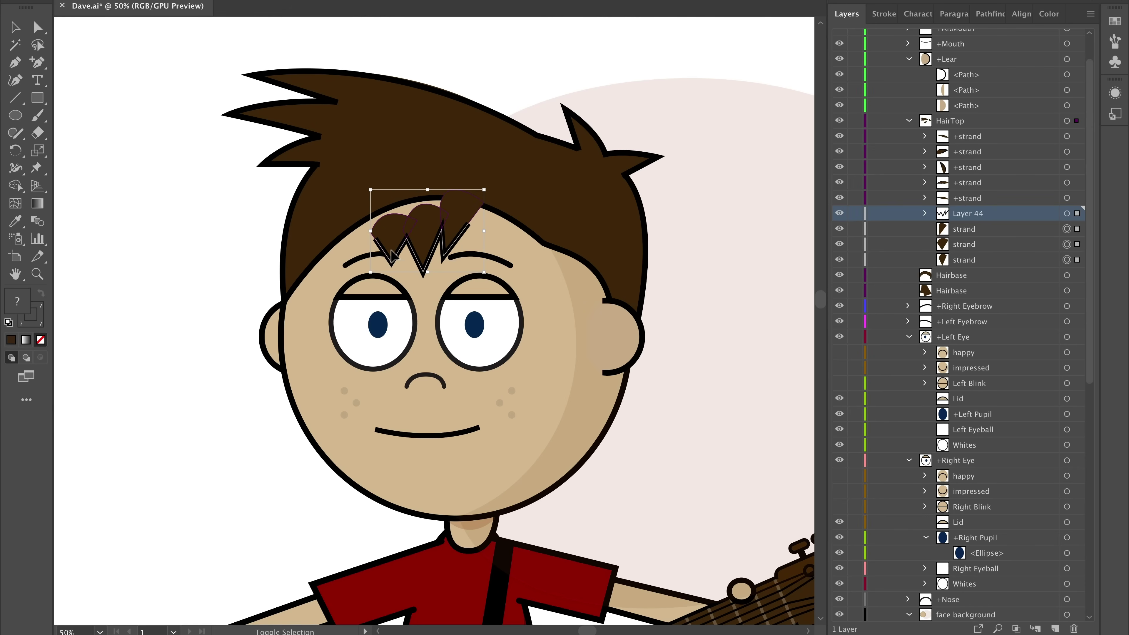
- Select the top-right HairTop hair spike and tilt it slightly
click(613, 164)
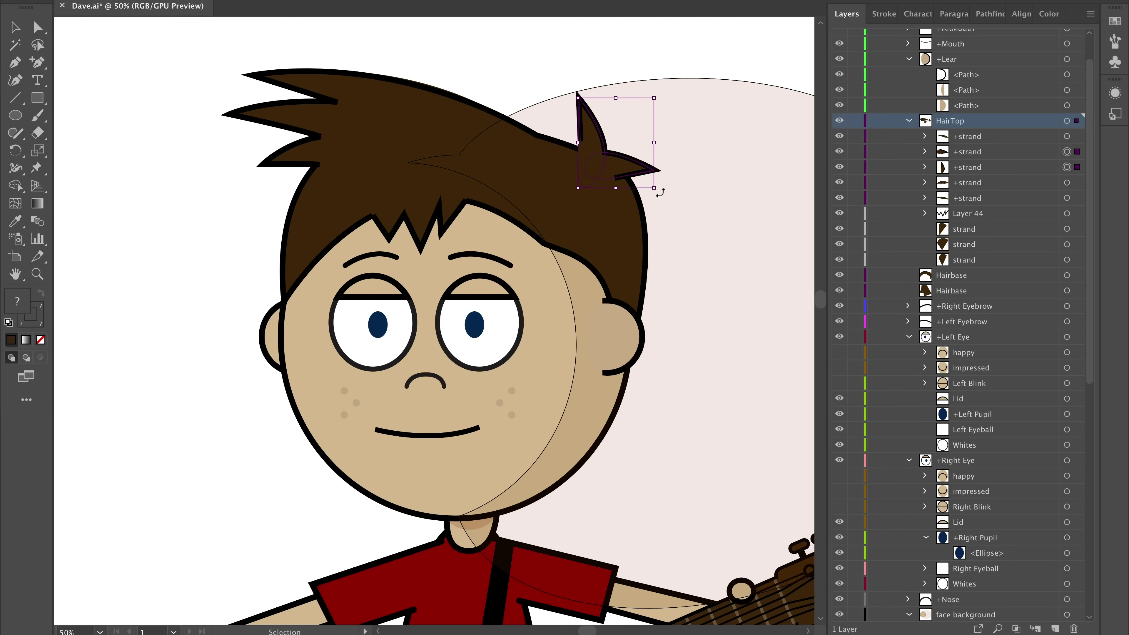
drag(671, 174, 670, 172)
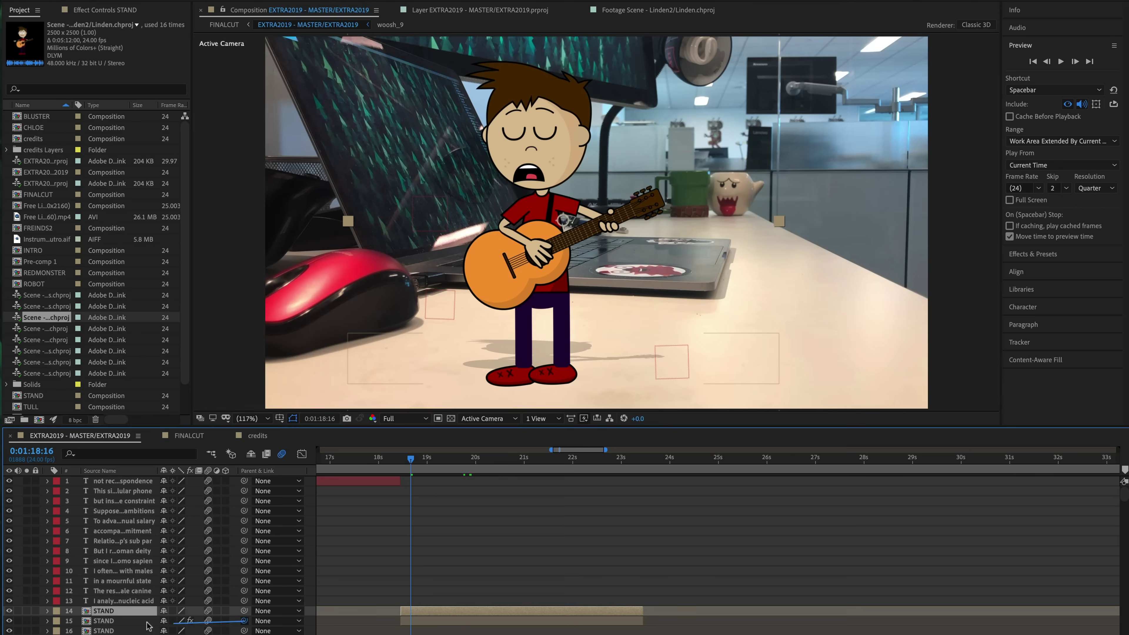
- Parent layer 15 to STAND layer 14, move the character right on the desk, and preview
drag(244, 621, 135, 612)
drag(540, 303, 698, 310)
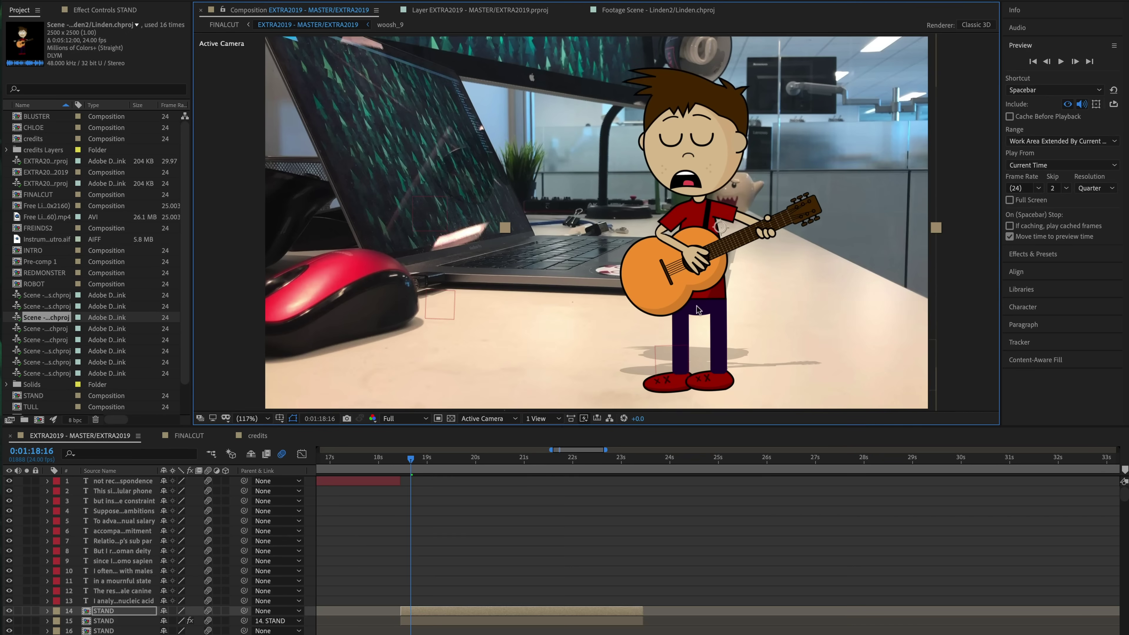
key(space)
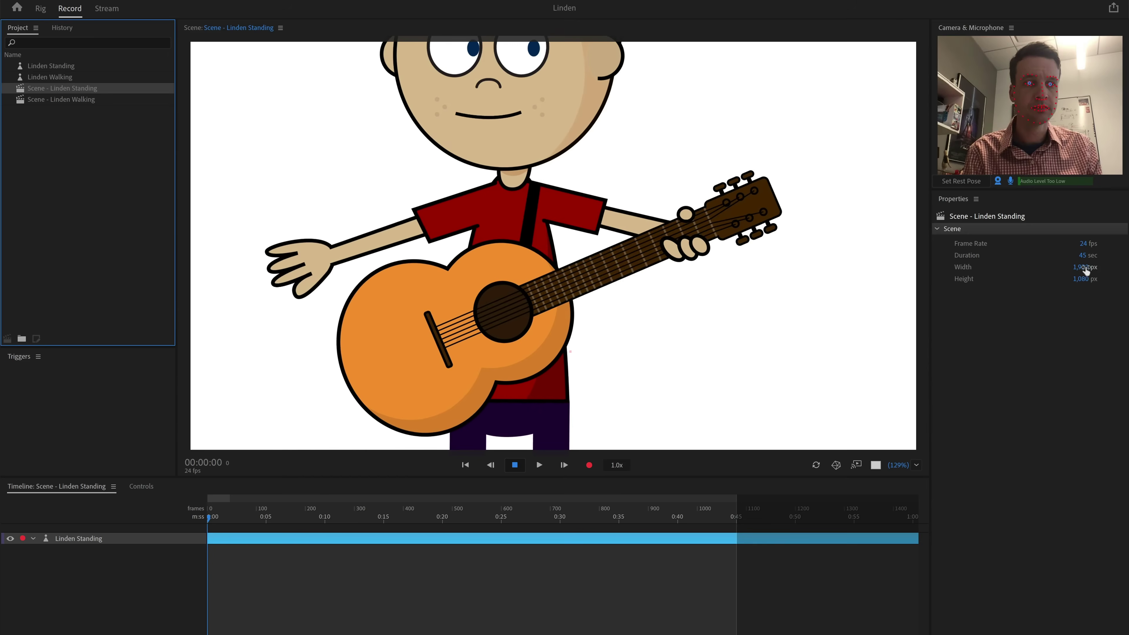
- Set the Linden Standing scene to 2206 × 1500 px and select the puppet
click(1084, 267)
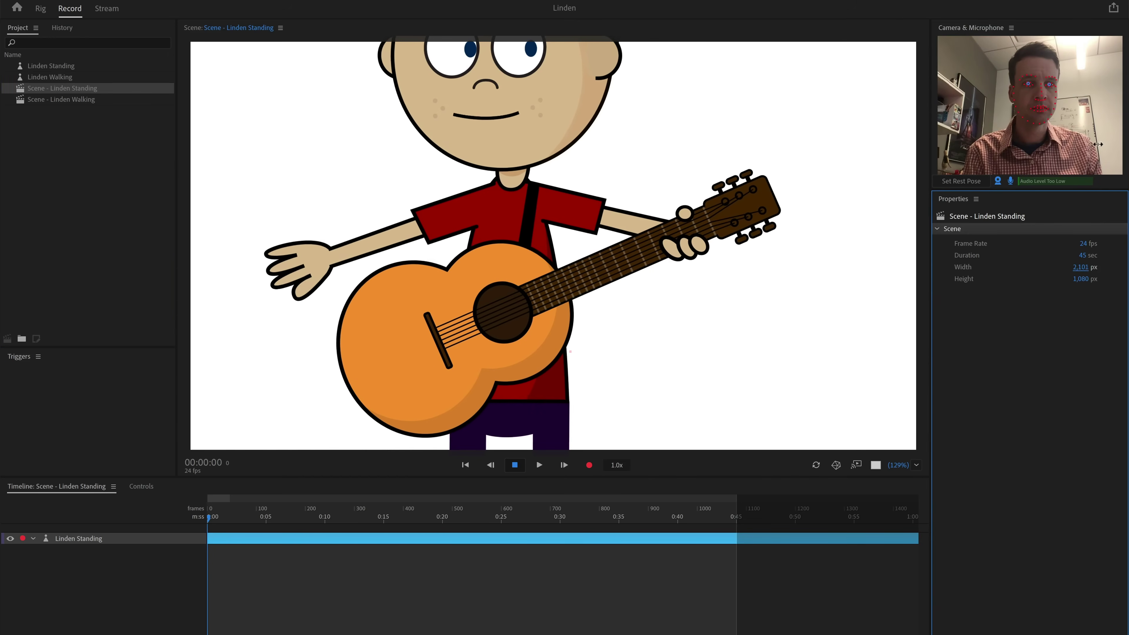
text(2206)
key(Return)
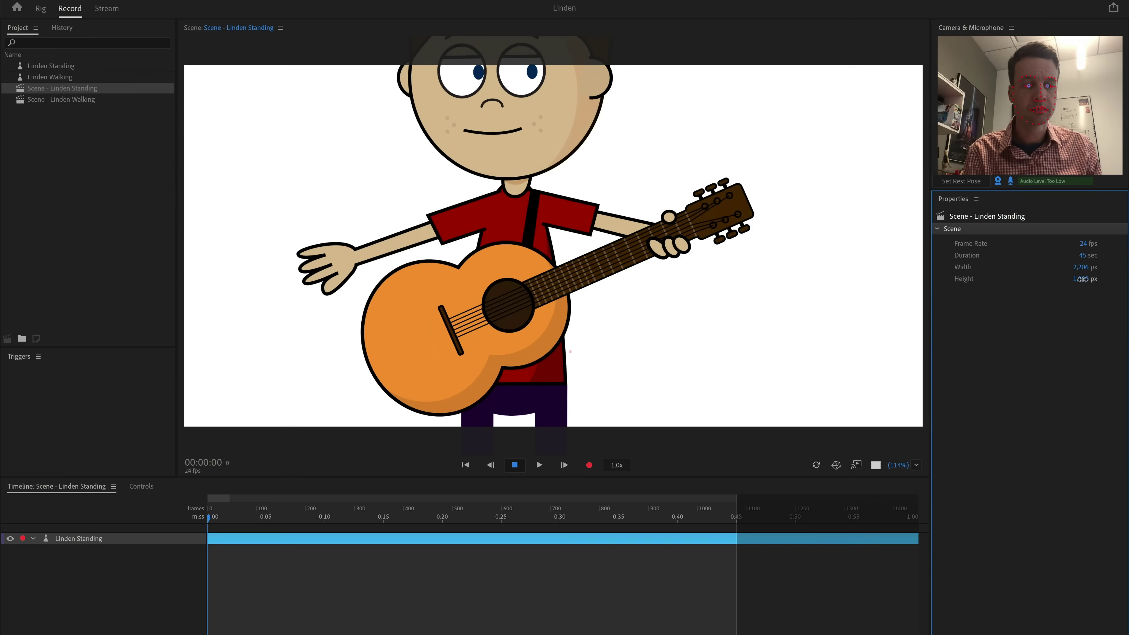
click(1083, 279)
text(1500)
key(Return)
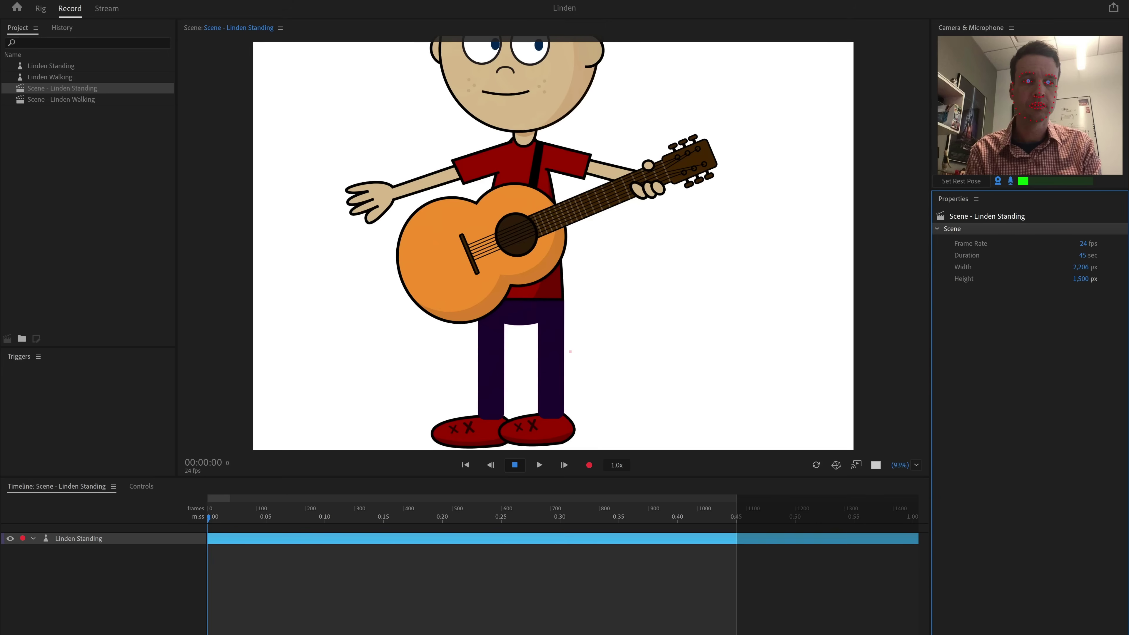
click(825, 305)
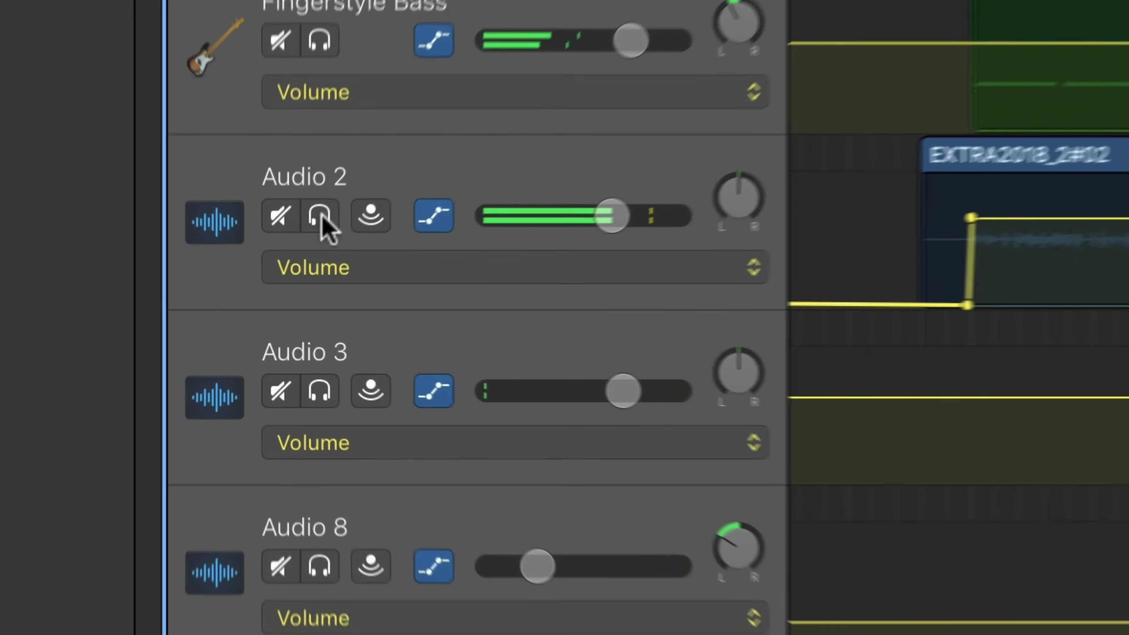
- Solo Audio 2 and Audio 3, export the song to disk, and zoom the timeline out
click(275, 298)
click(323, 394)
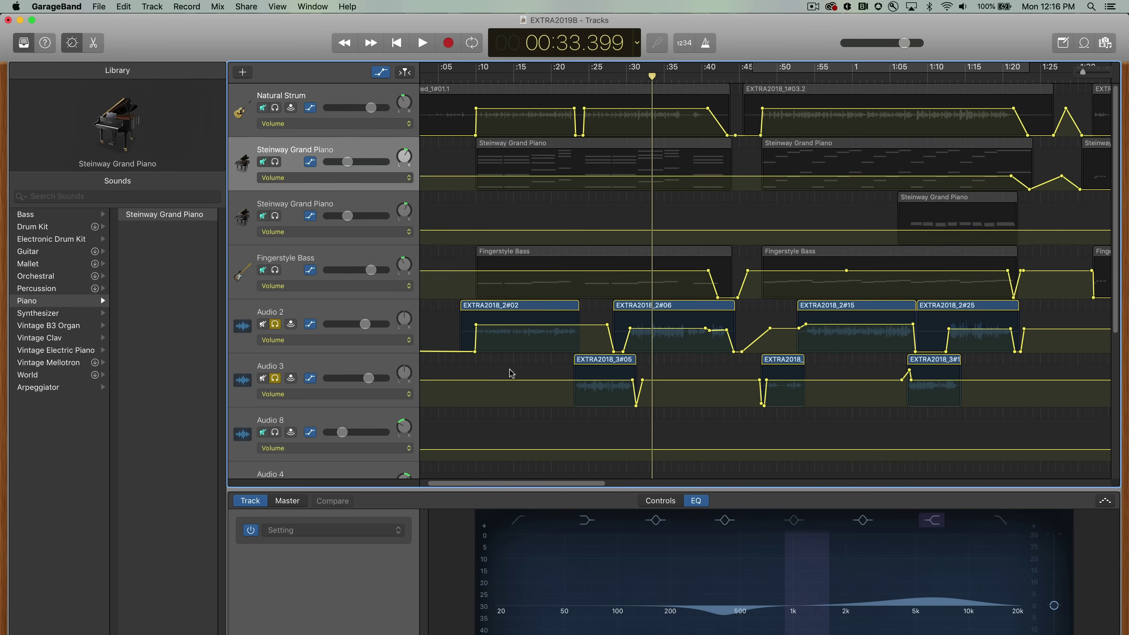
click(245, 5)
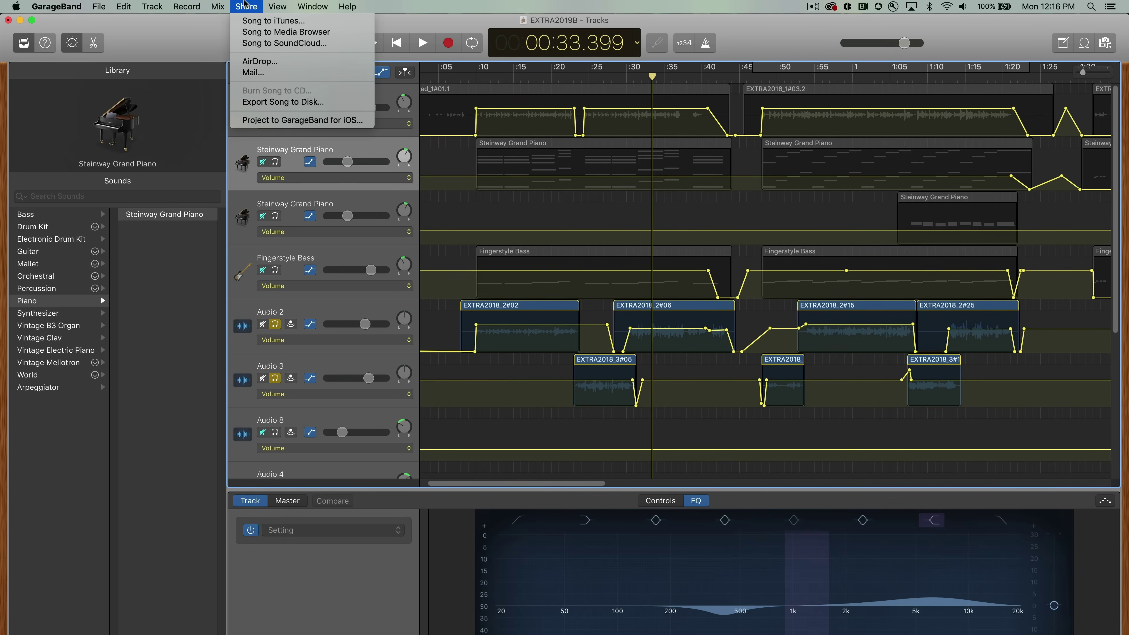
click(283, 102)
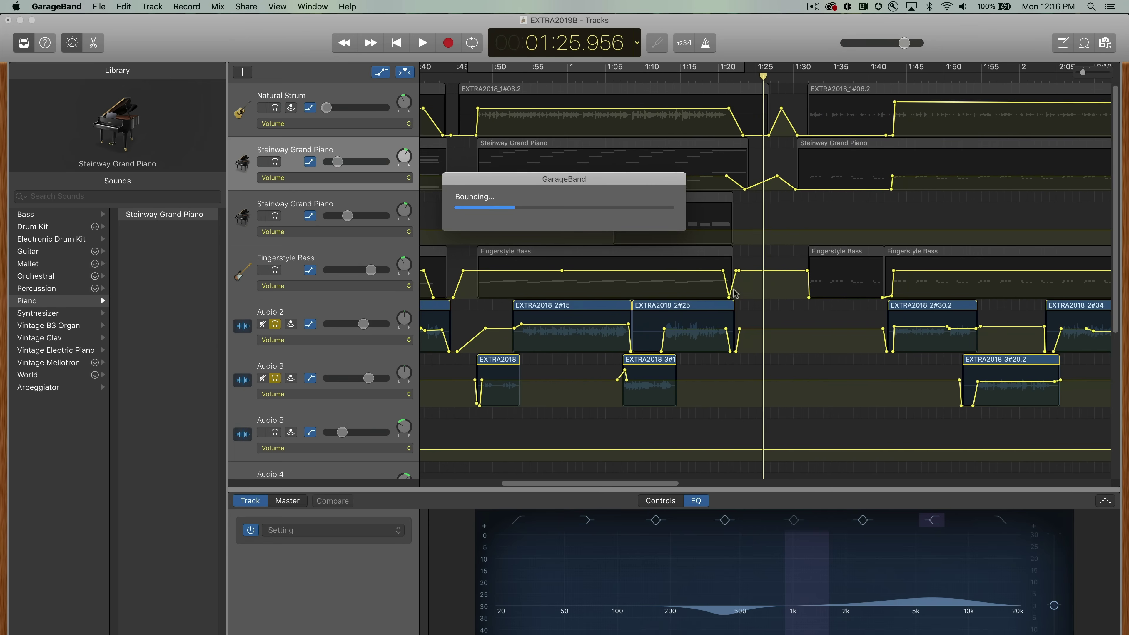
drag(1084, 74, 1067, 75)
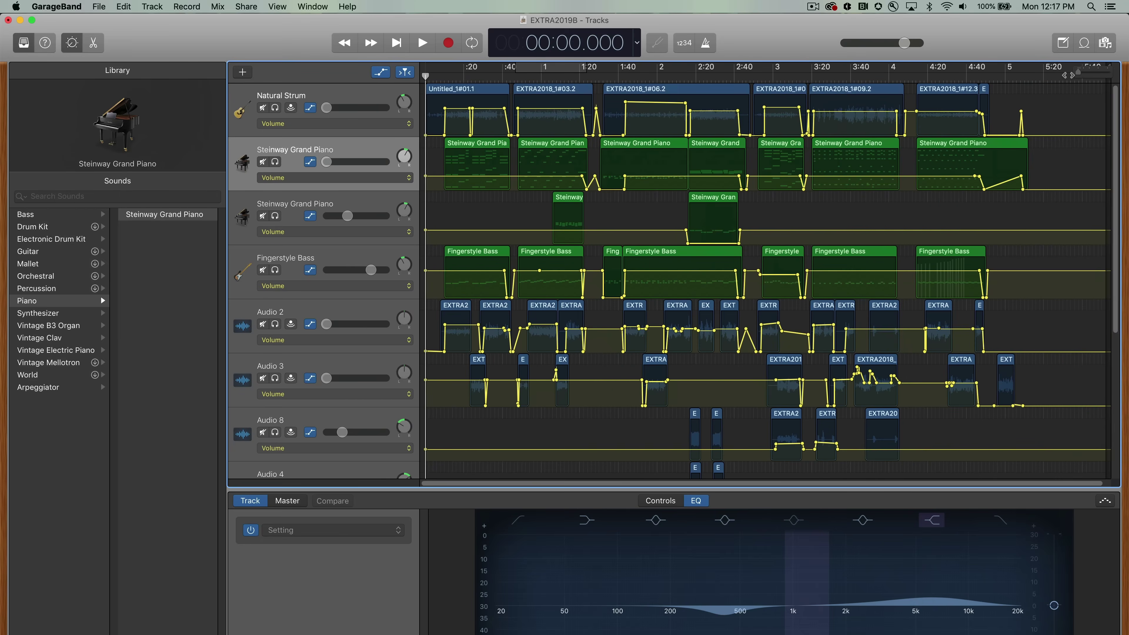
click(256, 7)
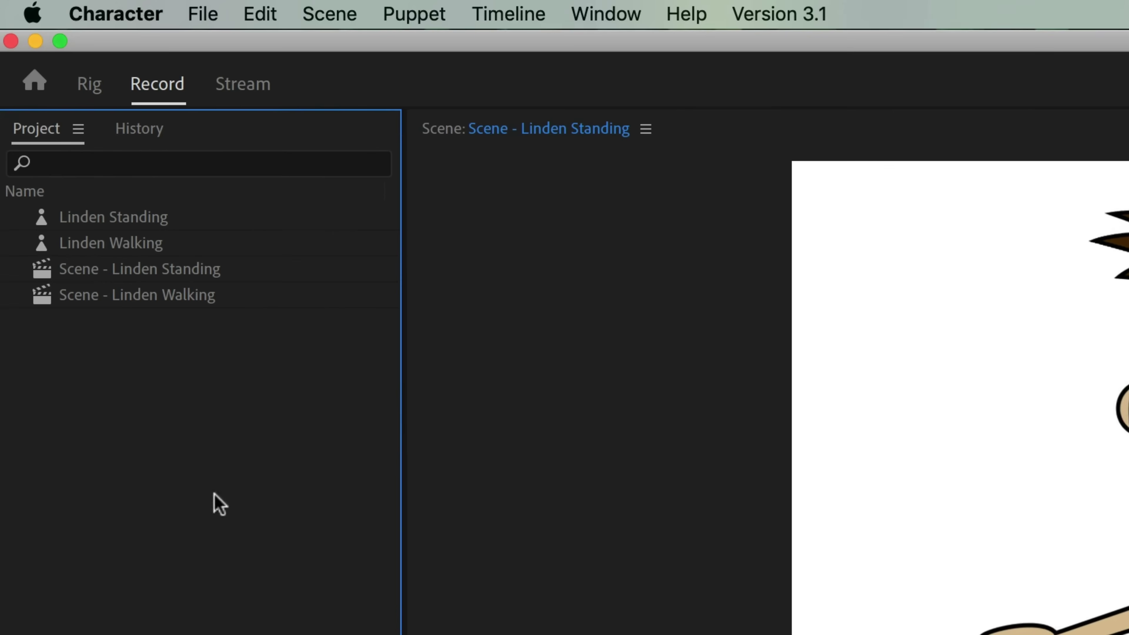
- Import EX2019 Vocals Only.aif and EX2019 mix.aif, then compute a lip-sync take from scene audio
click(205, 17)
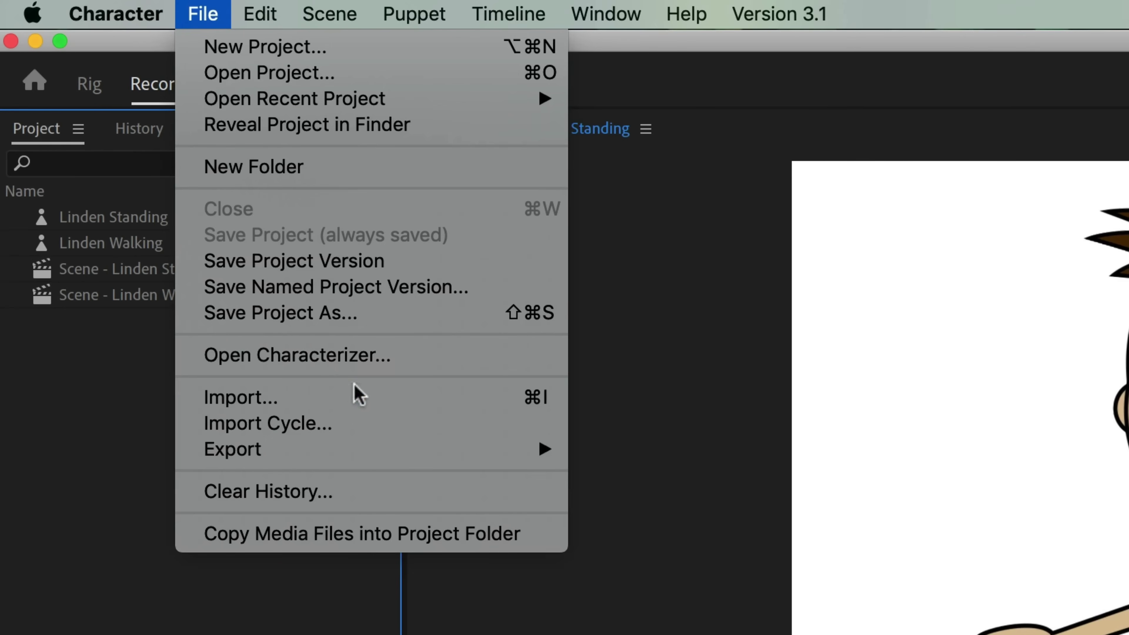
click(360, 400)
click(827, 112)
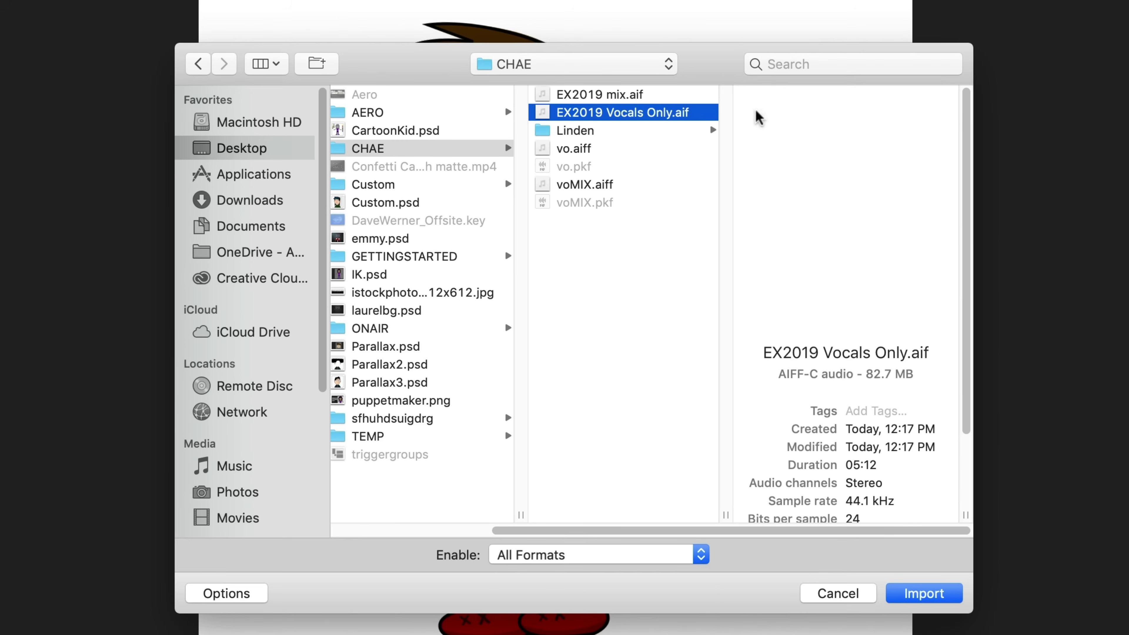
shift+click(643, 95)
click(916, 593)
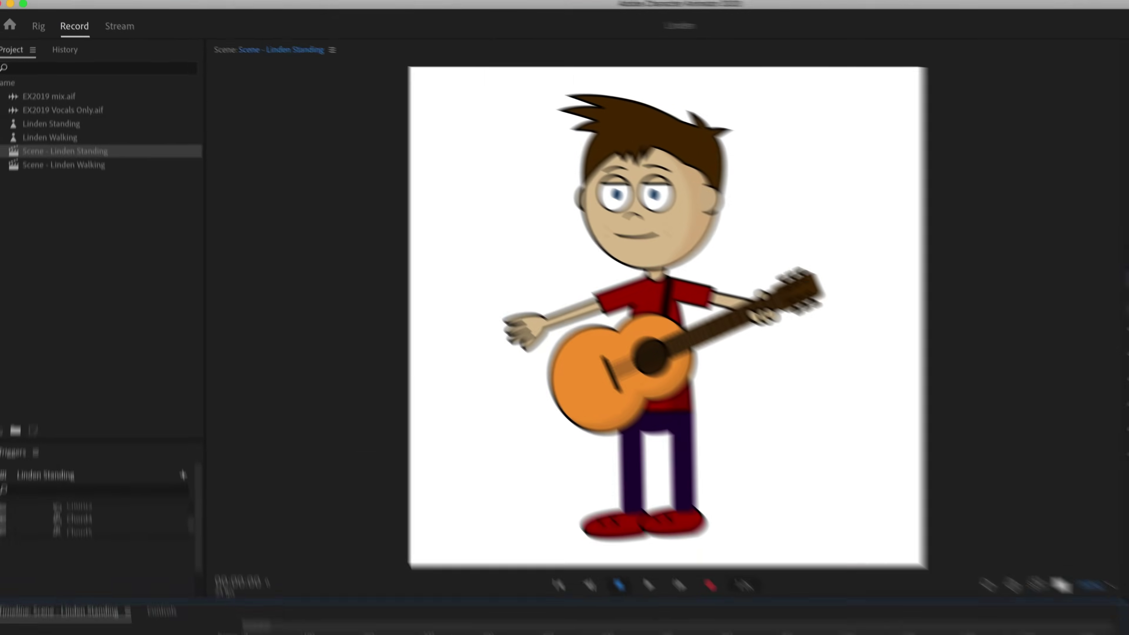
click(343, 9)
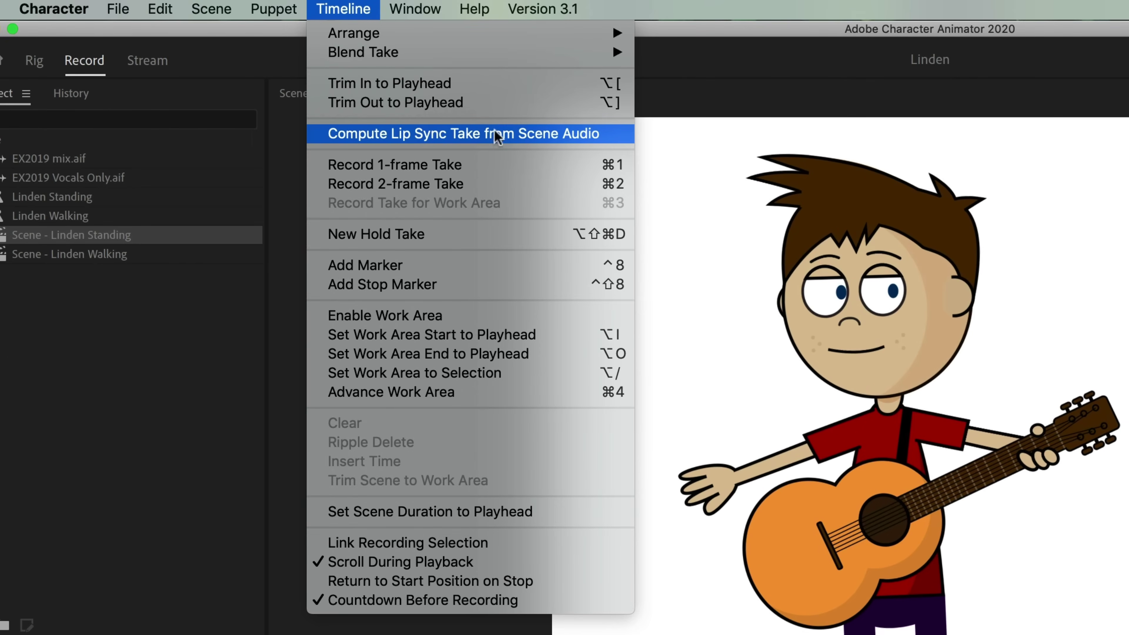
click(533, 134)
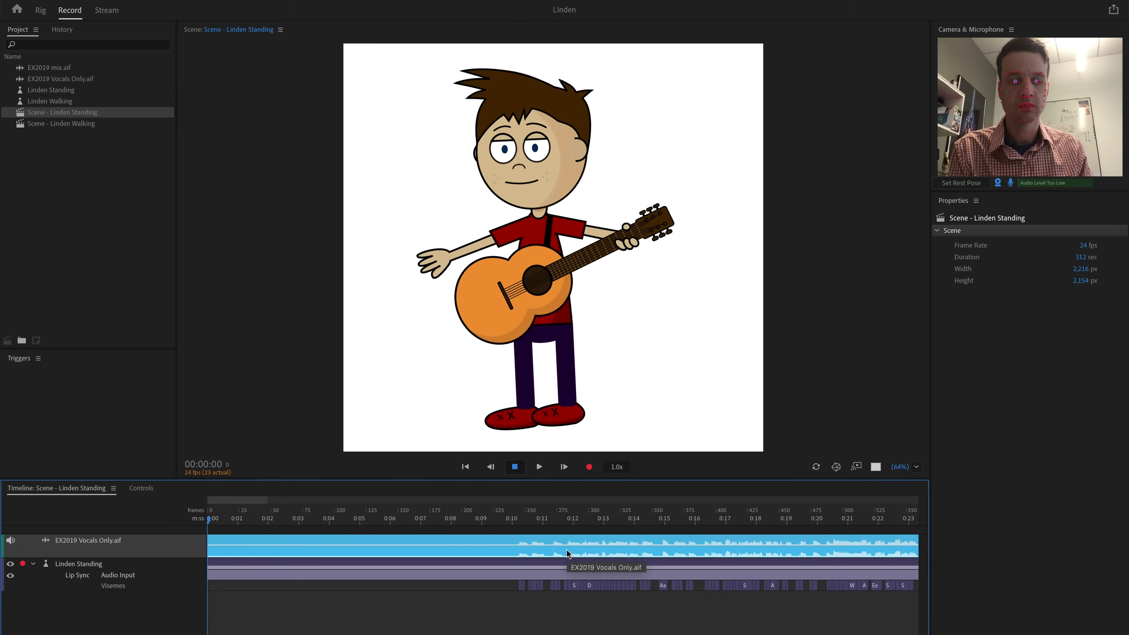
- Add EX2019 mix.aif to the scene timeline and scrub from 0:10 to about 0:15
scroll(566, 549, down, 1)
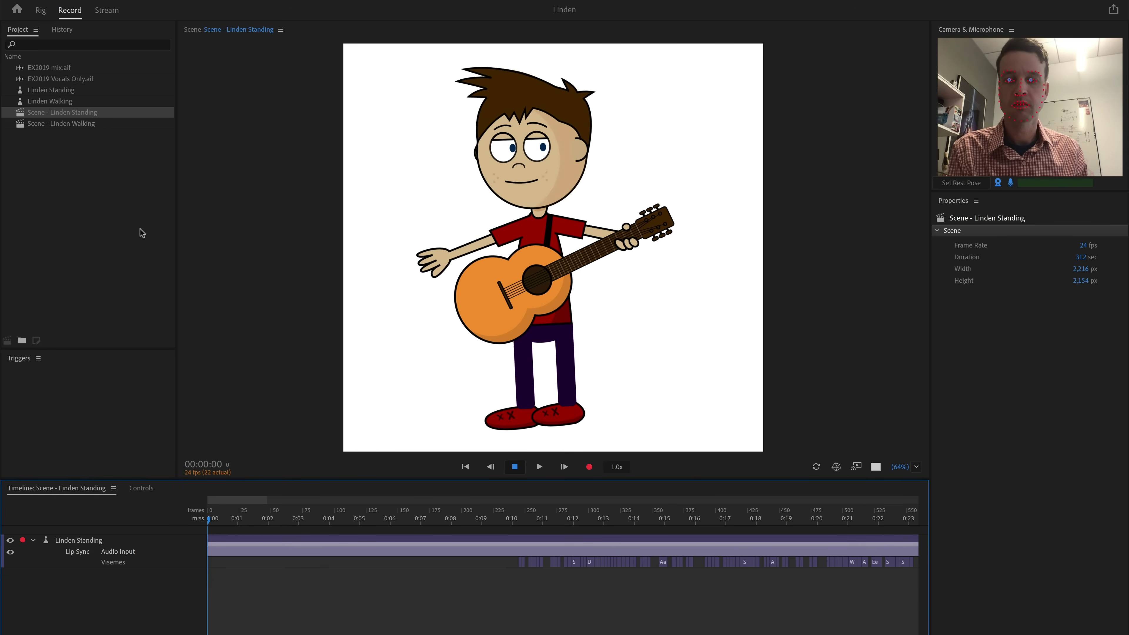
click(51, 68)
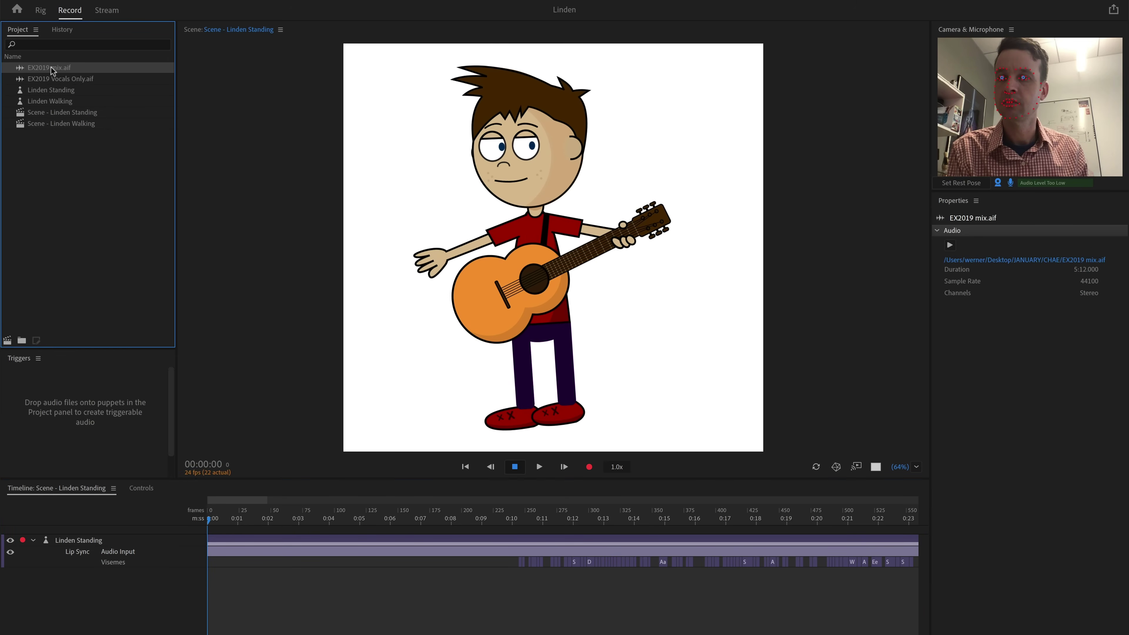
drag(51, 67, 351, 197)
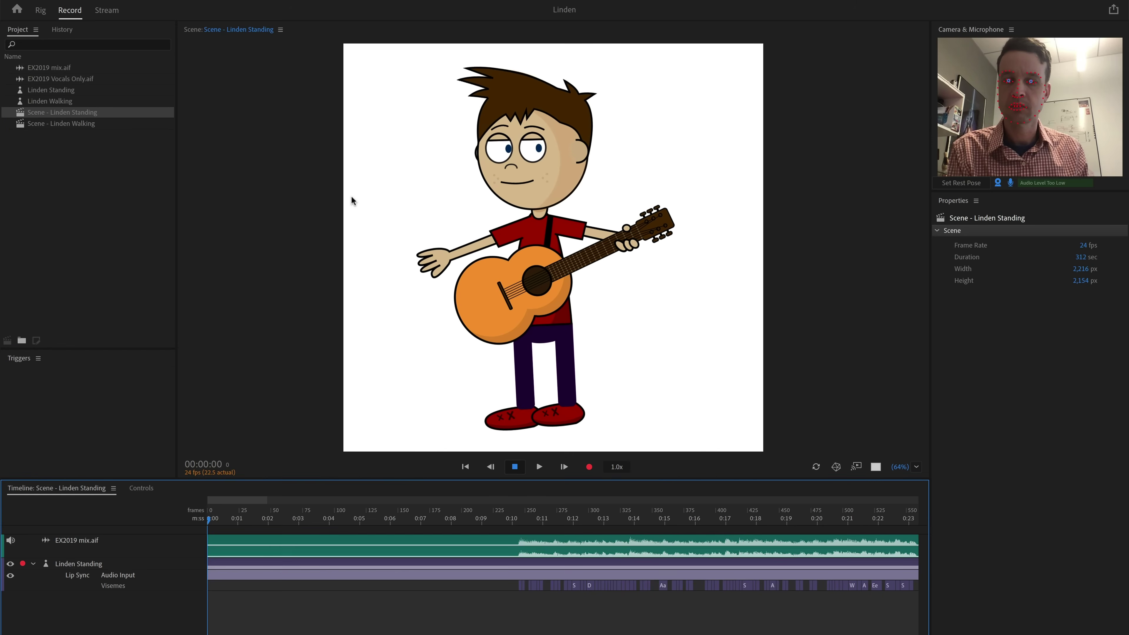
click(517, 519)
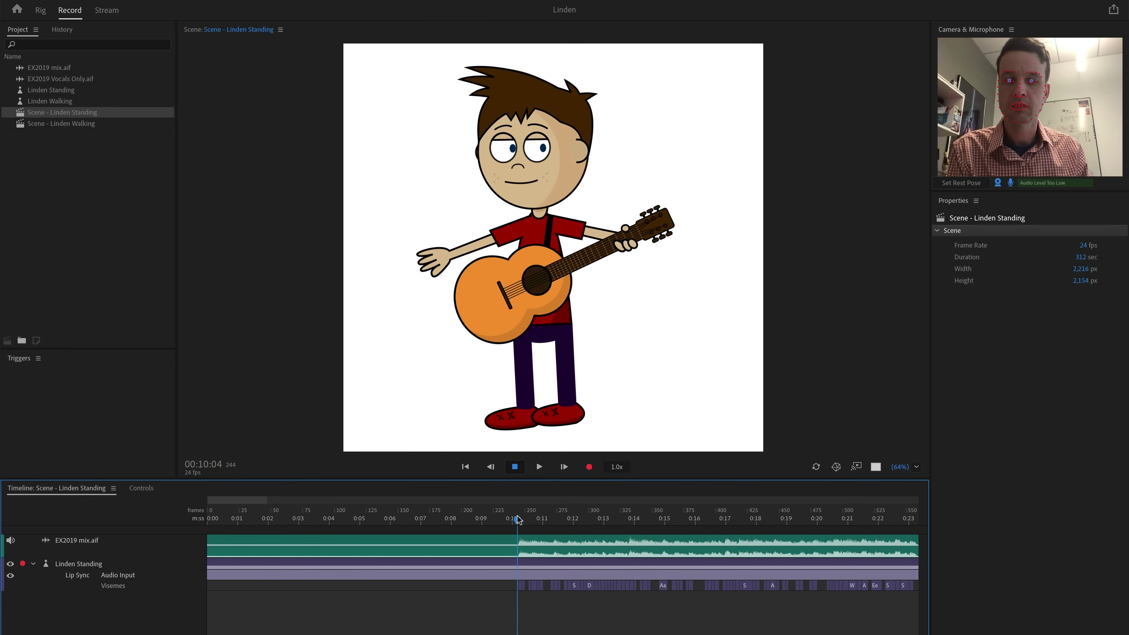
drag(518, 518, 700, 522)
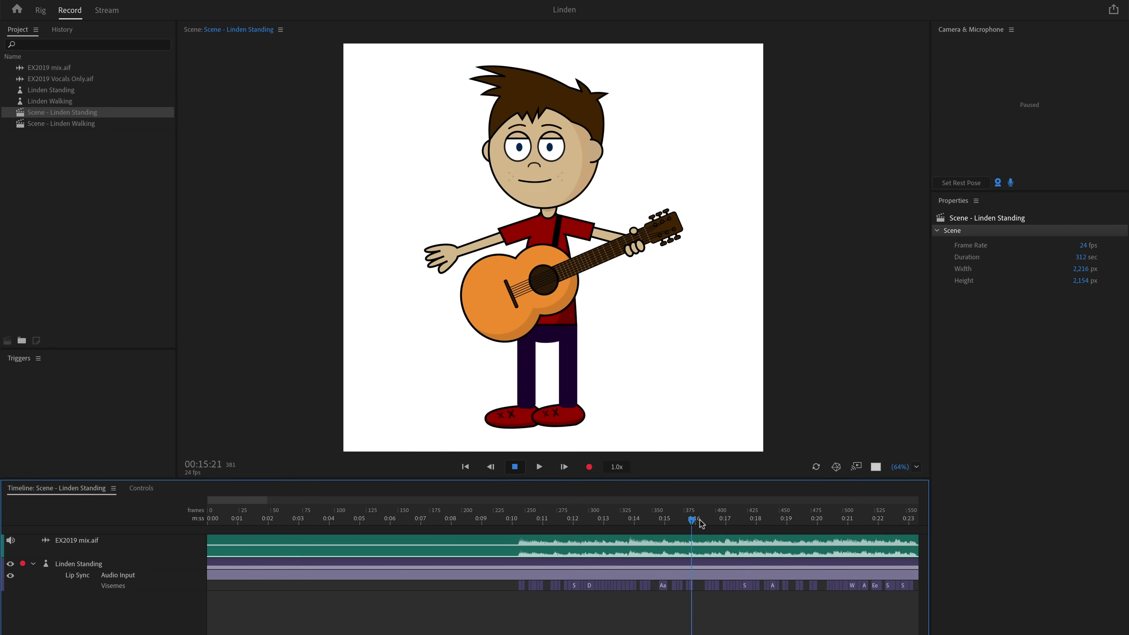
click(700, 565)
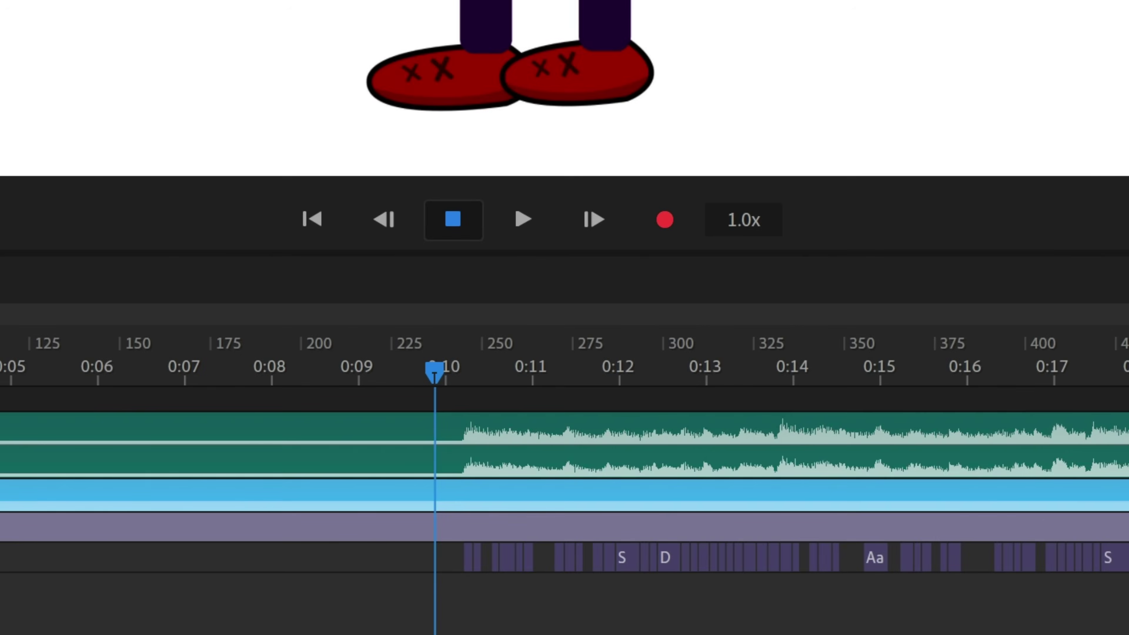
- At 0.5x recording speed, record a take dragging the strumming hand over the strings, then disarm Dragger
click(755, 226)
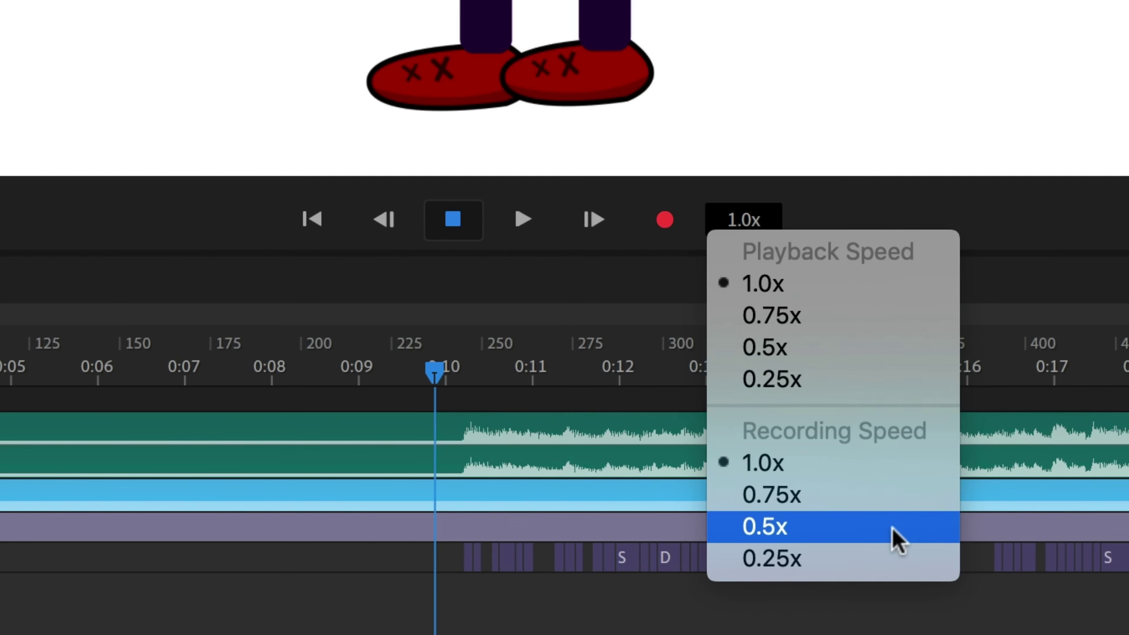
click(897, 540)
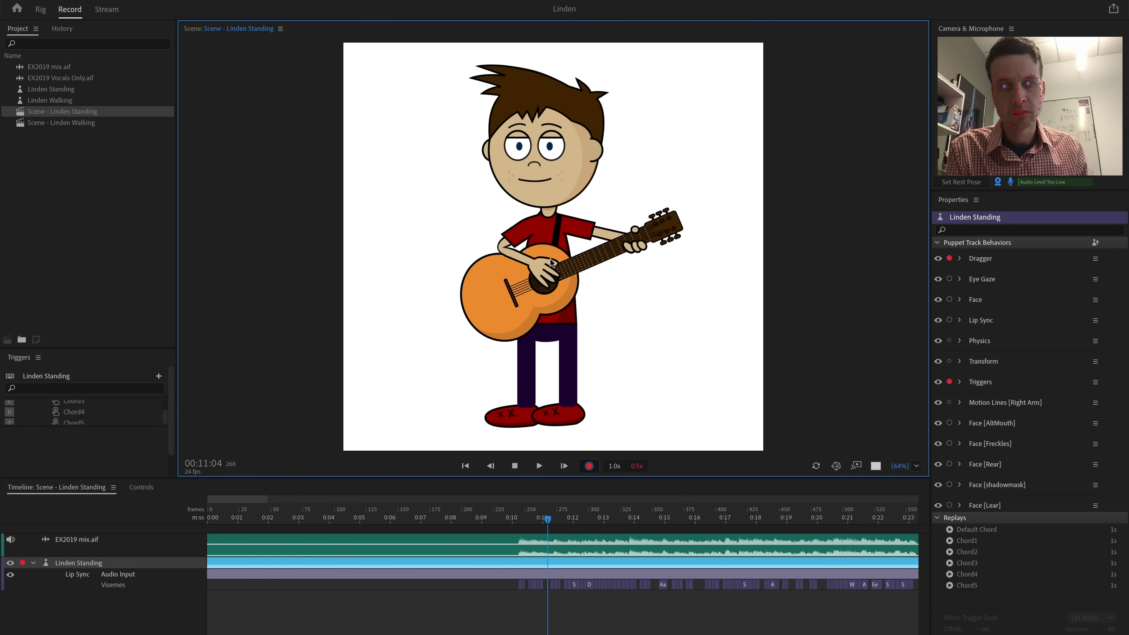
mouse_move(550, 261)
mouse_down()
mouse_move(550, 281)
mouse_move(549, 270)
mouse_up()
click(539, 465)
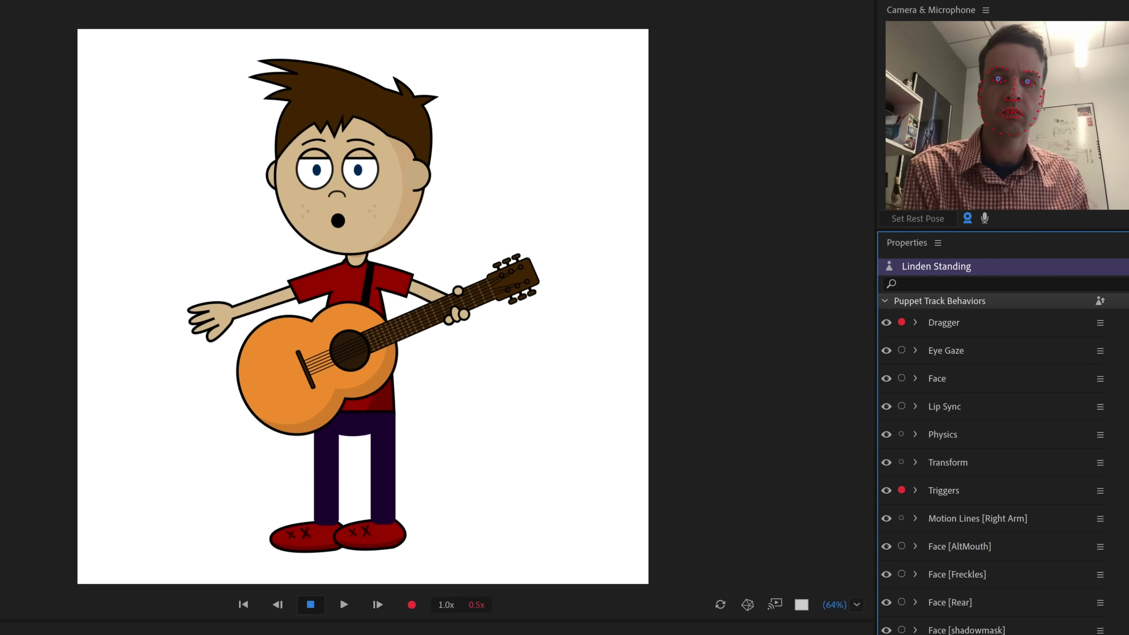
click(902, 490)
- Re-arm Dragger and lift the puppet's hand off the guitar neck
click(901, 323)
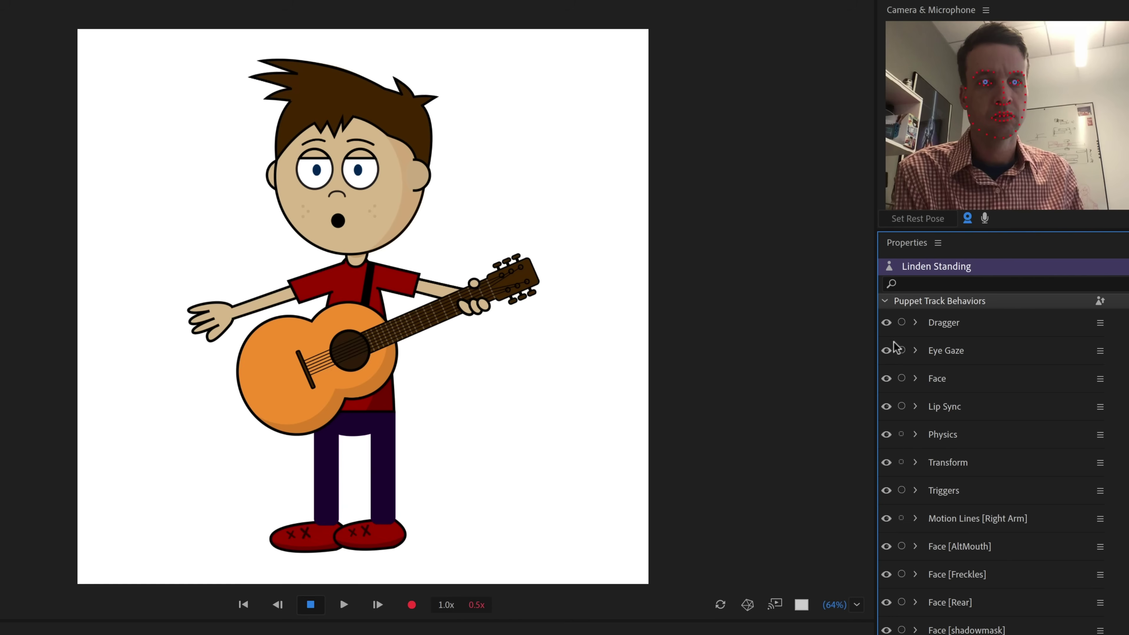
click(901, 323)
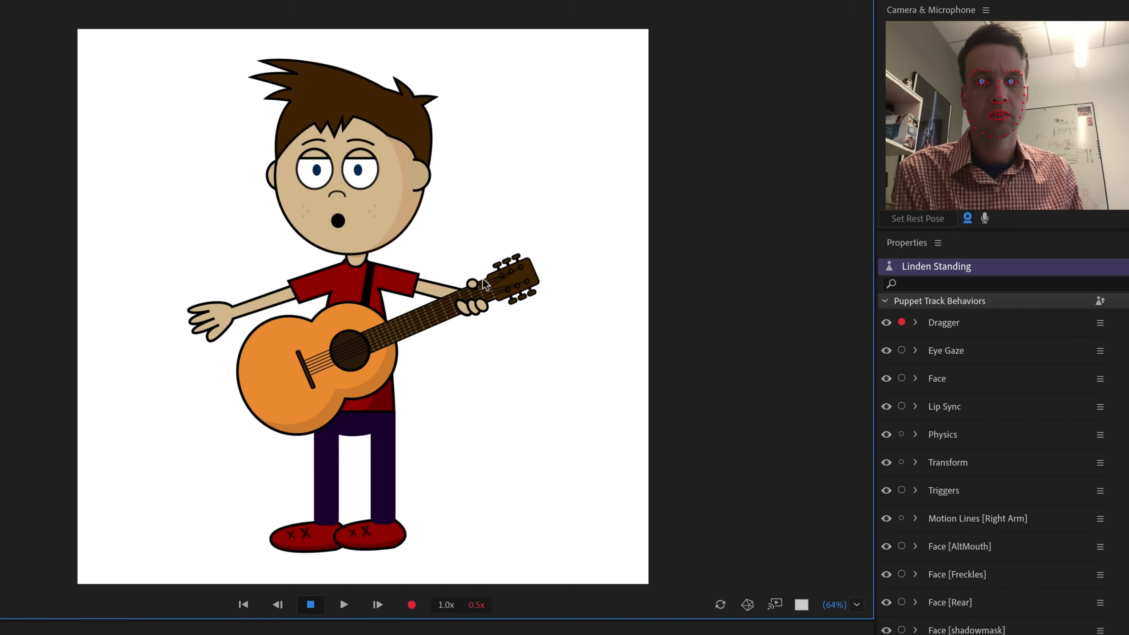
mouse_move(475, 306)
mouse_down()
mouse_move(479, 231)
mouse_move(458, 267)
mouse_move(471, 226)
mouse_move(462, 267)
mouse_move(475, 320)
mouse_move(466, 251)
mouse_up()
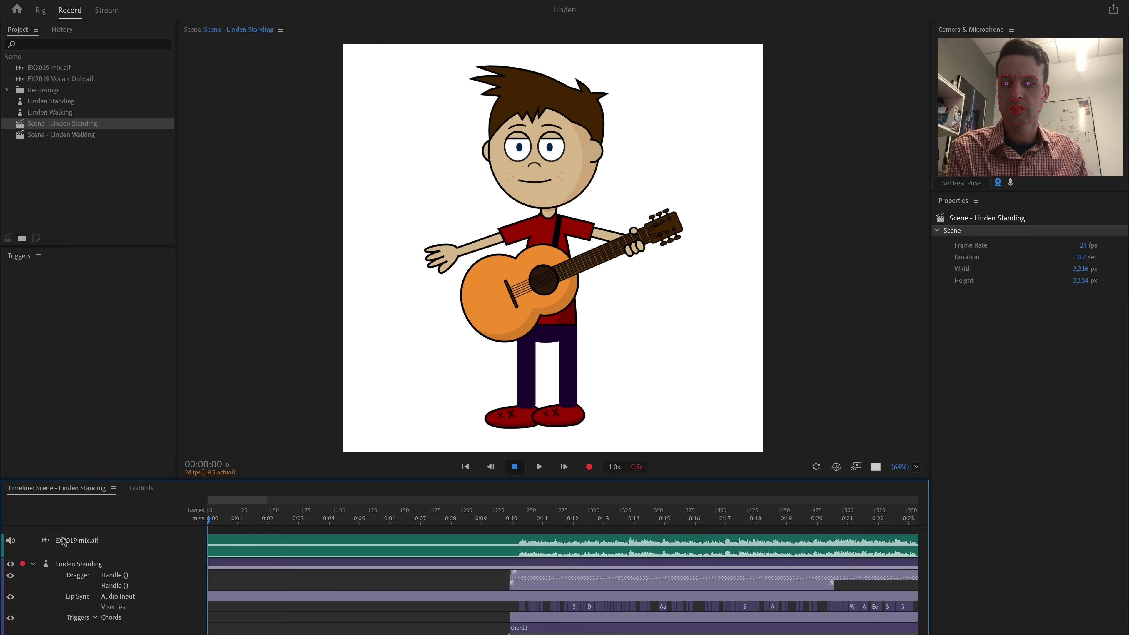
- Arm the Triggers behavior and move the strumming hand up the guitar neck
click(102, 561)
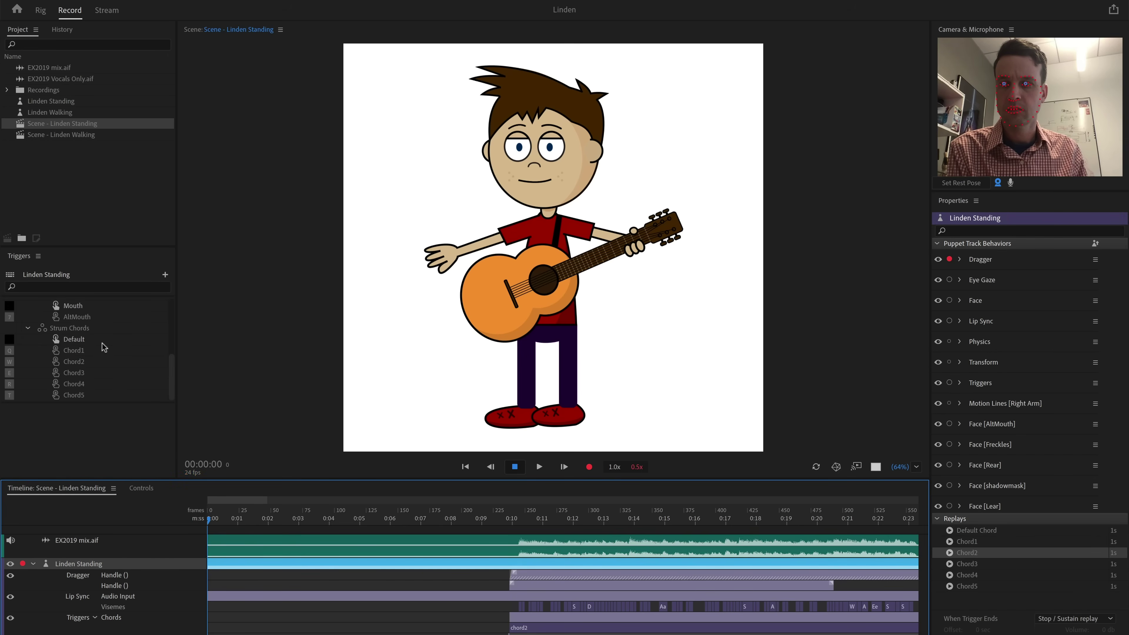
click(94, 329)
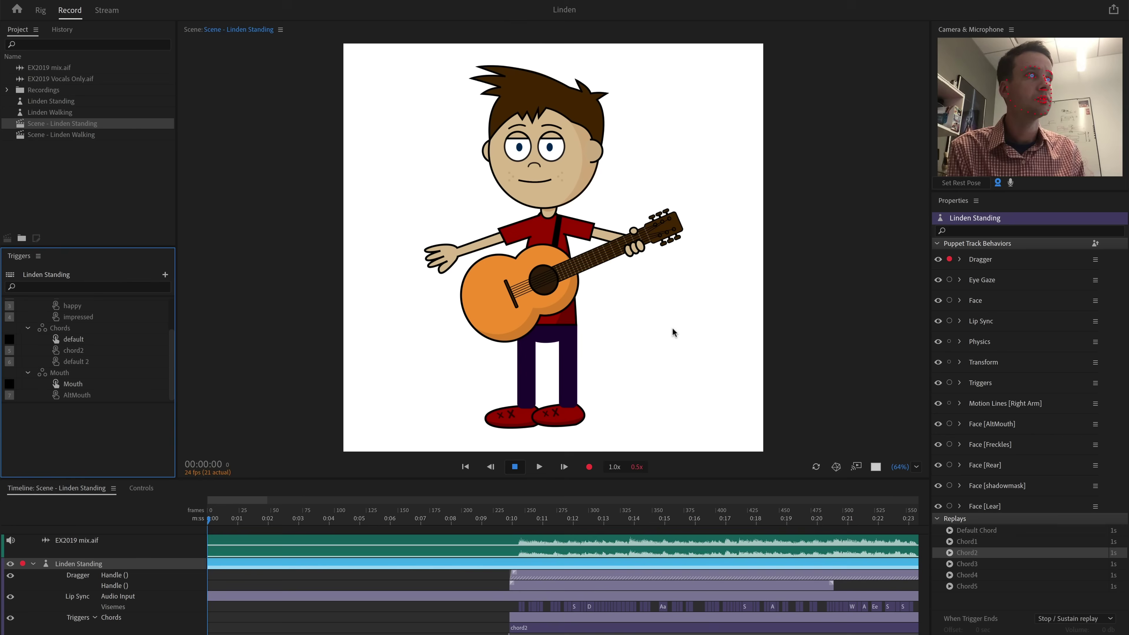
click(951, 380)
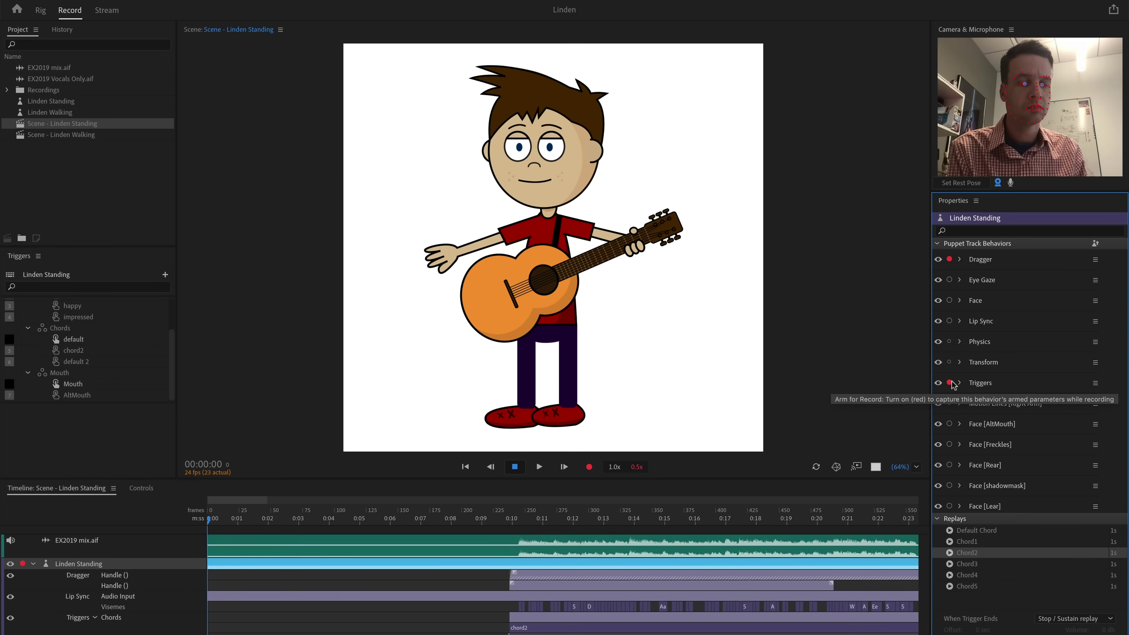
click(634, 257)
drag(621, 260, 631, 255)
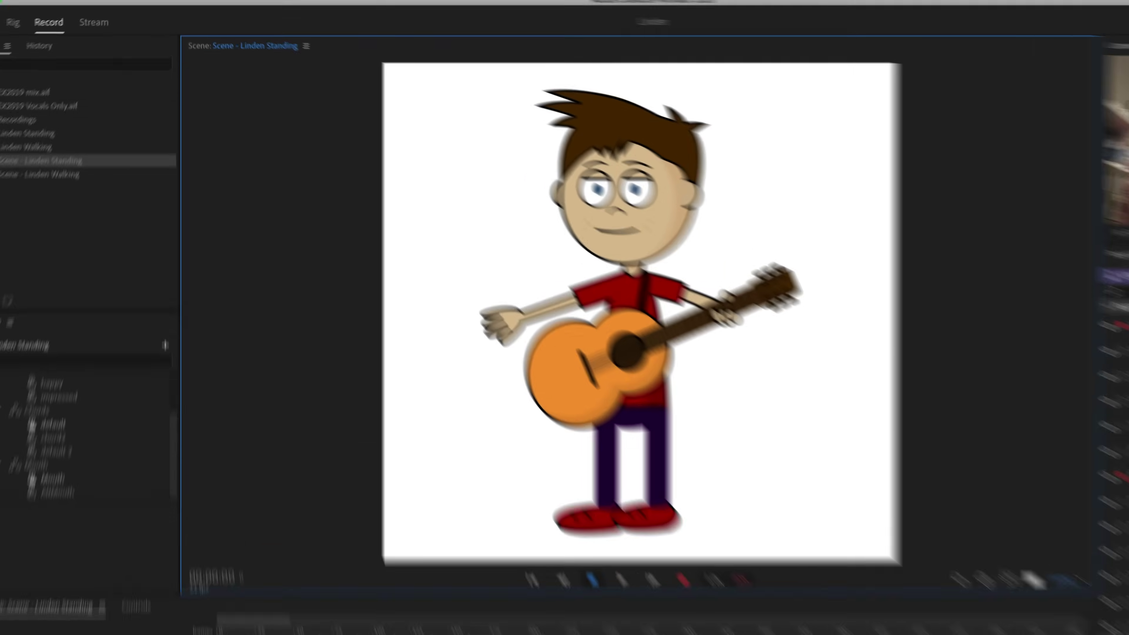
- Record a two-frame take of the pose and lengthen it to about one second
click(262, 8)
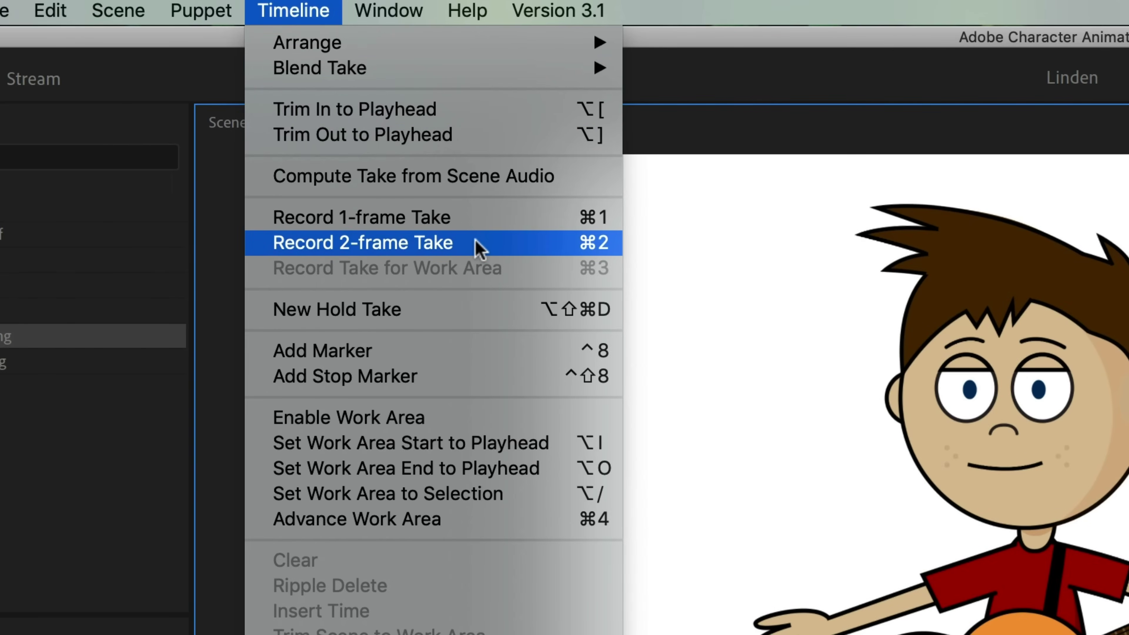
click(479, 244)
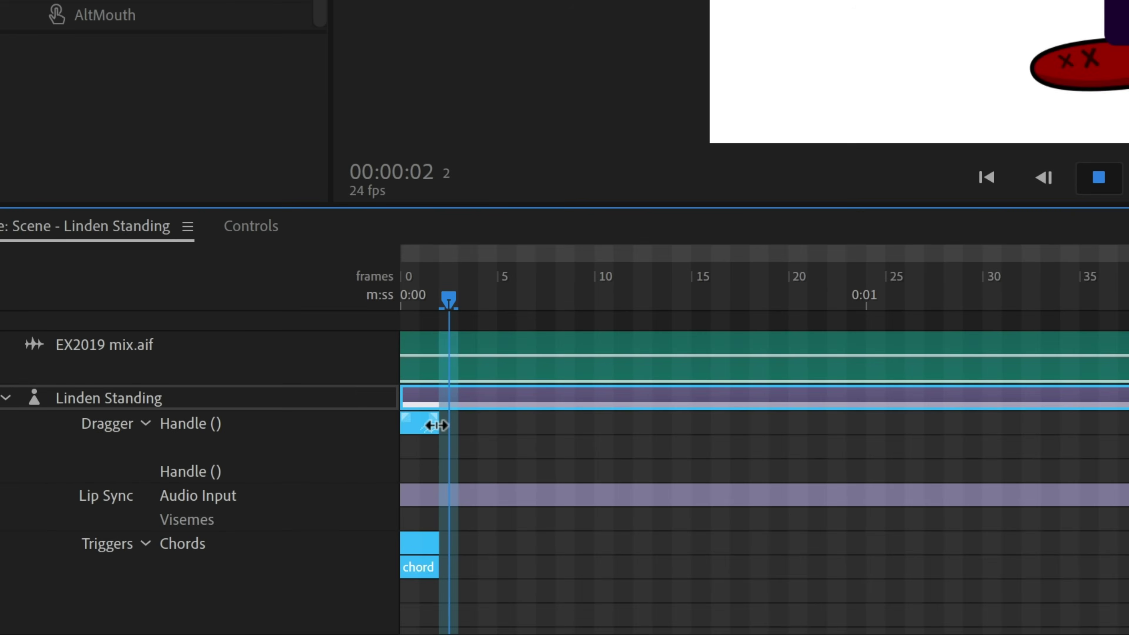
drag(436, 426, 867, 431)
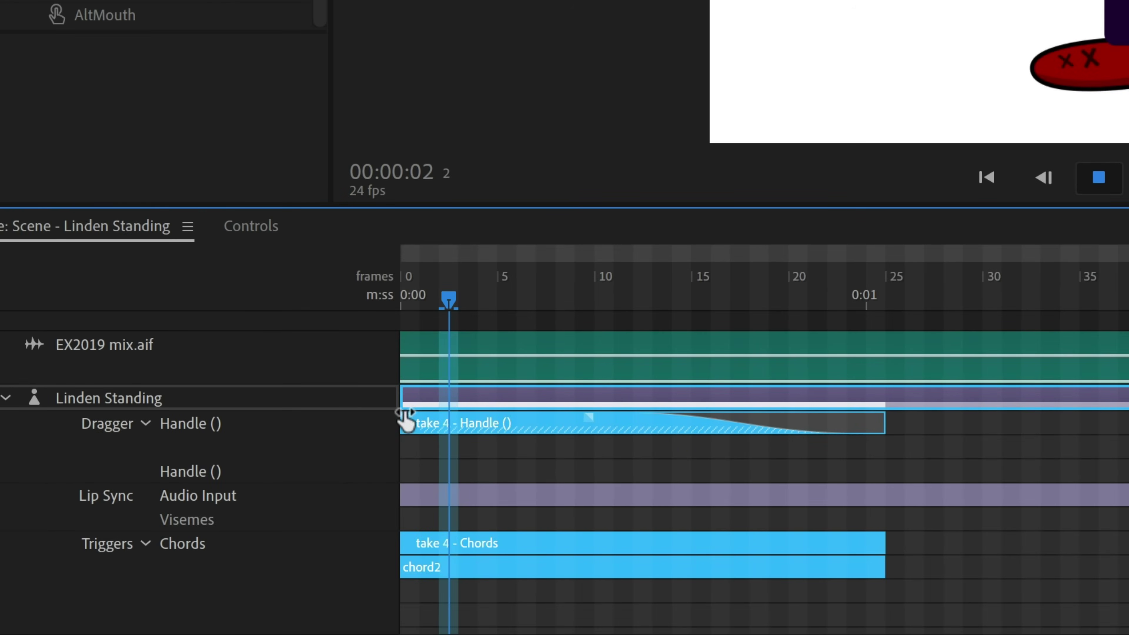
drag(448, 298, 409, 298)
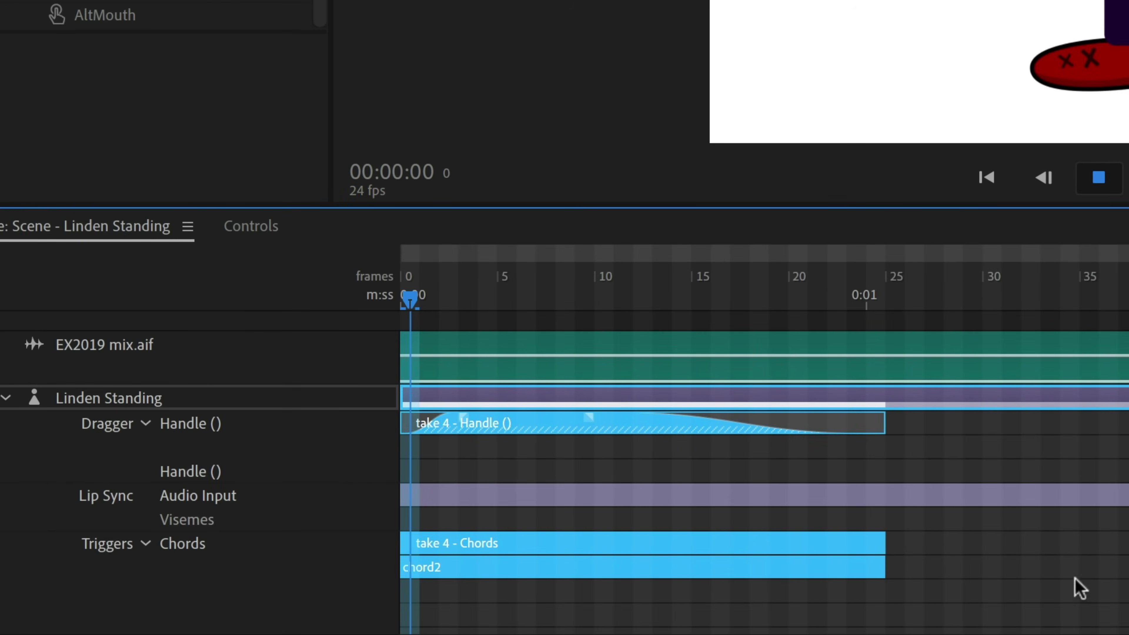
- Turn the Handle, Chords and chord2 takes into a latched replay trigger
click(968, 498)
click(604, 426)
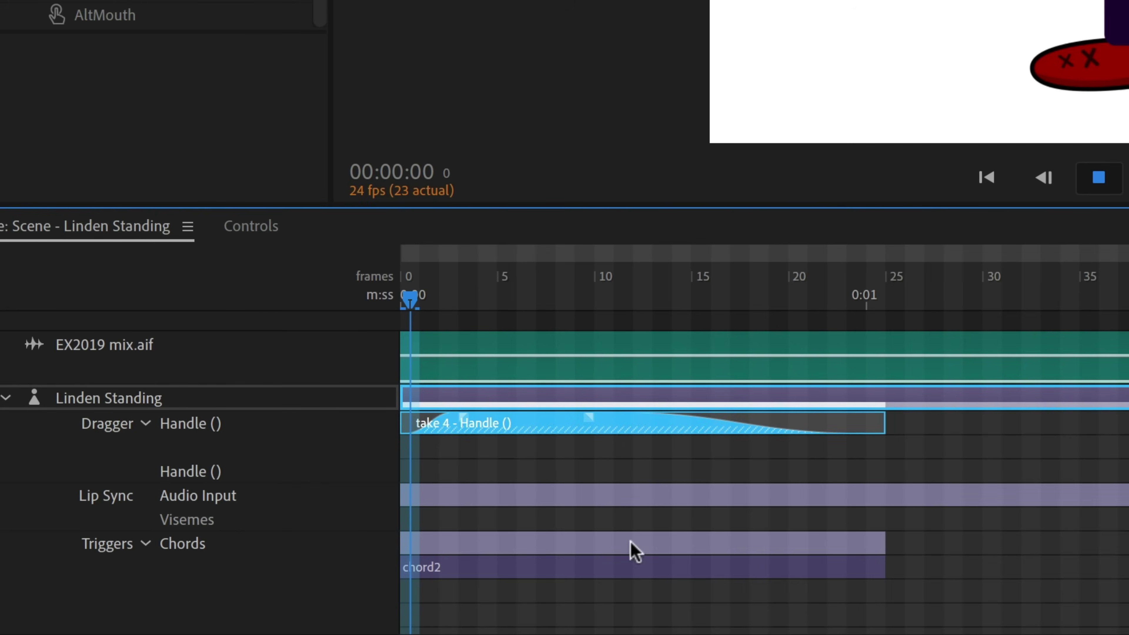
shift+click(633, 549)
shift+click(630, 569)
right_click(654, 430)
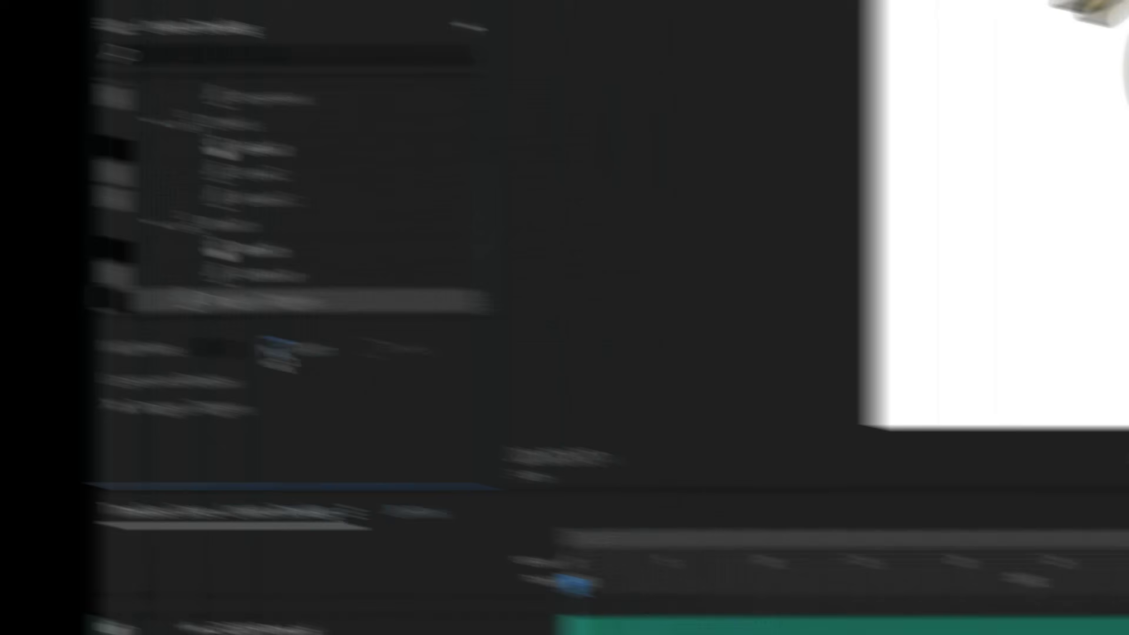
click(540, 407)
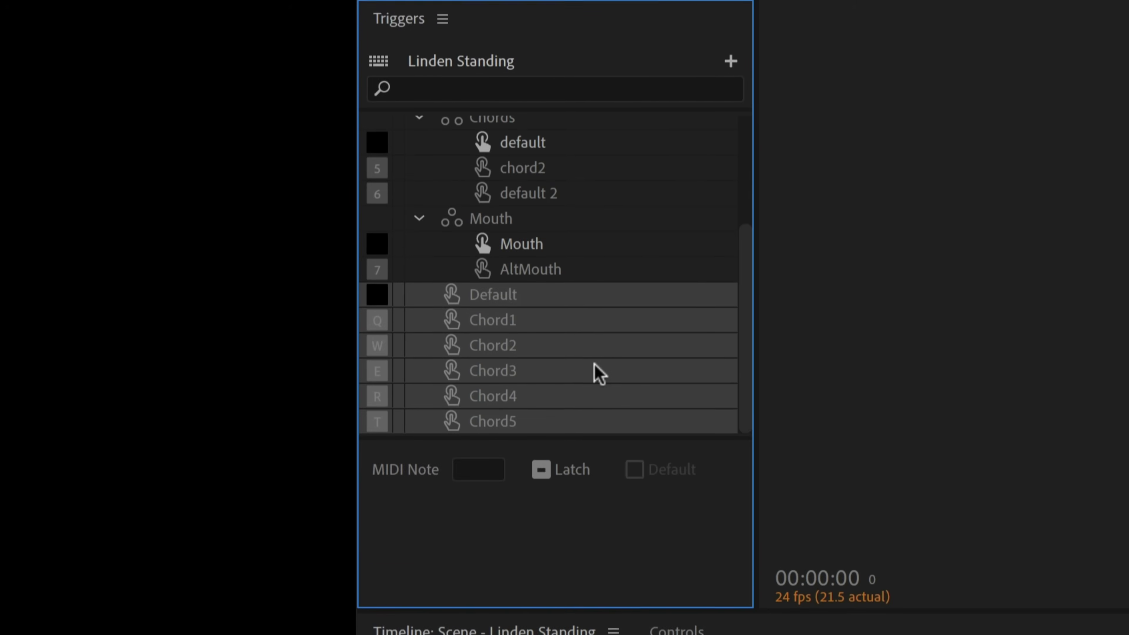
click(597, 373)
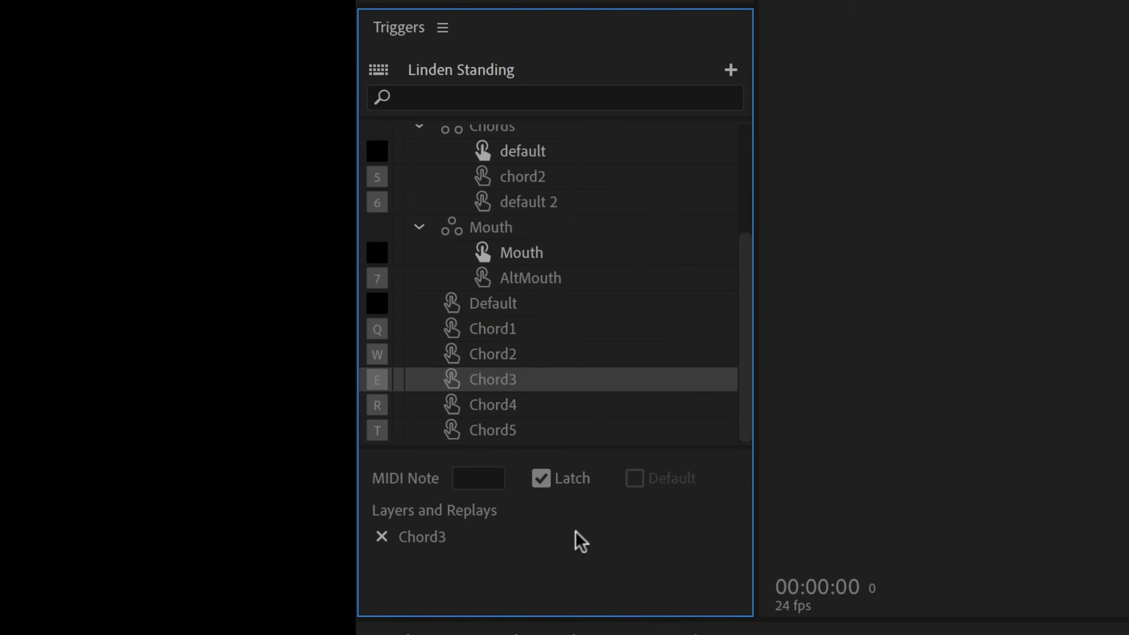
- Create a new swap set named 'Strum Chords'
click(546, 437)
click(730, 69)
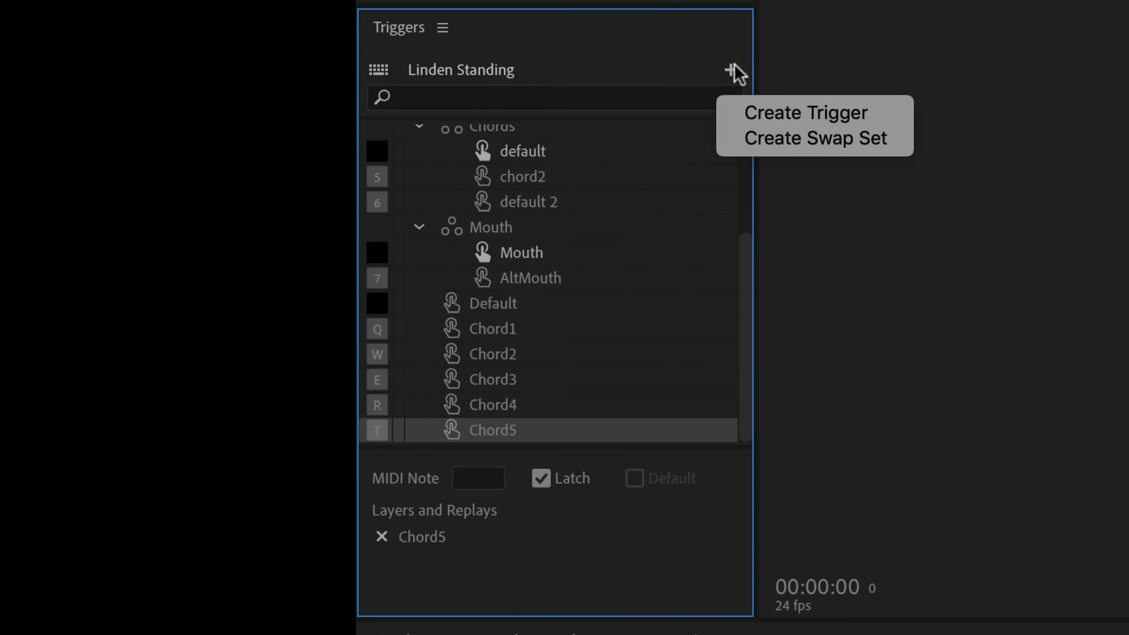
click(788, 136)
double_click(524, 430)
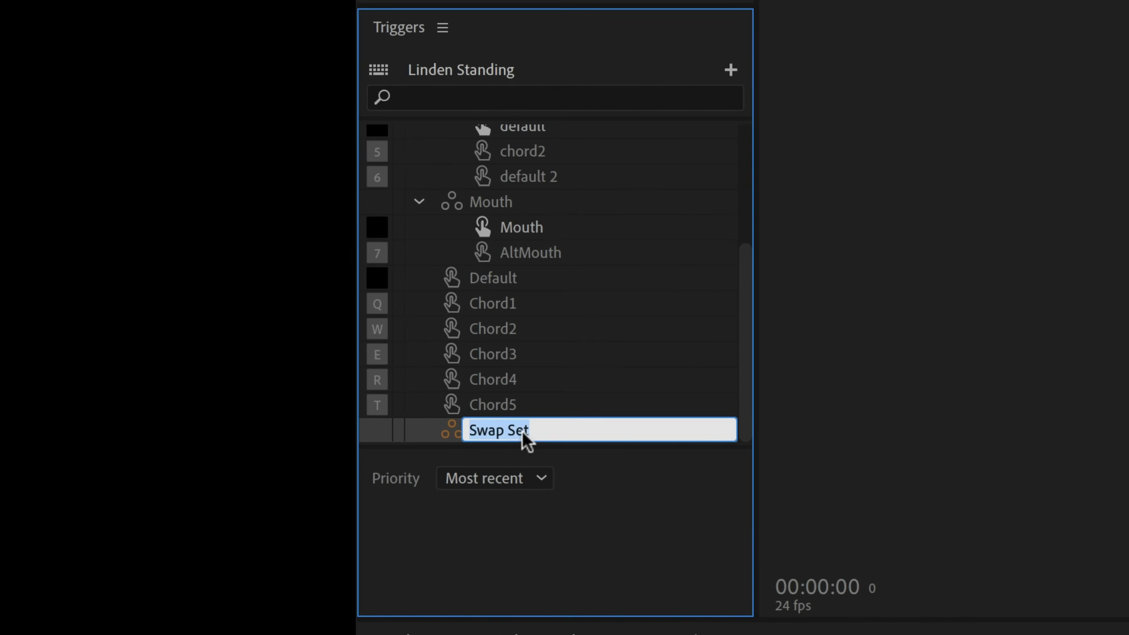
text(Strum Chords)
key(Return)
- Move the Default through Chord5 triggers into the Strum Chords swap set
click(511, 274)
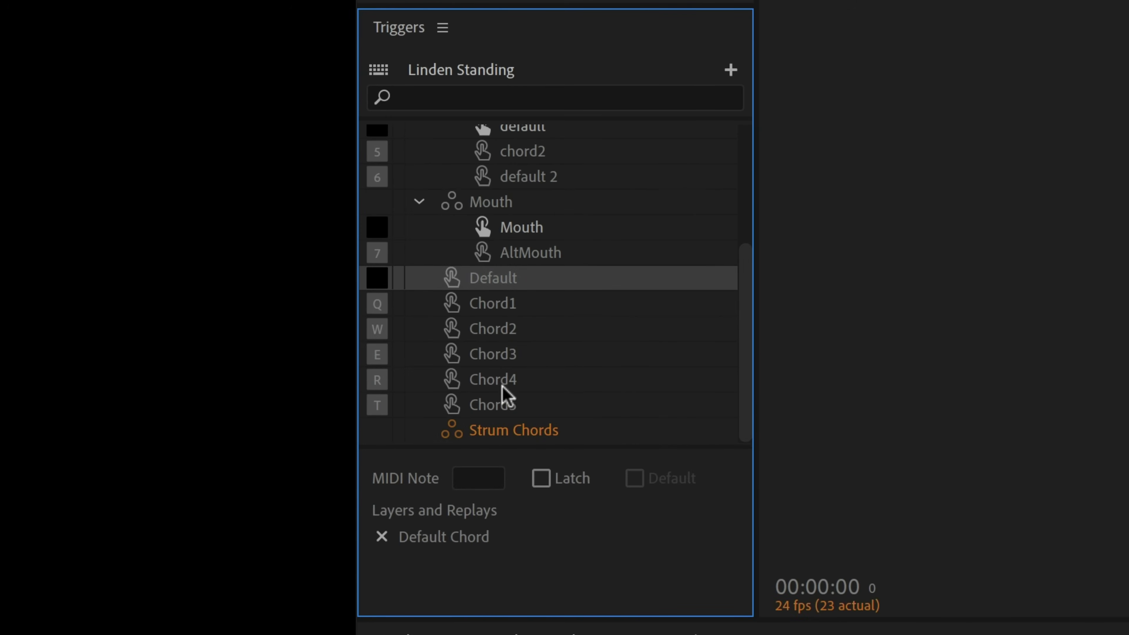
shift+click(502, 402)
drag(516, 409, 539, 442)
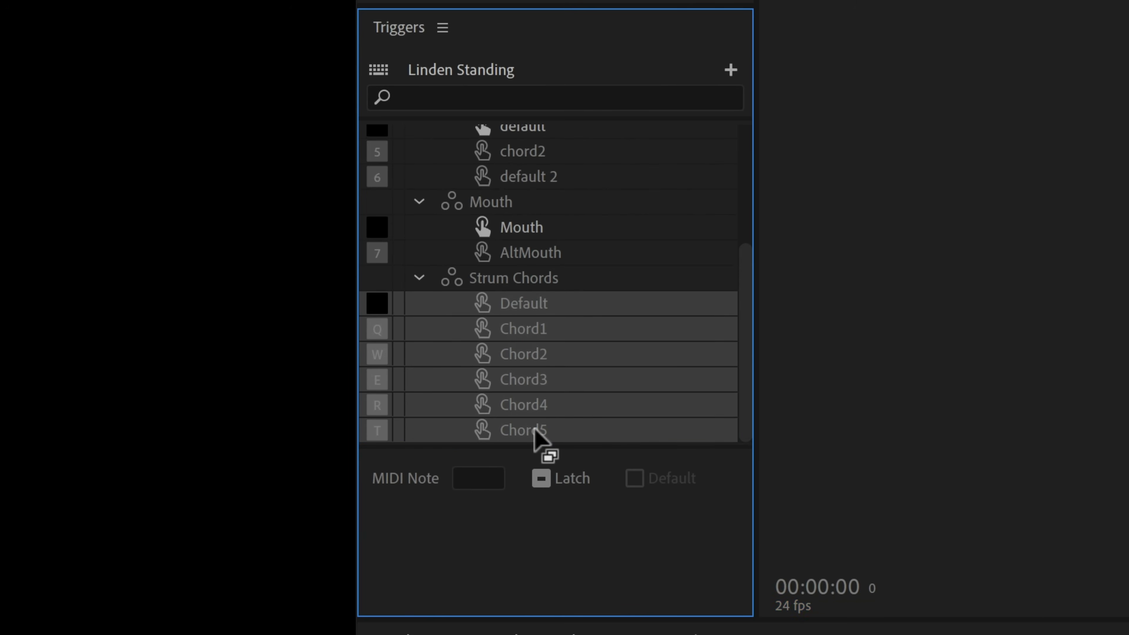
click(479, 311)
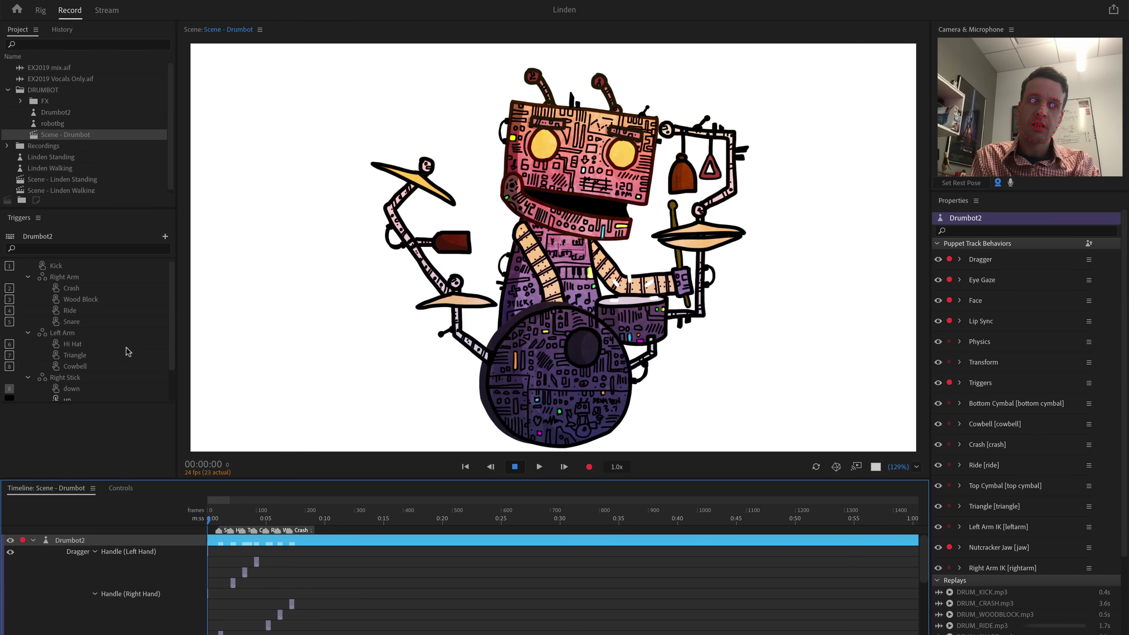
- Trigger Drumbot drum hits with keys 4 and 8
key(4)
key(8)
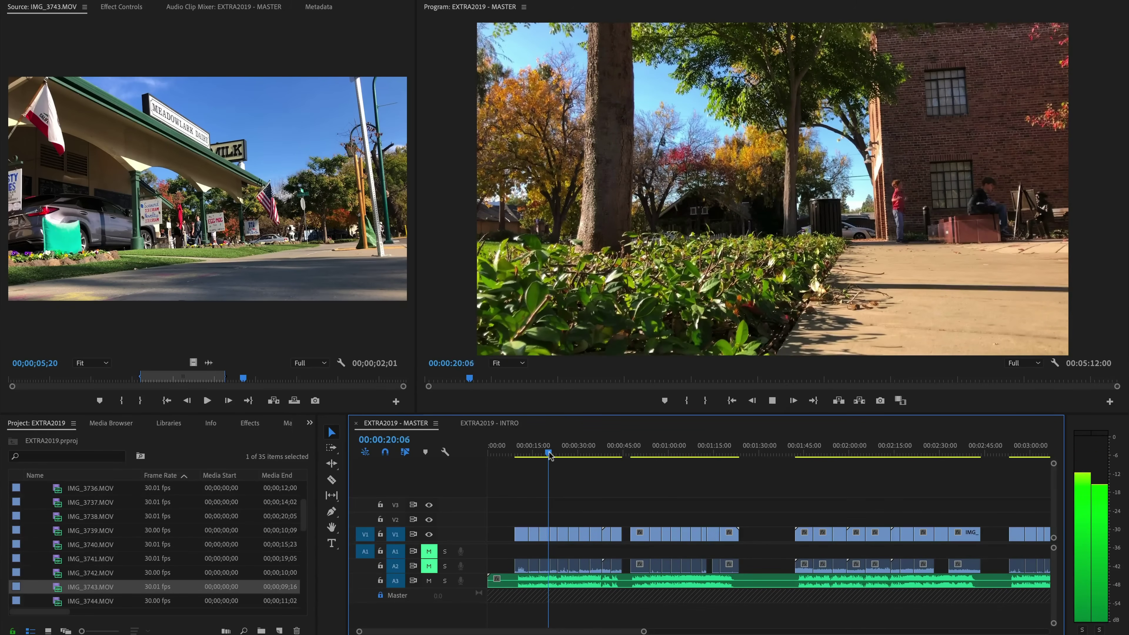
key(space)
drag(550, 456, 806, 451)
key(space)
click(832, 451)
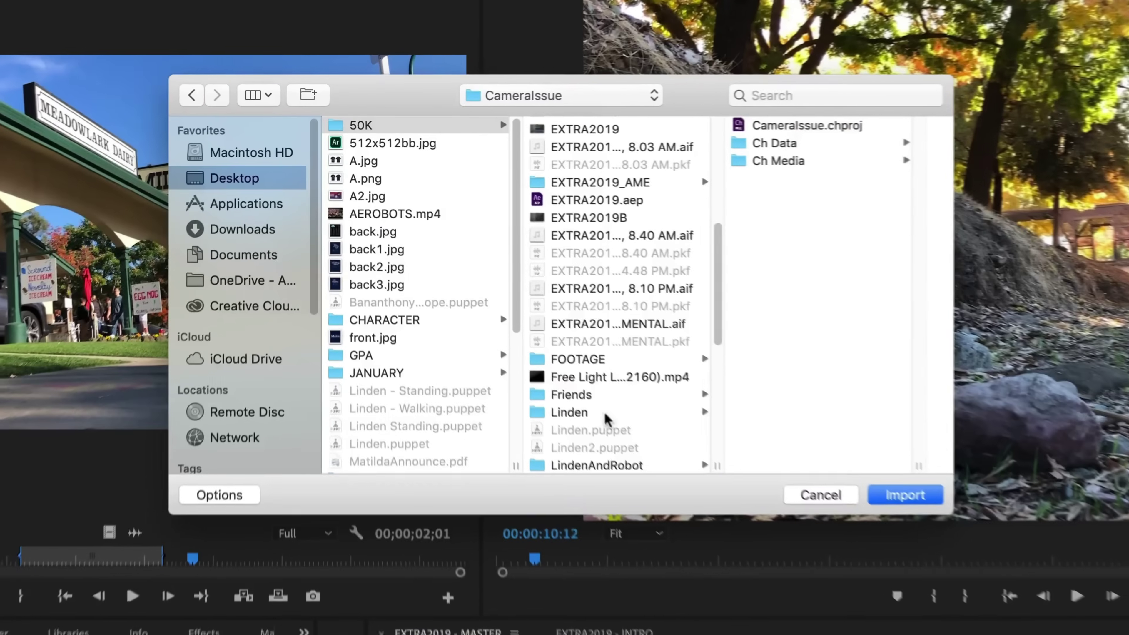
- Import Scene - Linden2 from Linden.chproj and place it on V4 above the footage
click(525, 334)
click(821, 161)
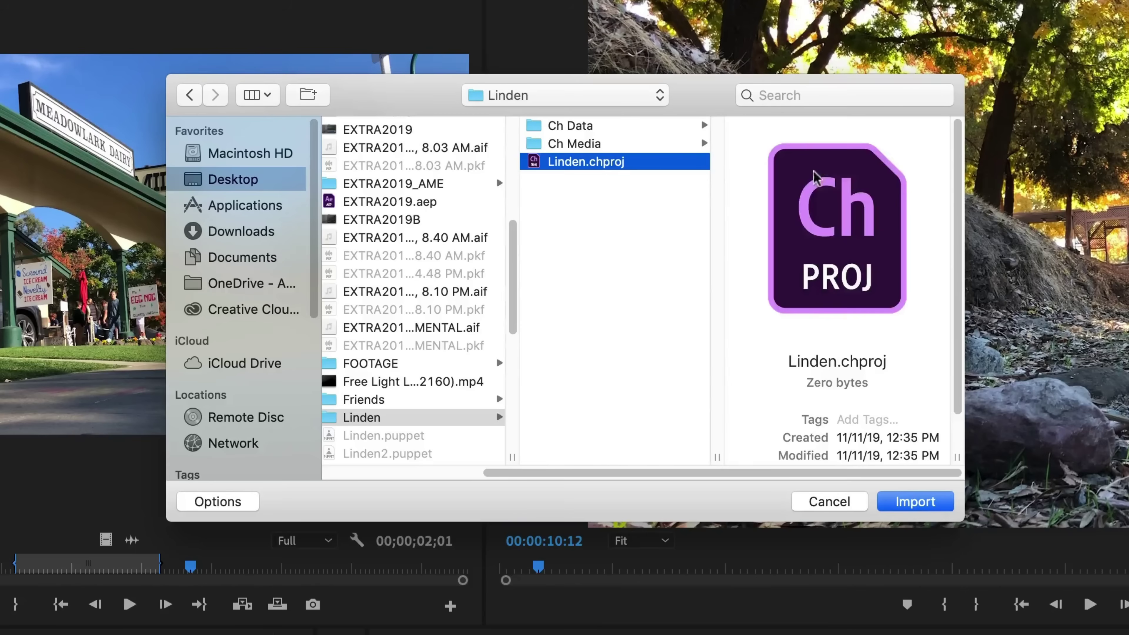
click(923, 506)
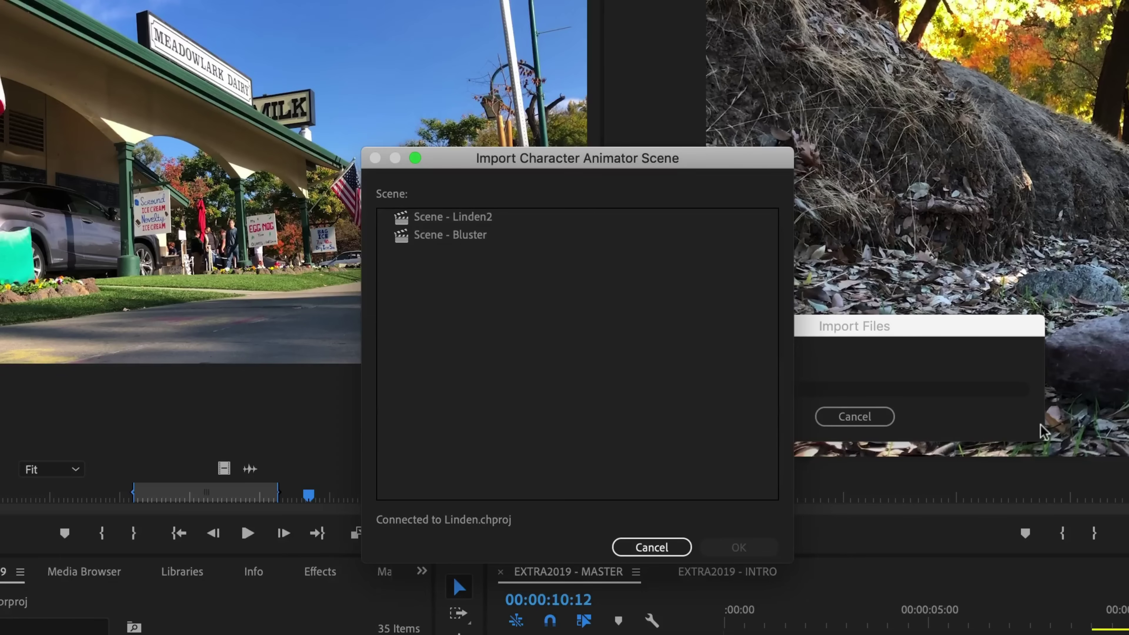
click(491, 218)
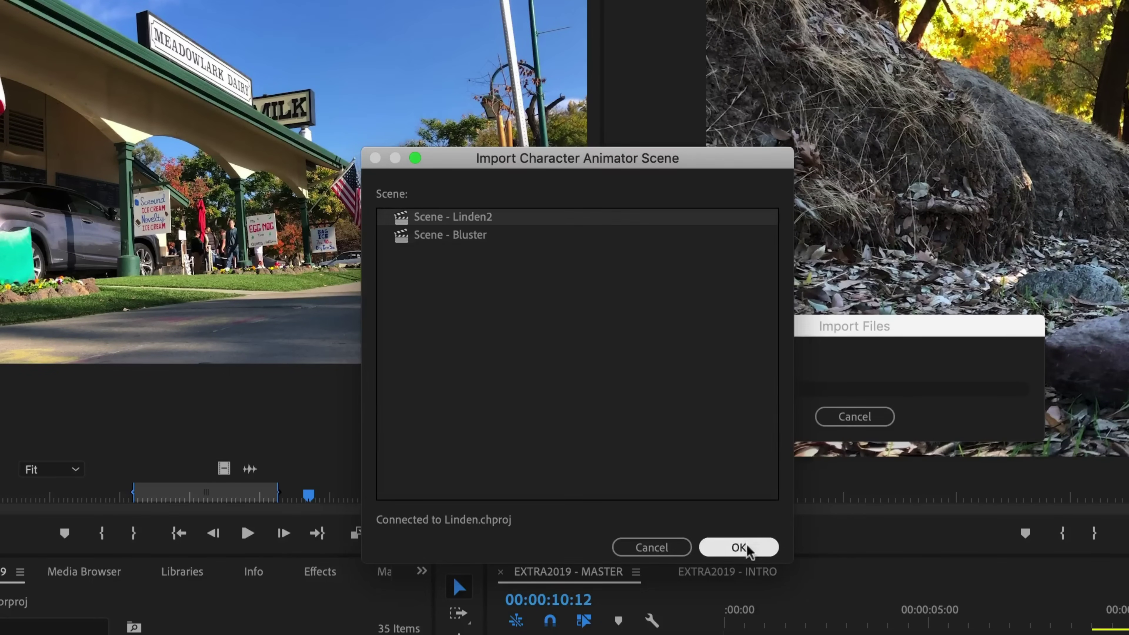
click(739, 548)
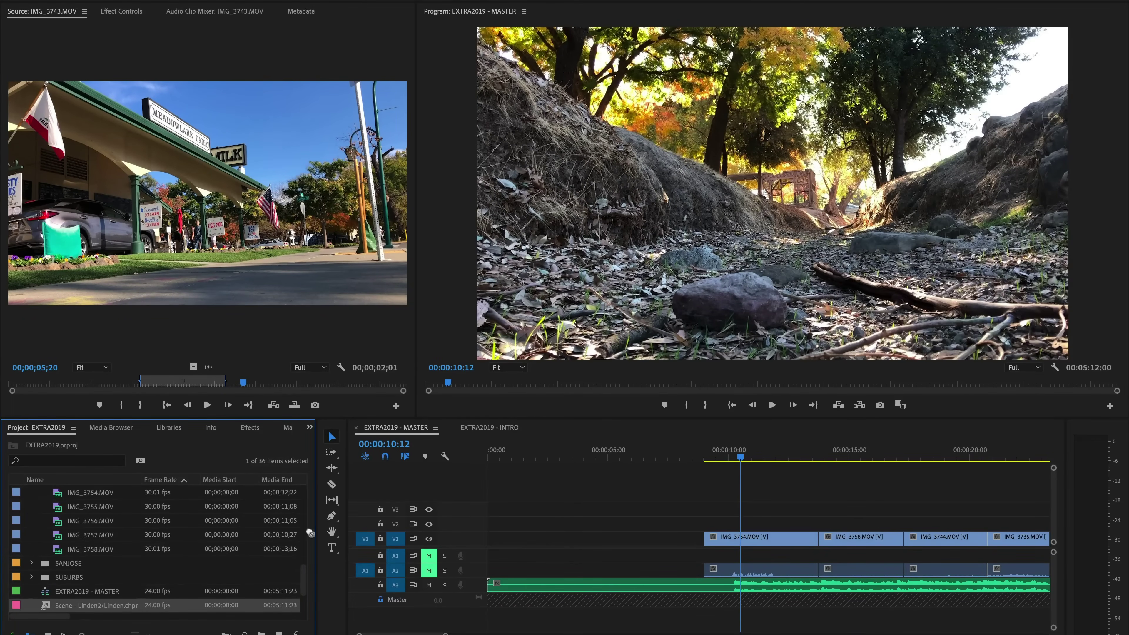
drag(310, 532, 458, 491)
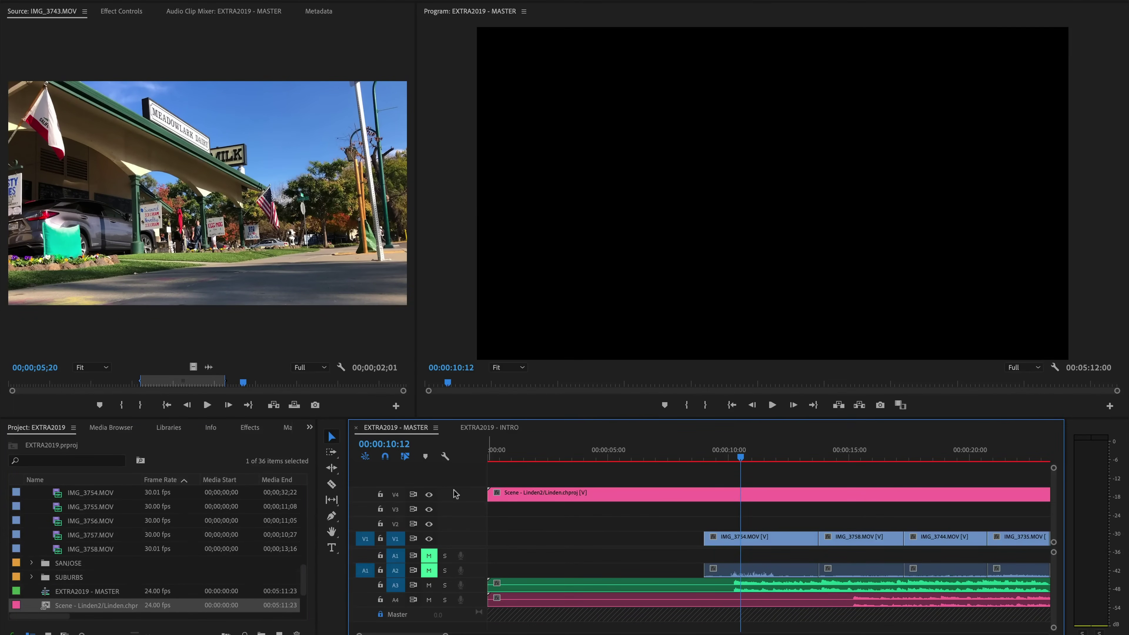
- Shrink the Linden scene clip to fit, then split it at the footage cut
click(170, 83)
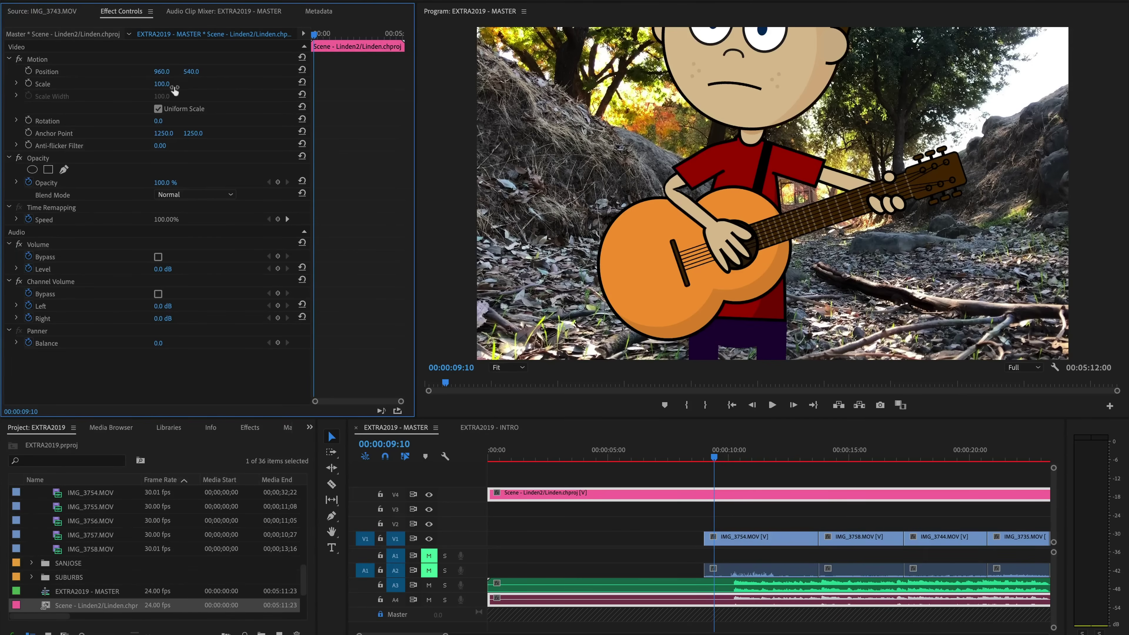
drag(174, 91, 157, 71)
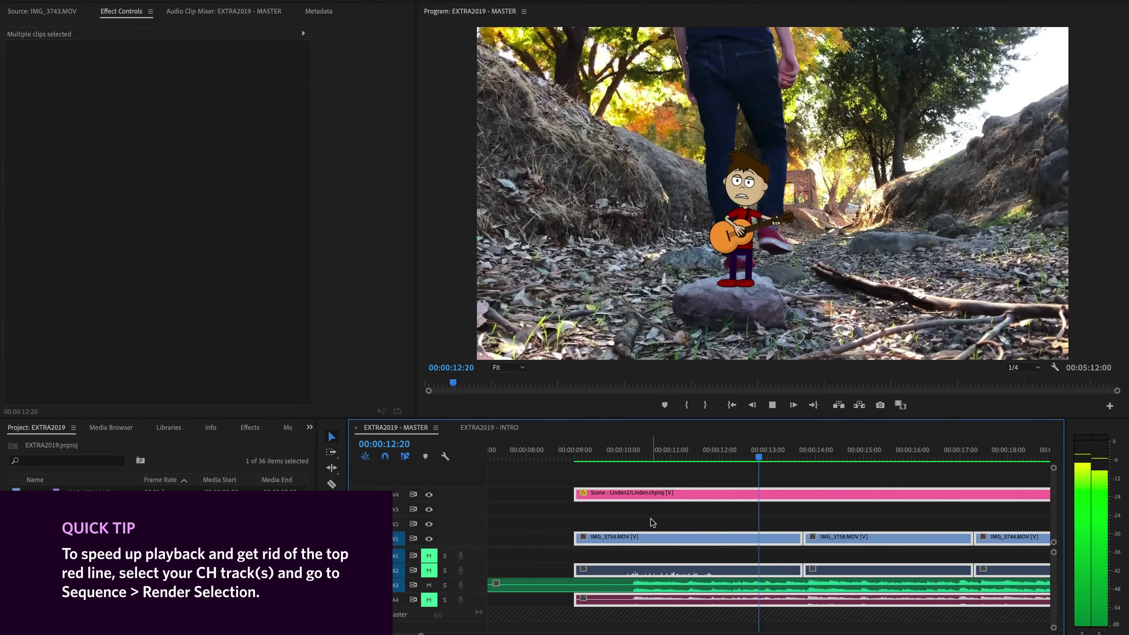
key(space)
key(c)
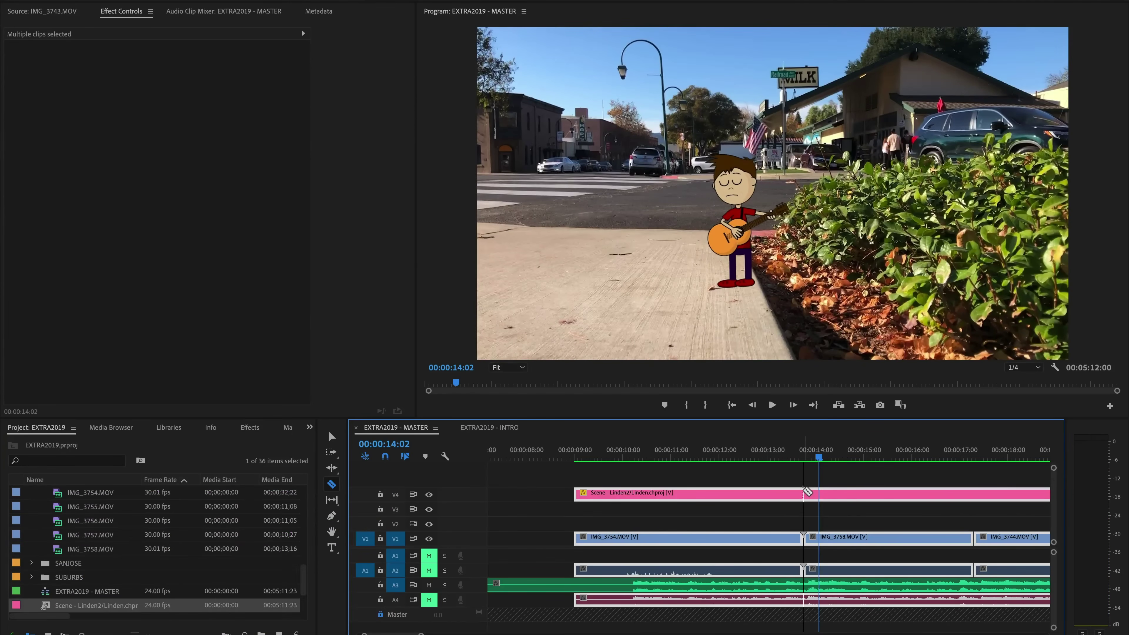
click(806, 493)
click(836, 497)
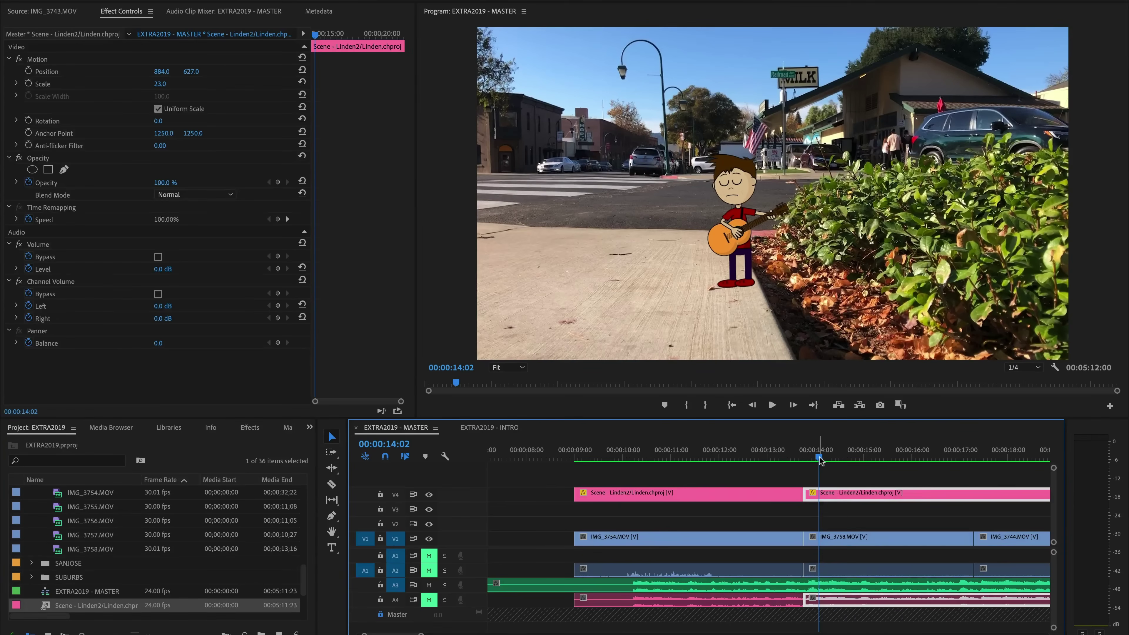
- Enlarge the right puppet clip to 58% scale and shift it left to X 593
key(space)
key(space)
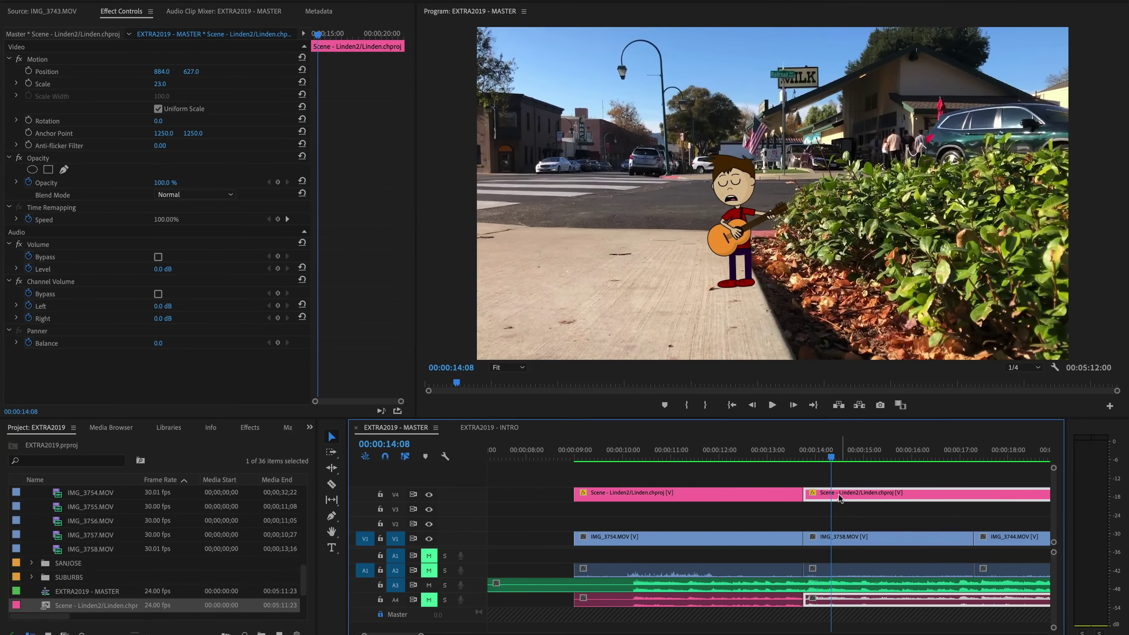
drag(183, 84, 209, 84)
drag(826, 267, 738, 266)
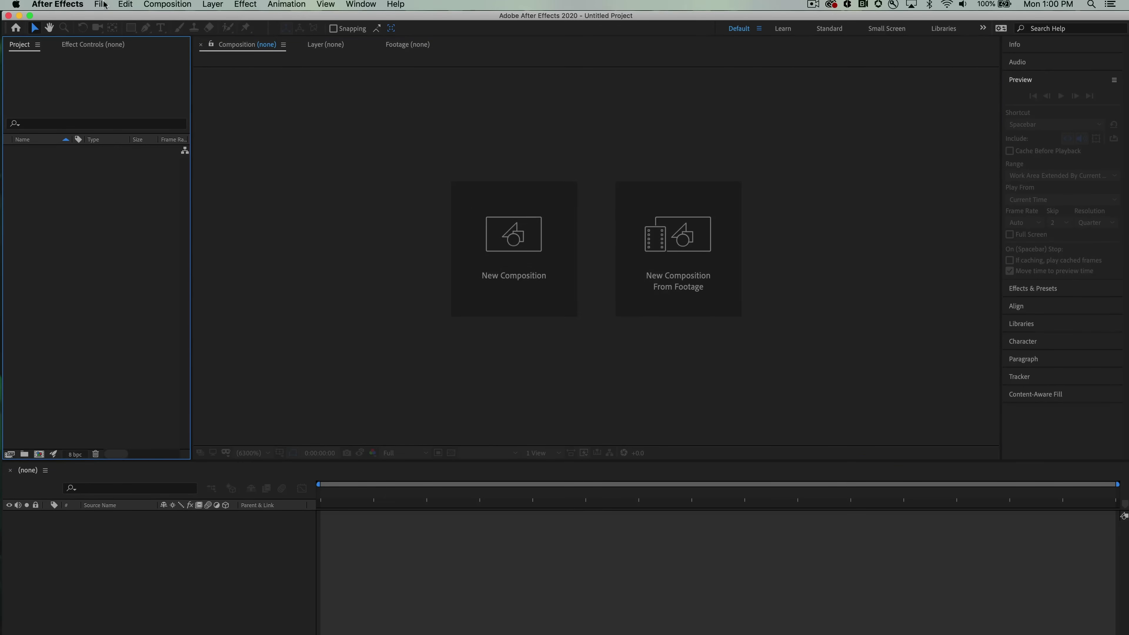
- Import EXTRA2019.prproj into After Effects and scrub Comp 1's live-action footage
click(101, 4)
mouse_move(151, 155)
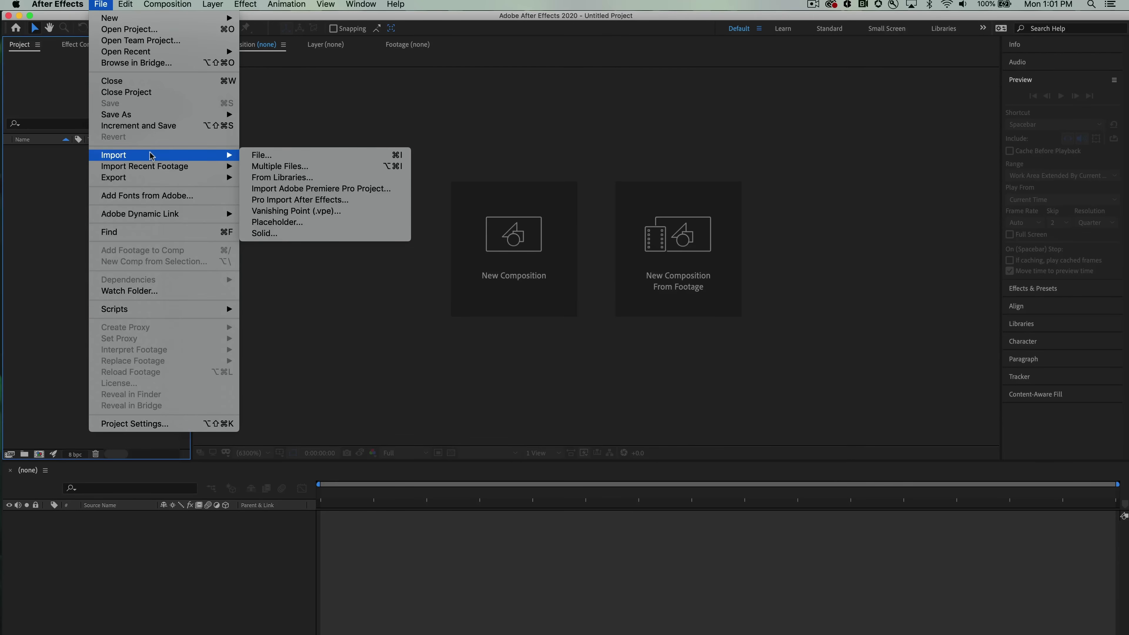
click(262, 154)
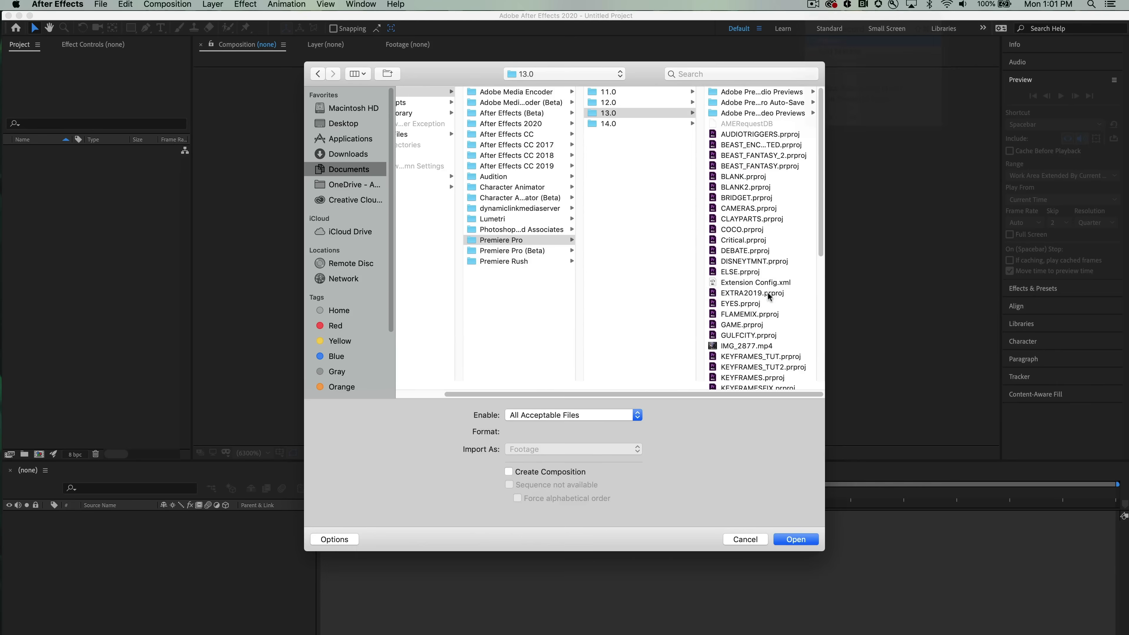
click(768, 294)
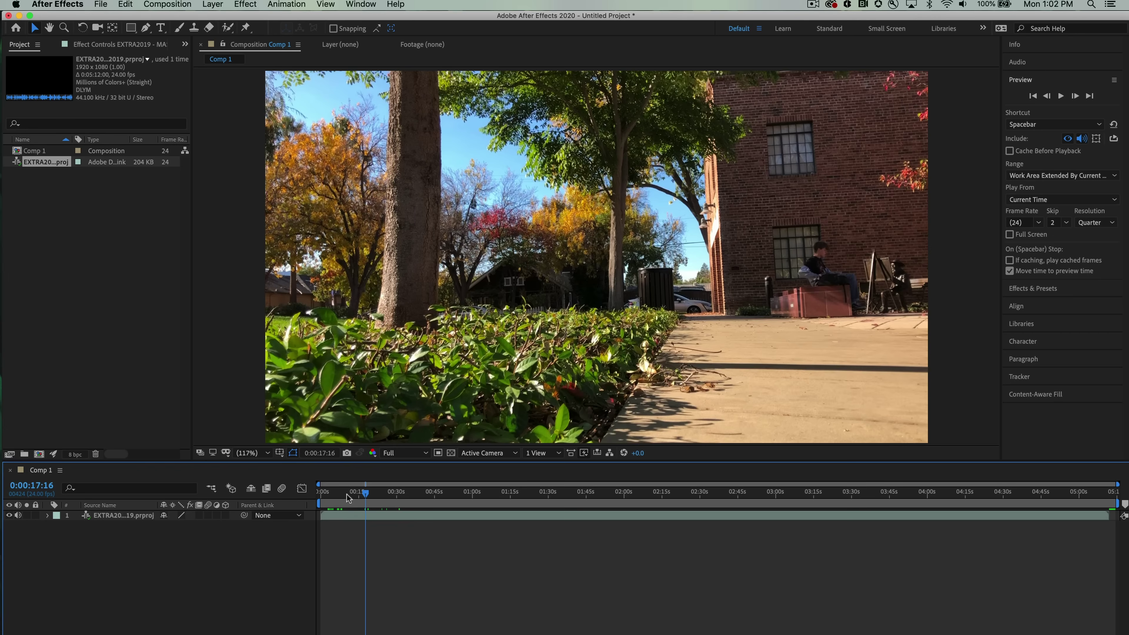
drag(348, 494, 414, 495)
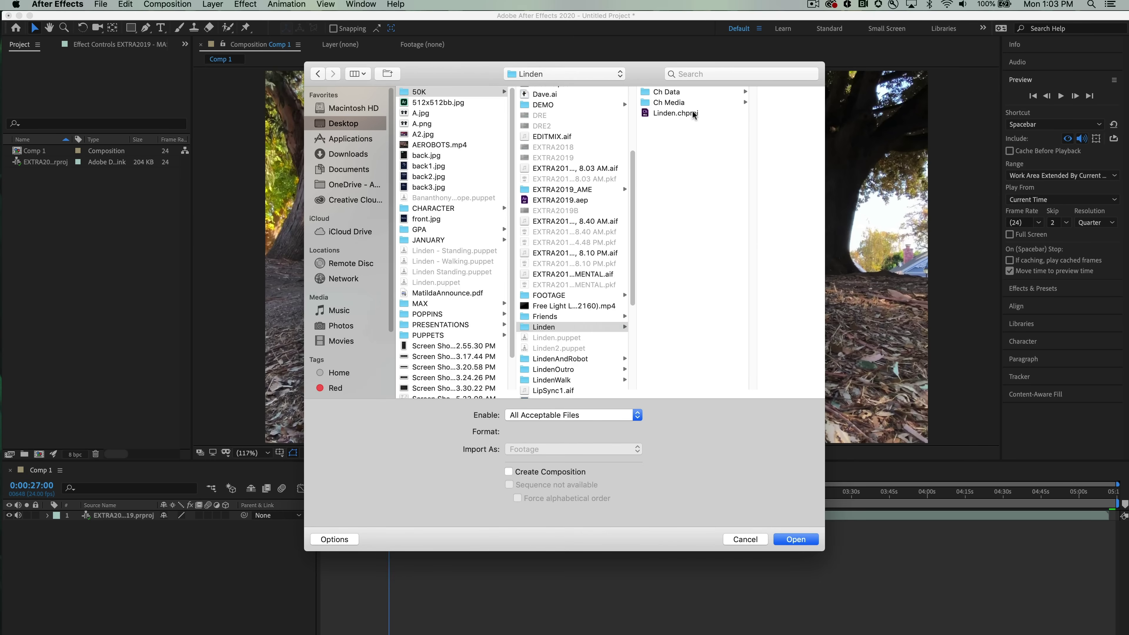
- Import Linden.chproj and place its Linden2 scene over the footage in Comp 1
click(692, 114)
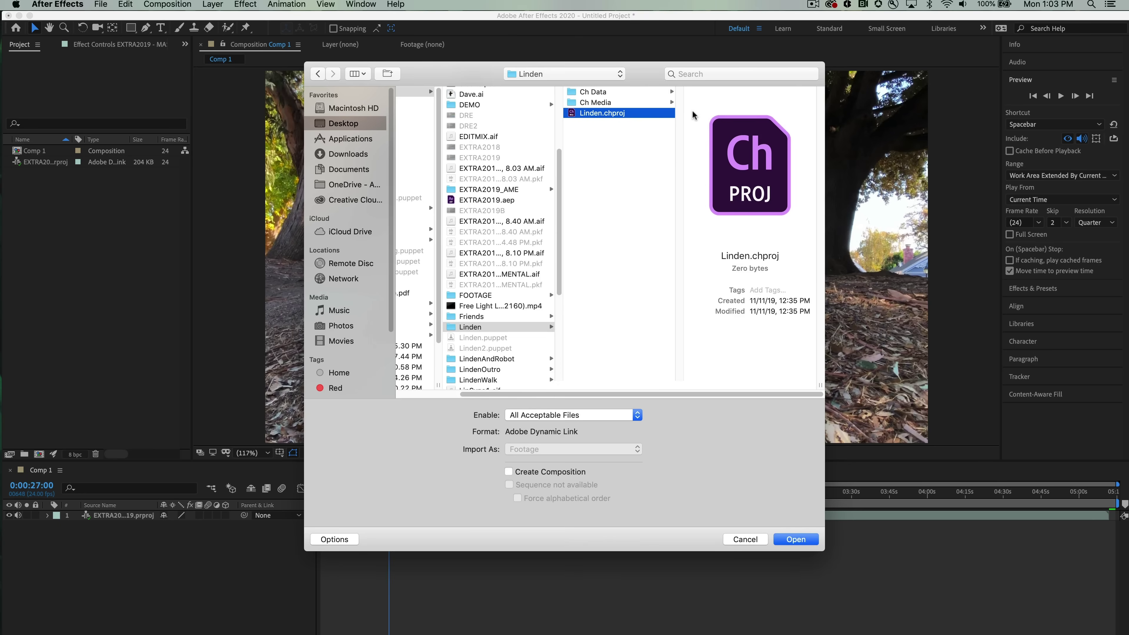
click(796, 539)
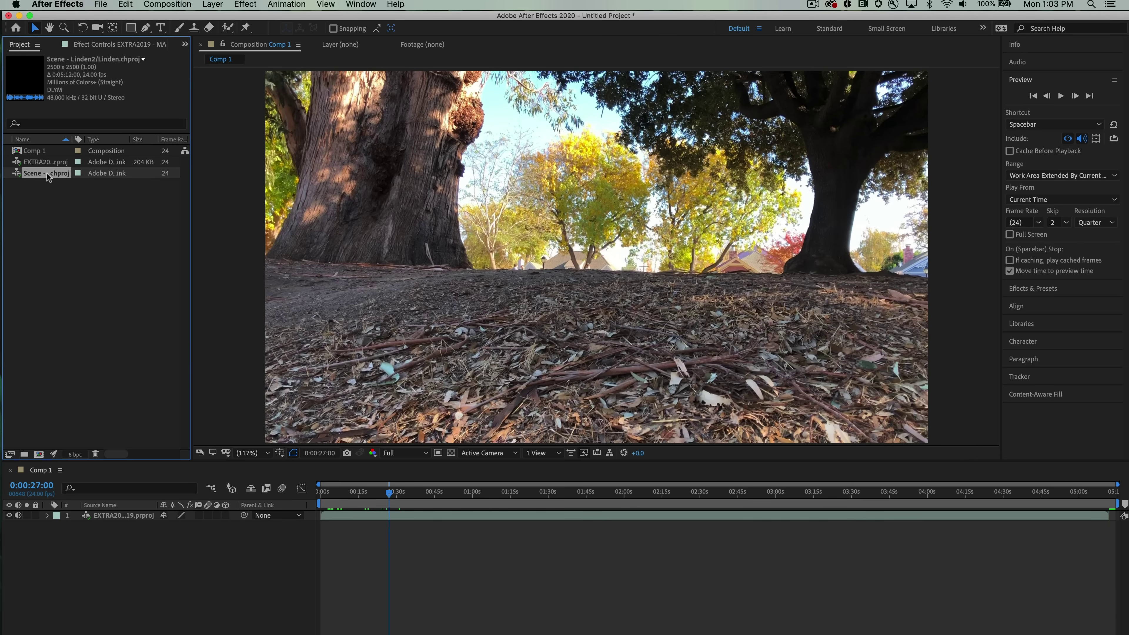
drag(47, 174, 248, 256)
drag(393, 307, 401, 291)
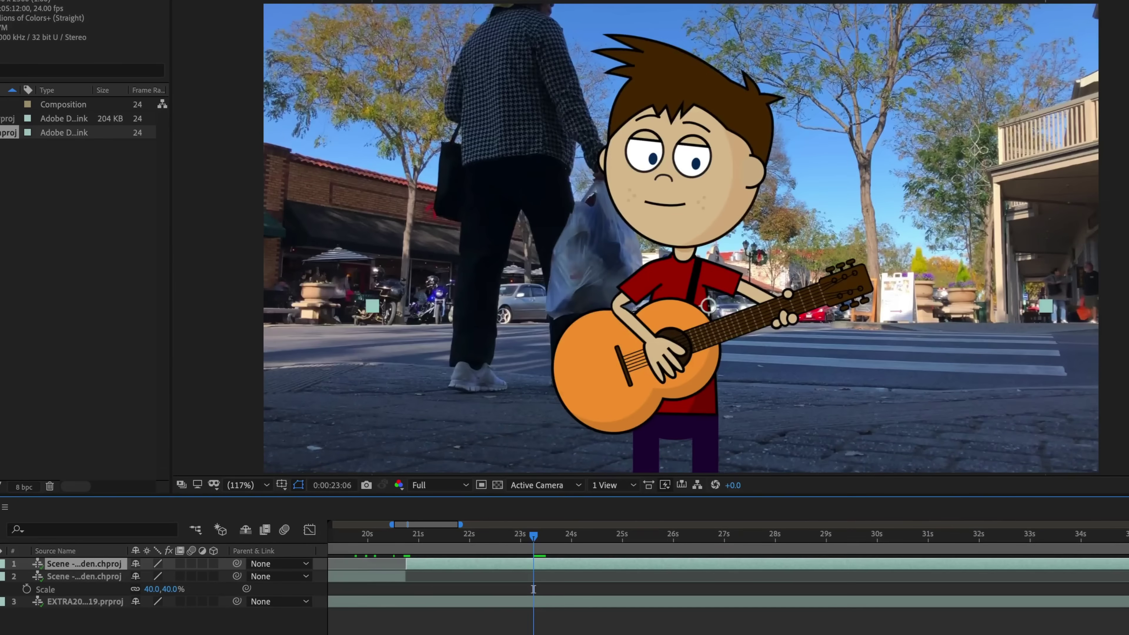
- Split the puppet layer at the next cut, scale the piece, and preview the composition
drag(533, 589, 536, 589)
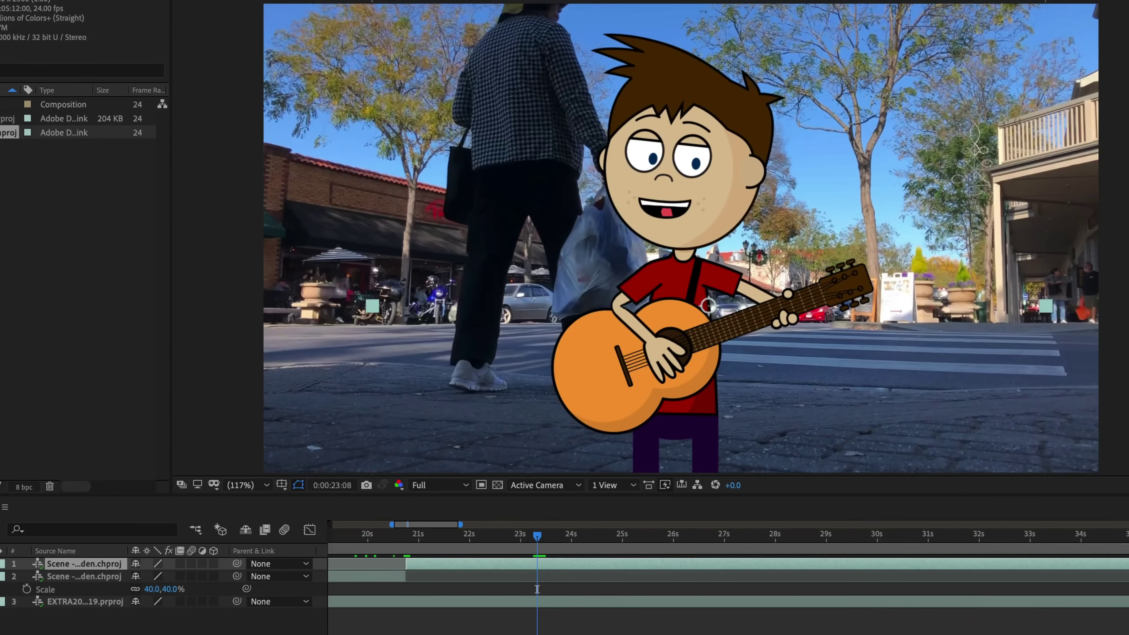
key(ctrl+shift+d)
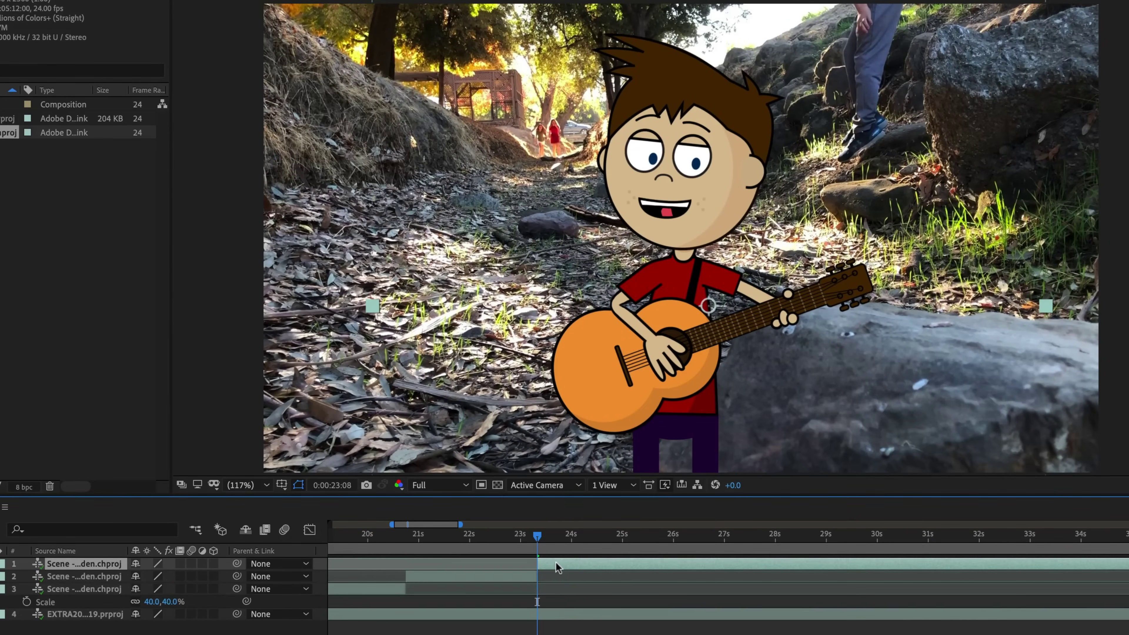
drag(153, 601, 178, 580)
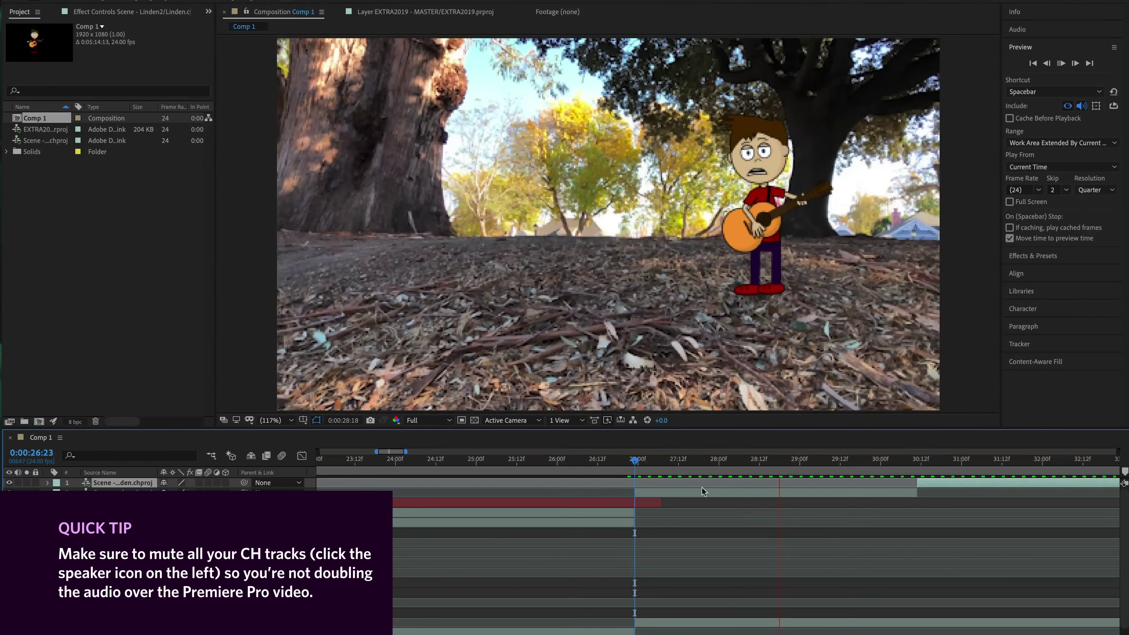
key(space)
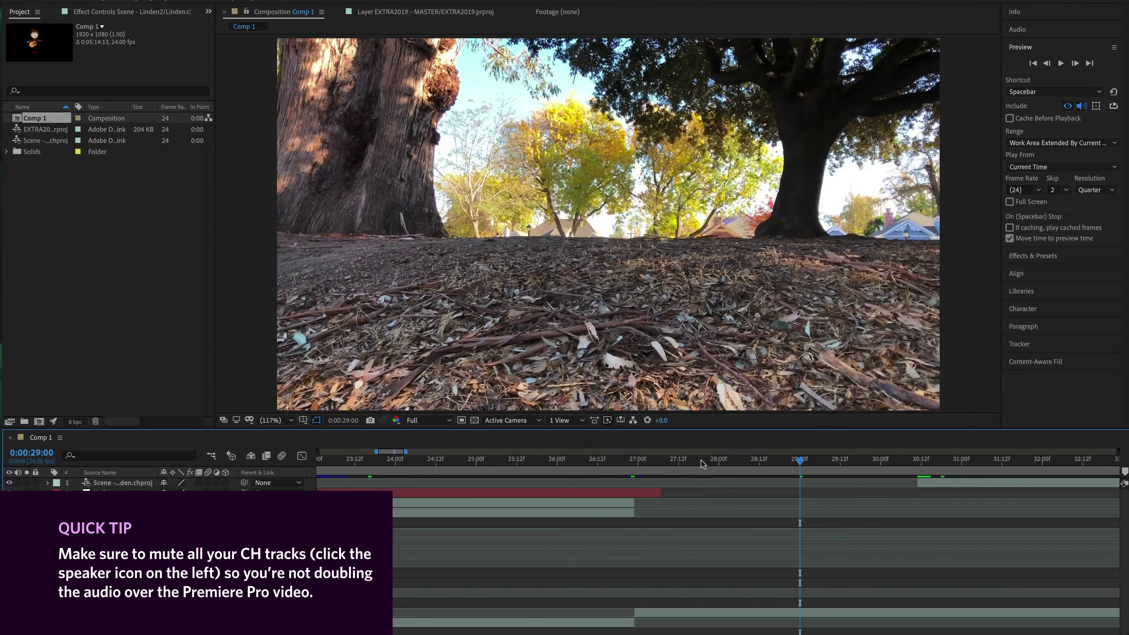
key(space)
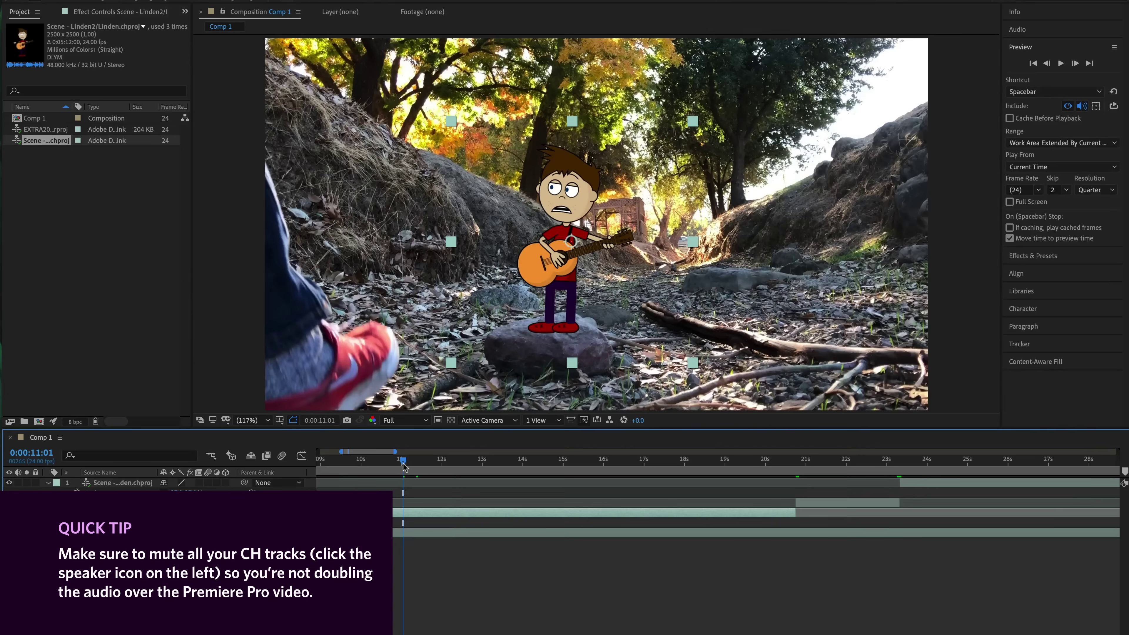
key(space)
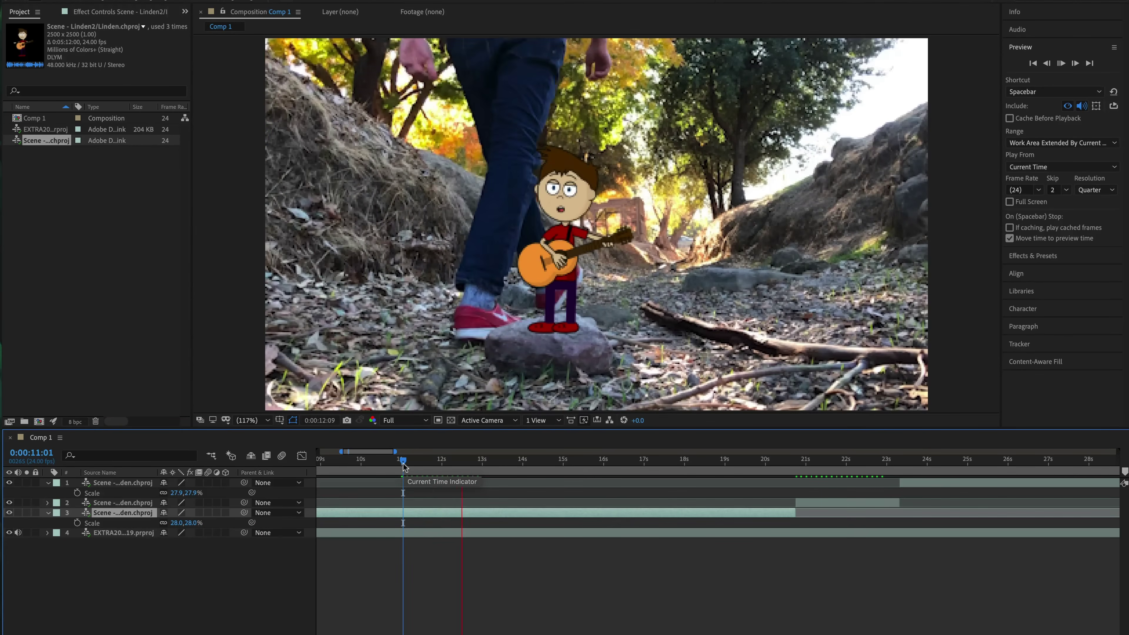
key(space)
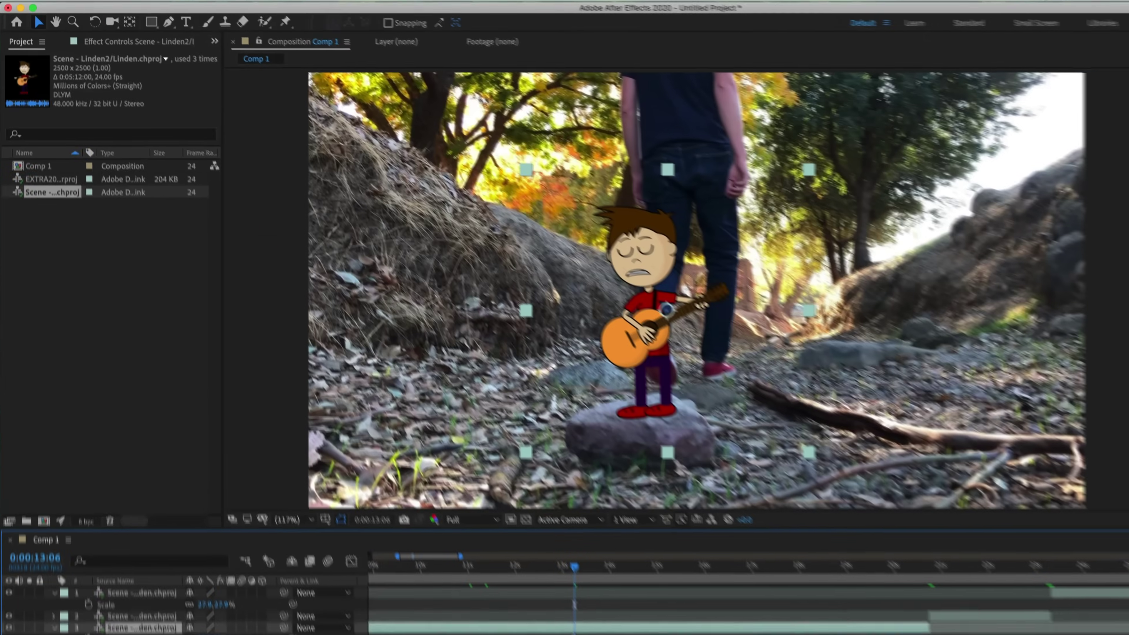
- Test a Hue/Saturation effect at -16 Master Saturation on the puppet, then remove it
click(308, 8)
mouse_move(402, 164)
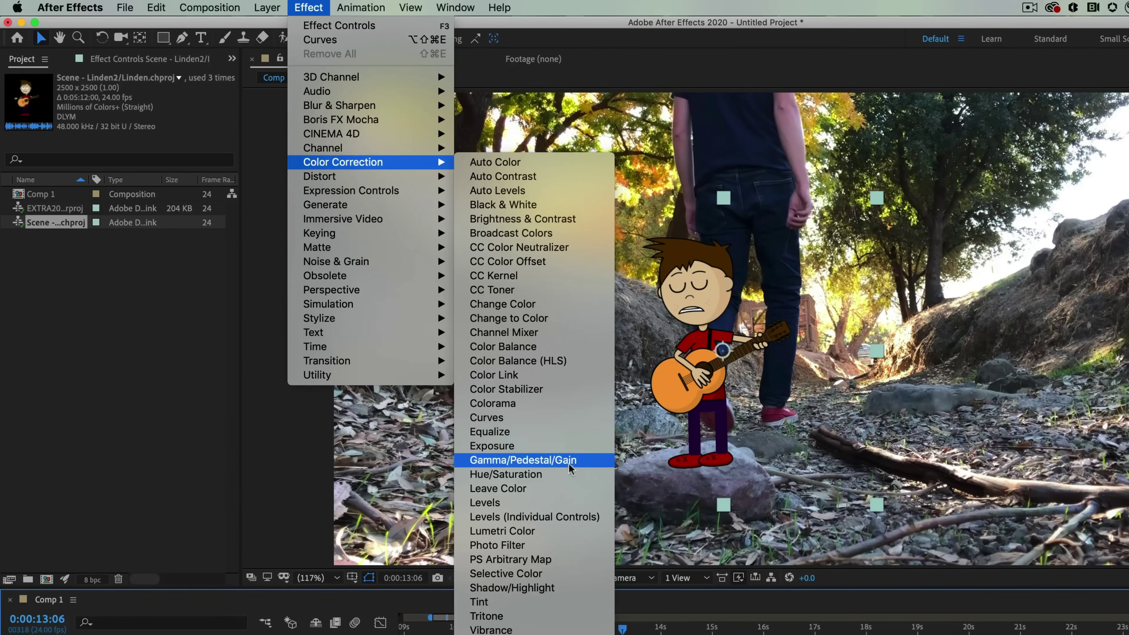
click(571, 474)
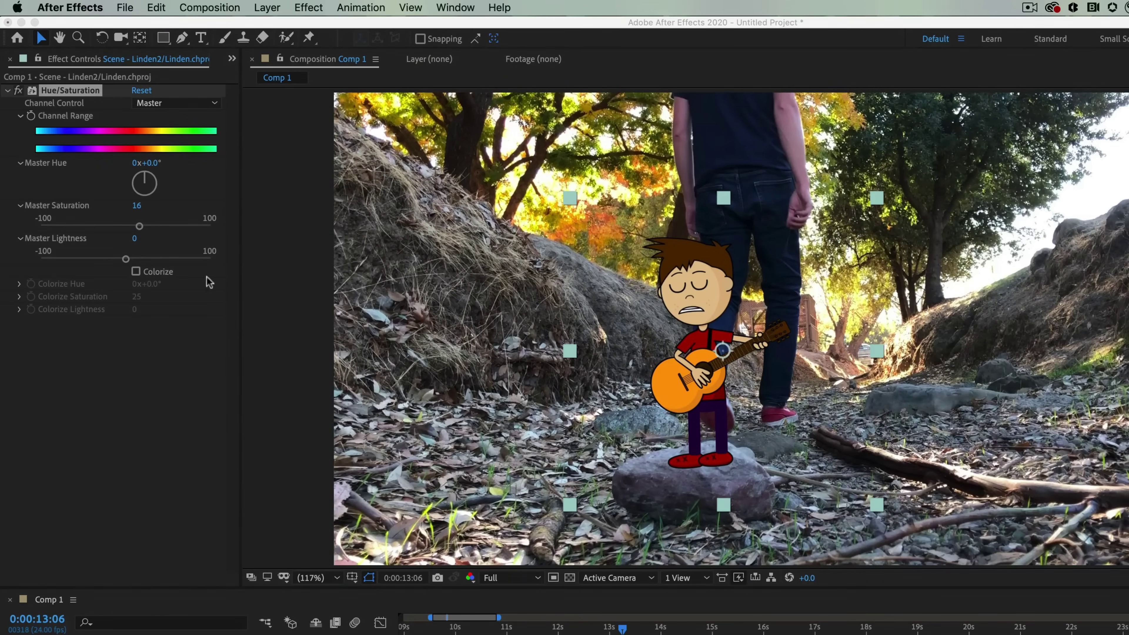
click(145, 236)
drag(141, 227, 115, 231)
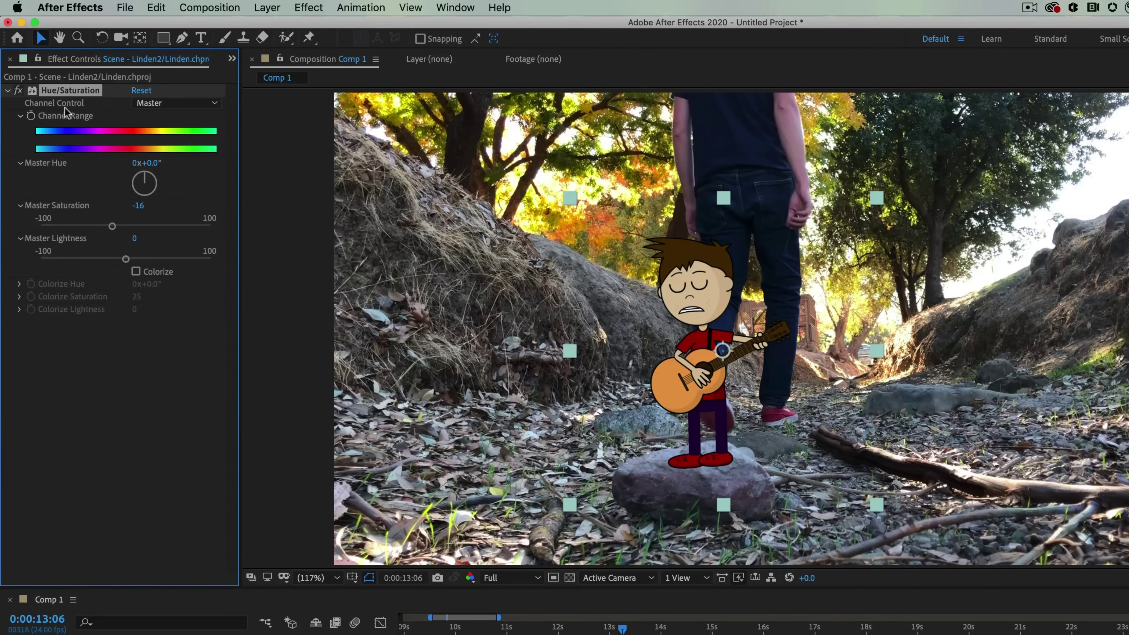
key(Delete)
click(308, 7)
- Add Levels to the puppet, lowering red Output White to 241 and red gamma to 0.56
mouse_move(418, 168)
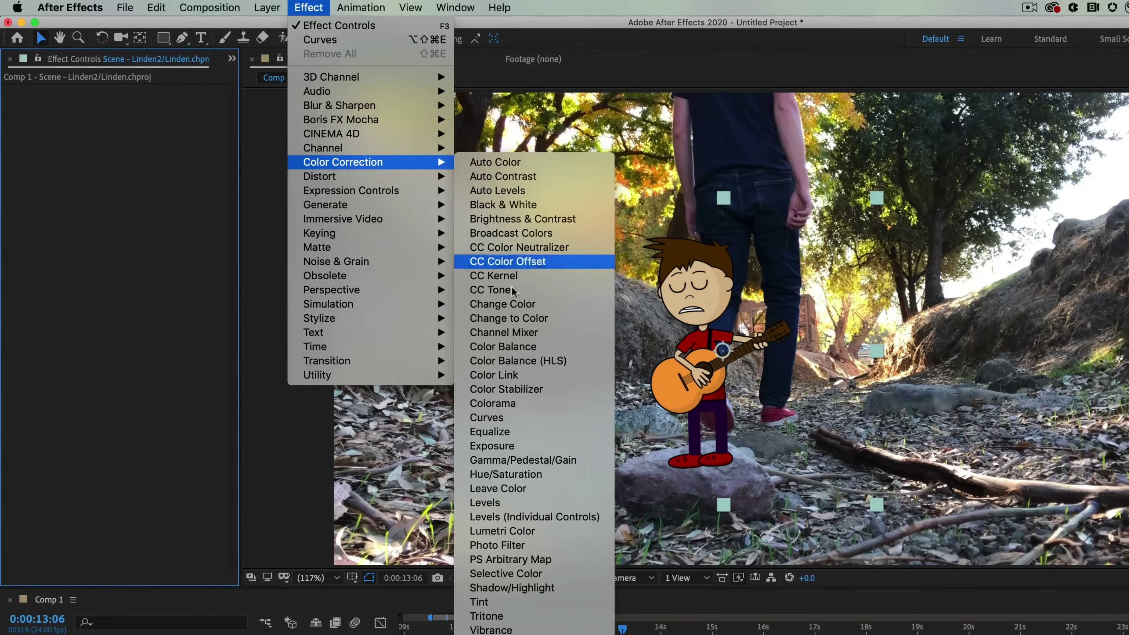
click(544, 502)
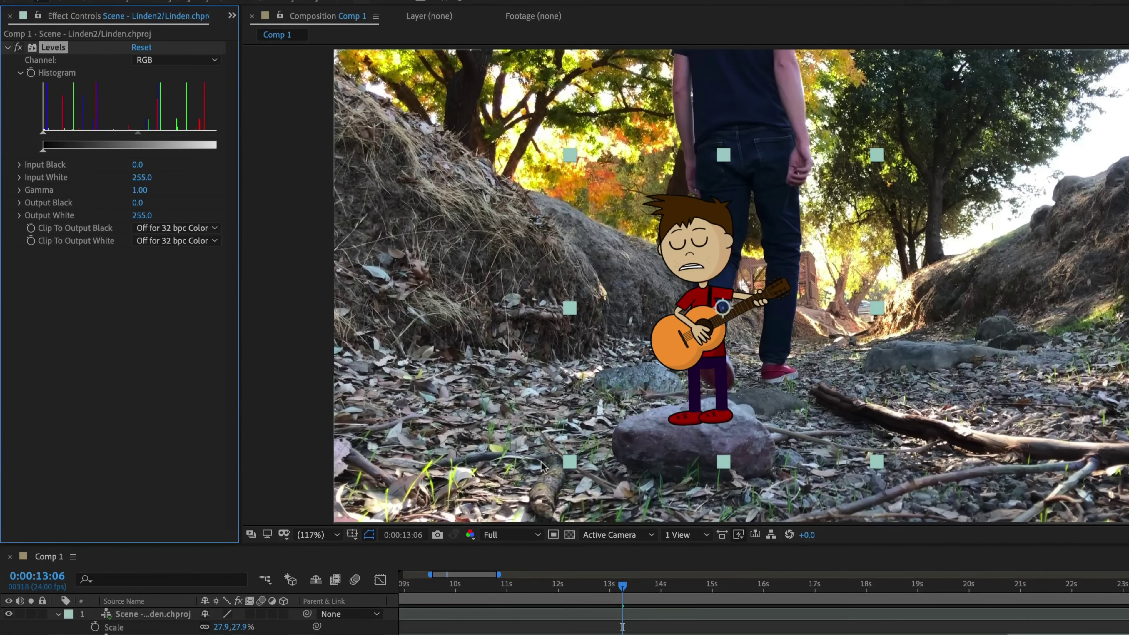
click(176, 60)
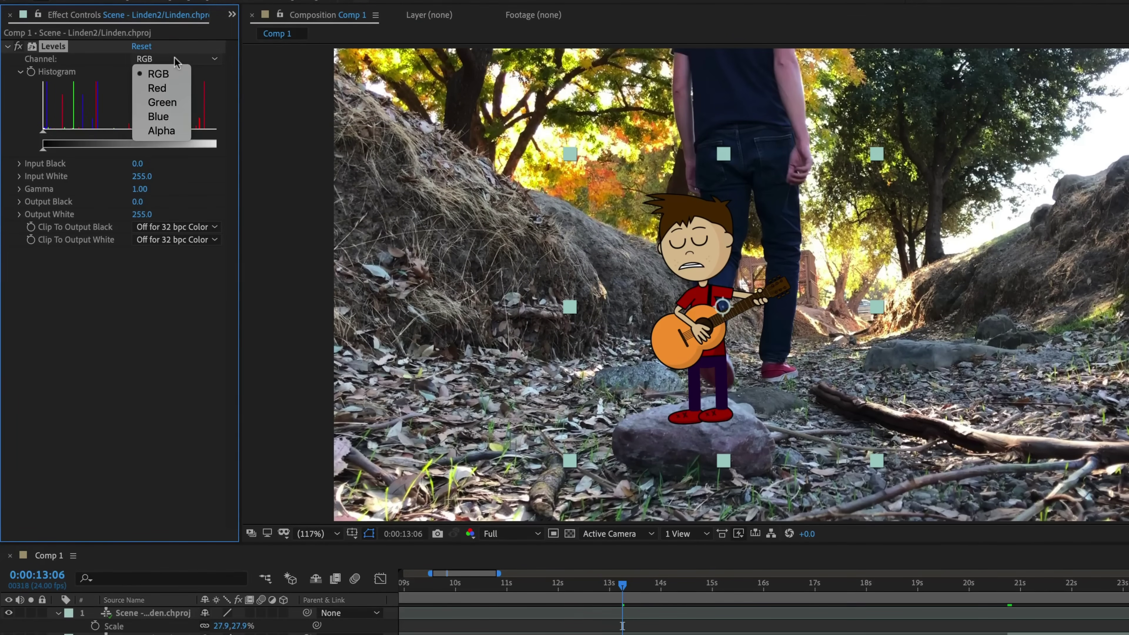
click(172, 89)
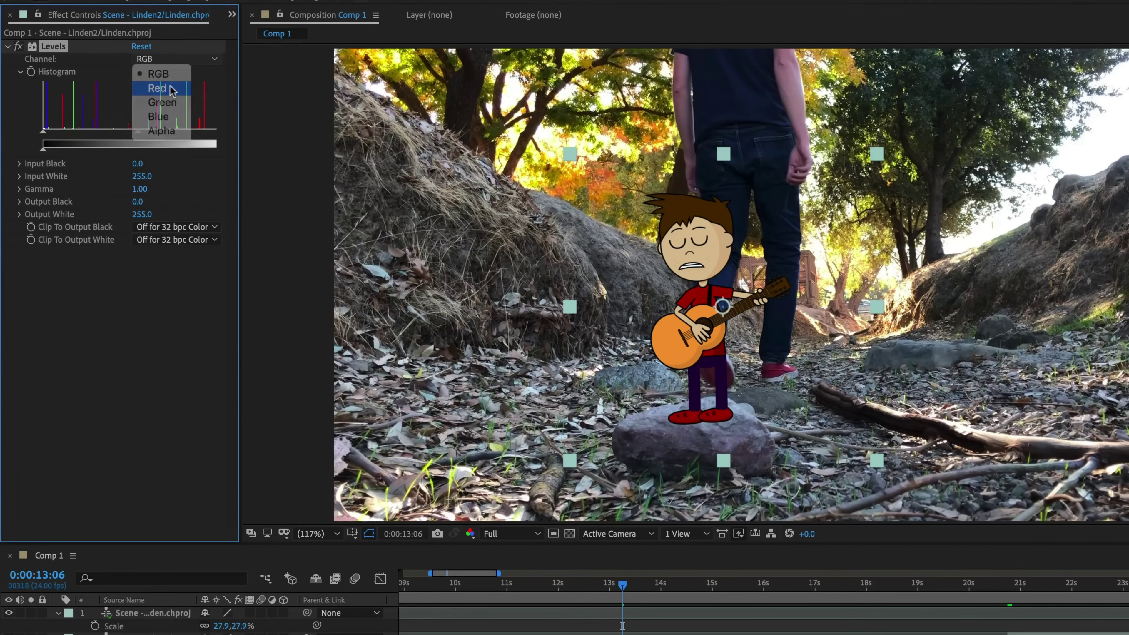
click(471, 534)
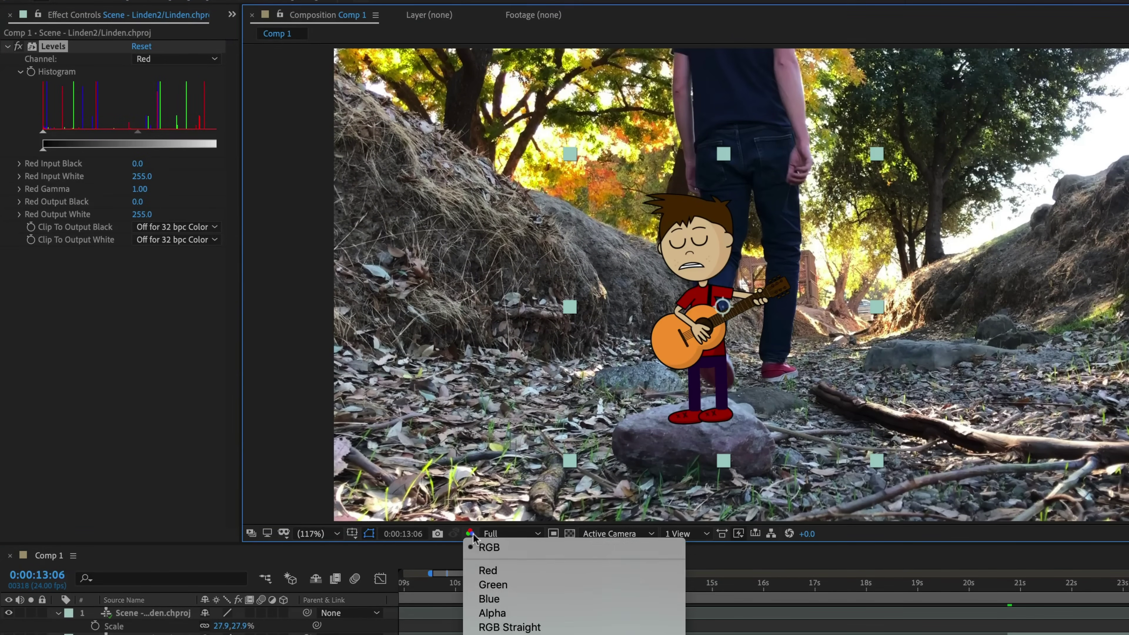
click(526, 576)
drag(234, 149, 223, 150)
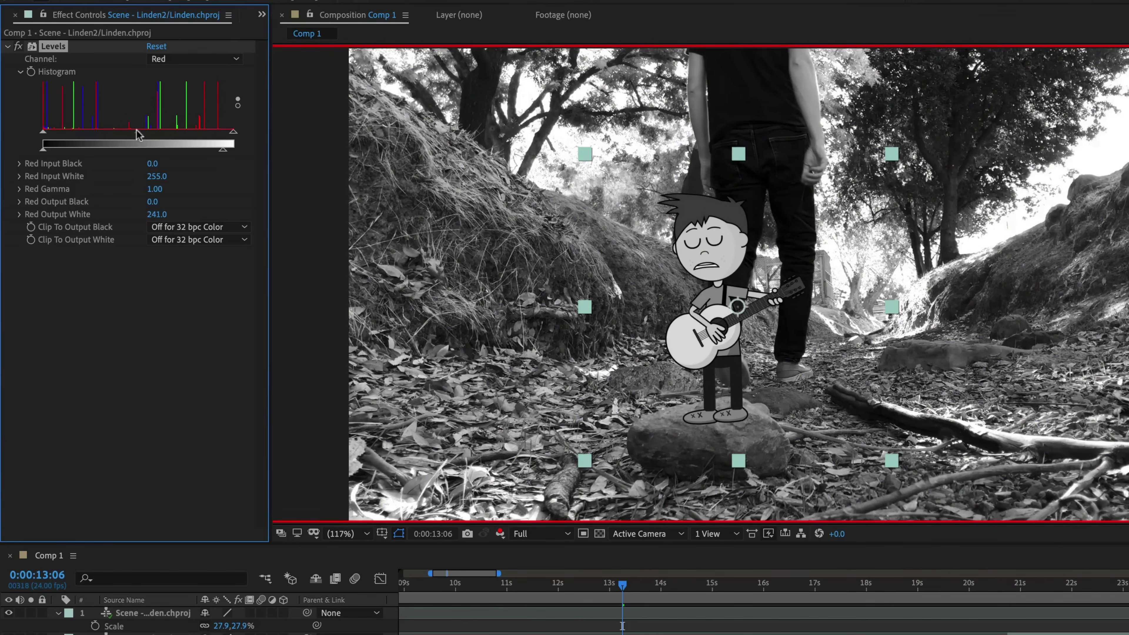
drag(153, 136, 171, 134)
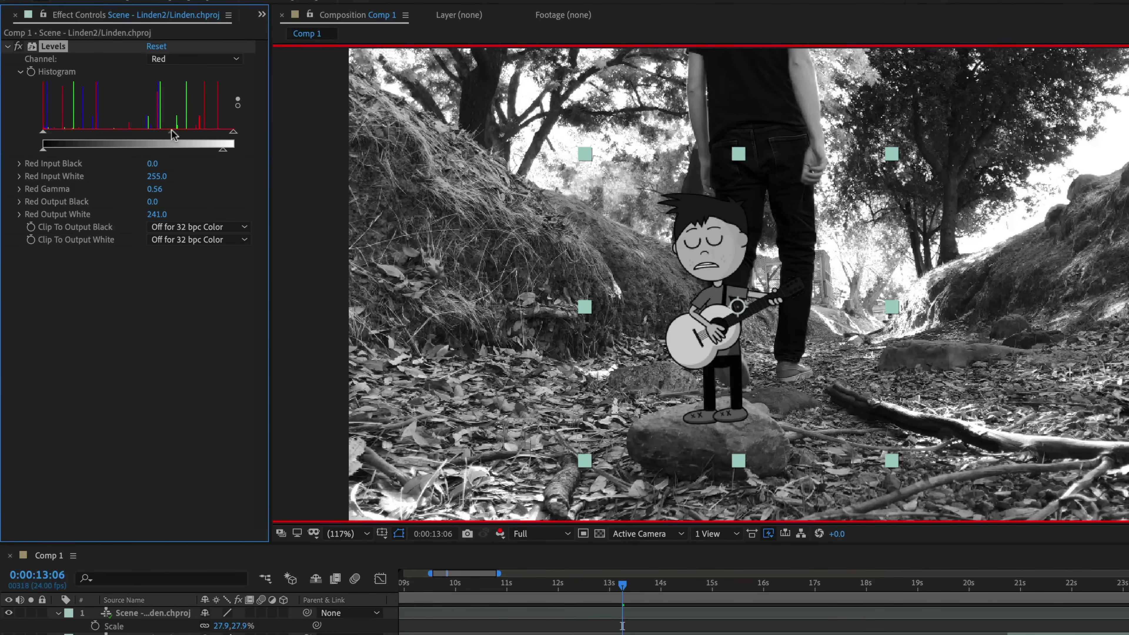
- Inspect the green and blue channels in Levels and in the viewer
click(195, 59)
click(194, 71)
key(alt+2)
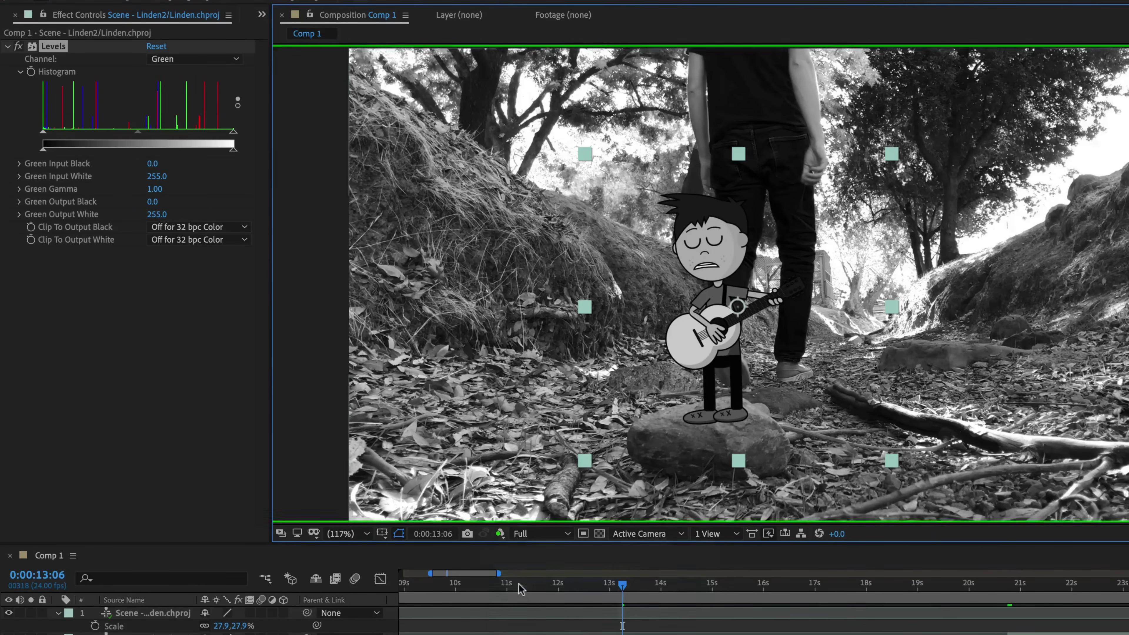
click(194, 59)
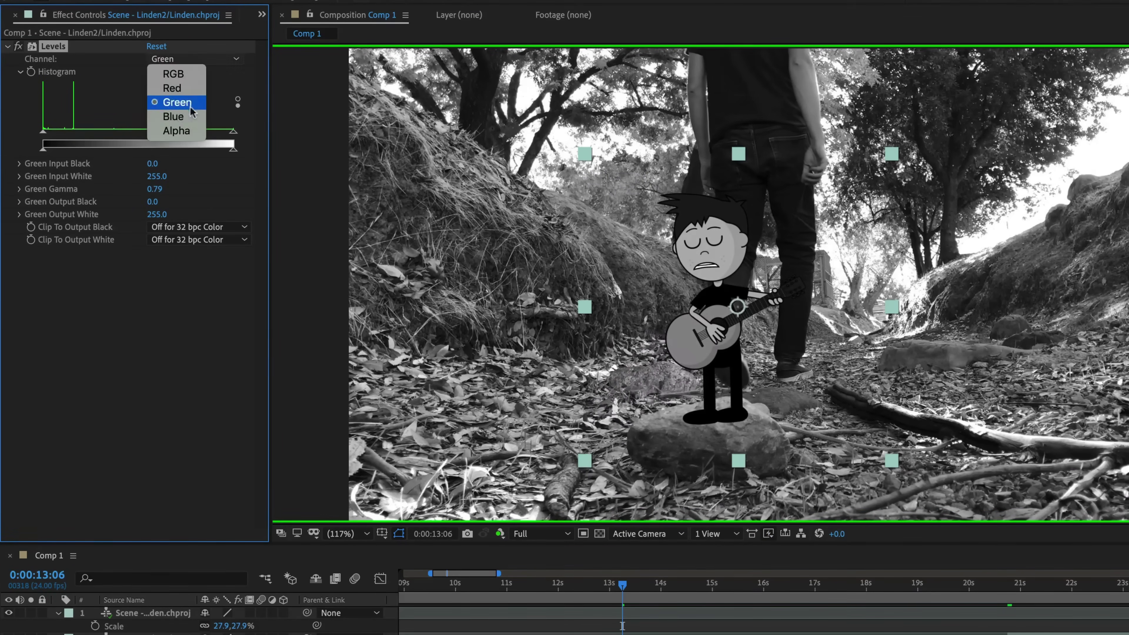
click(176, 118)
click(500, 533)
click(519, 599)
- Return Levels and the viewer to full RGB, move to 12:21, and select the puppet layer
click(194, 59)
click(195, 72)
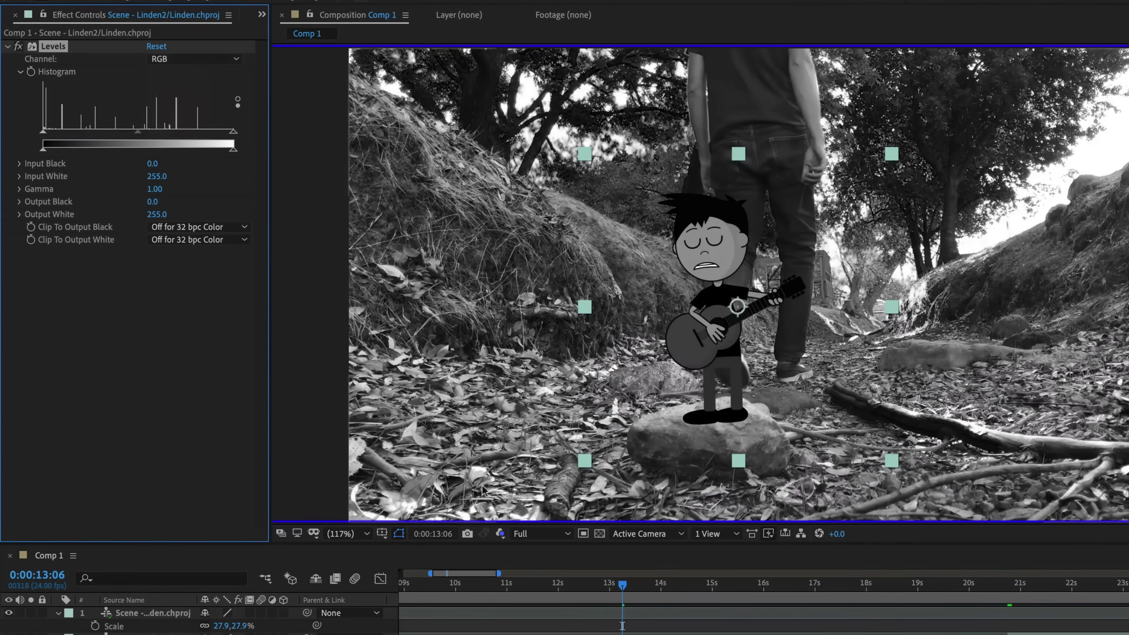
click(499, 534)
click(512, 546)
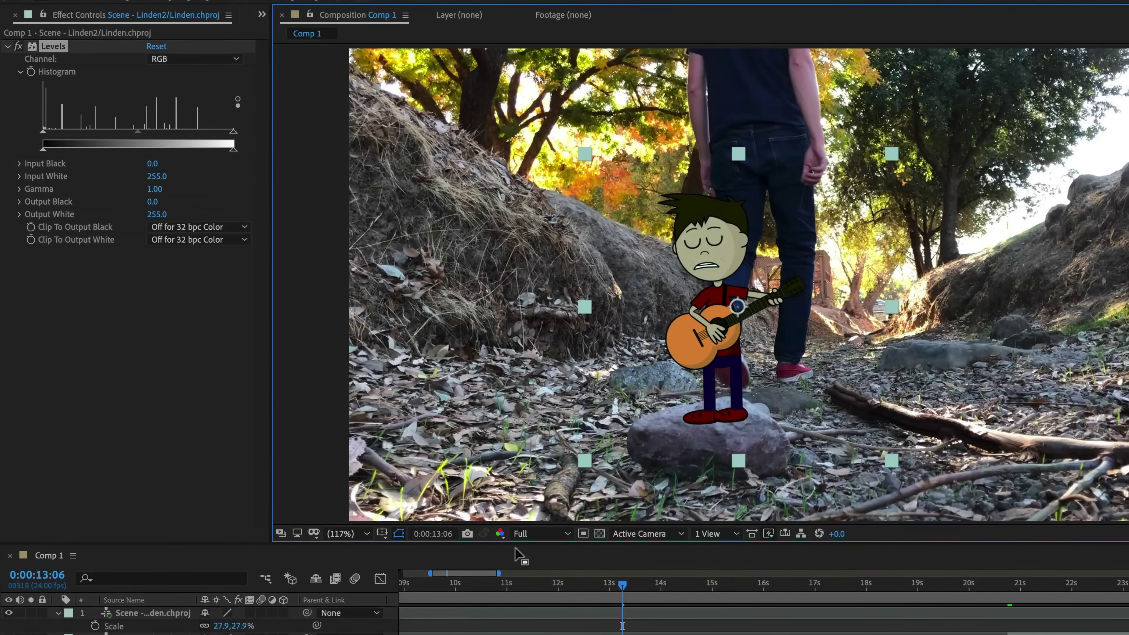
drag(625, 589, 517, 592)
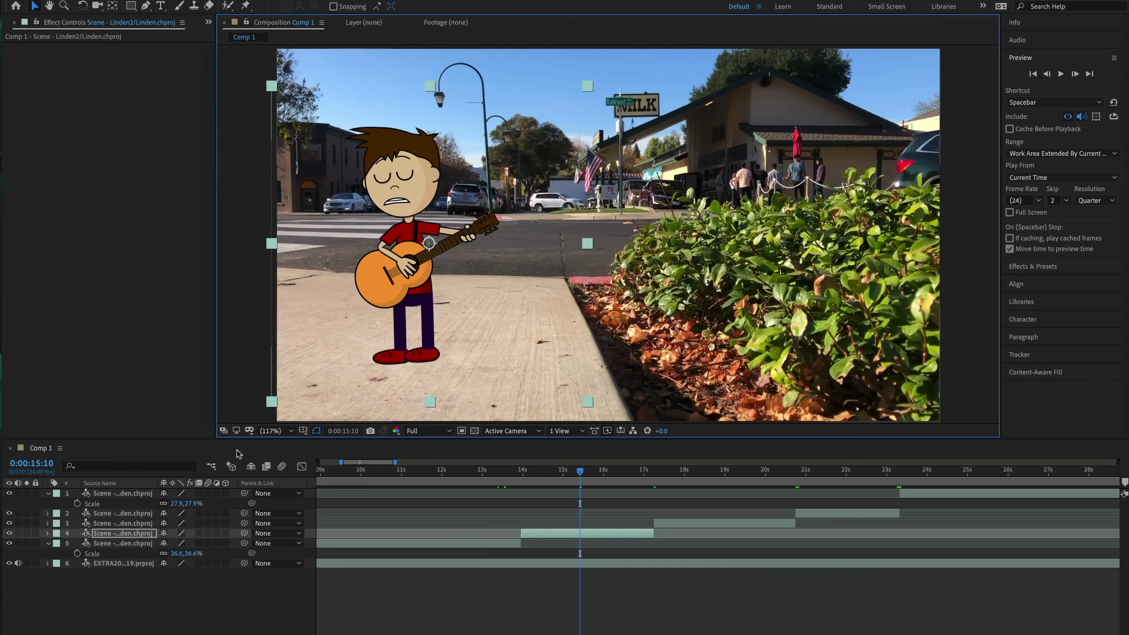
click(148, 533)
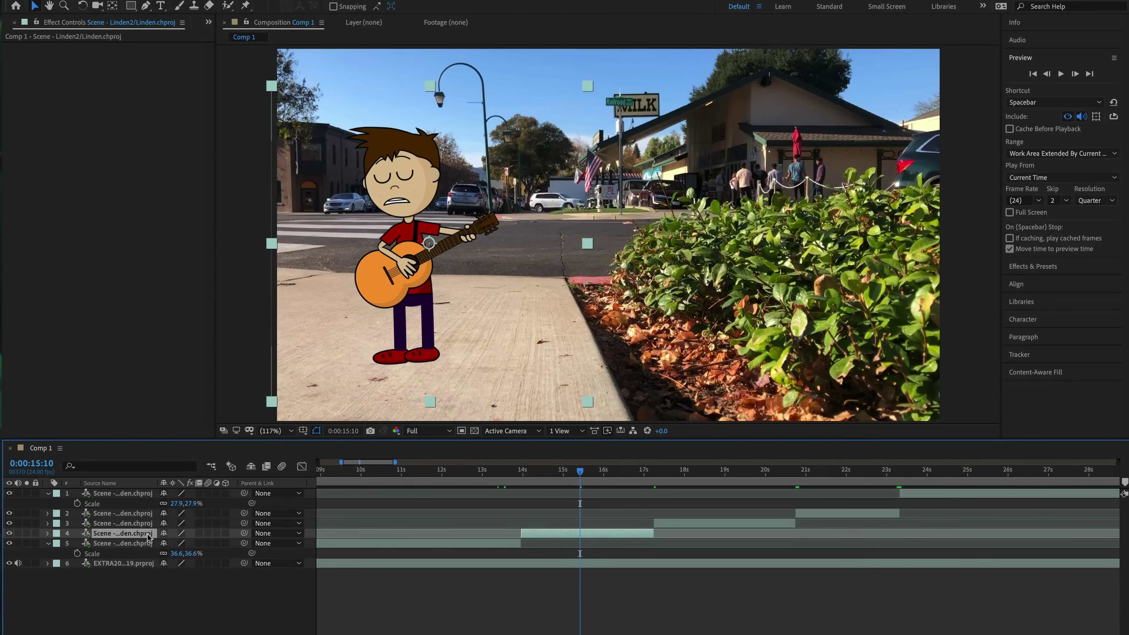
- Duplicate the puppet, lay the copy flat on the sidewalk rotated 97°, and pin-bend its head
key(ctrl+d)
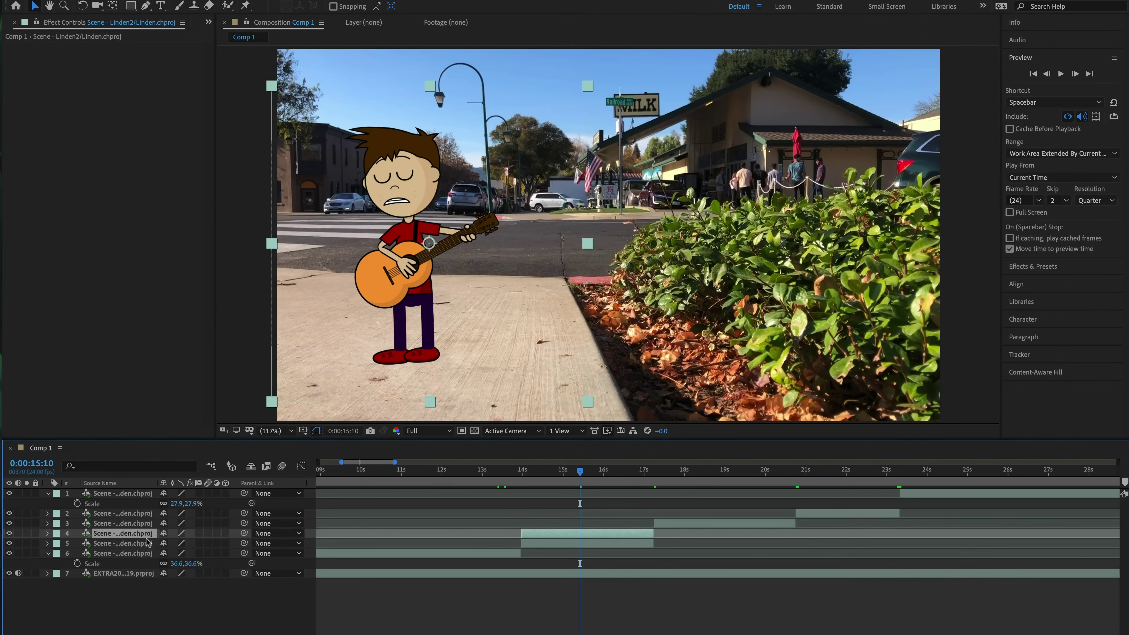
click(146, 543)
drag(428, 85, 599, 378)
key(r)
key(r)
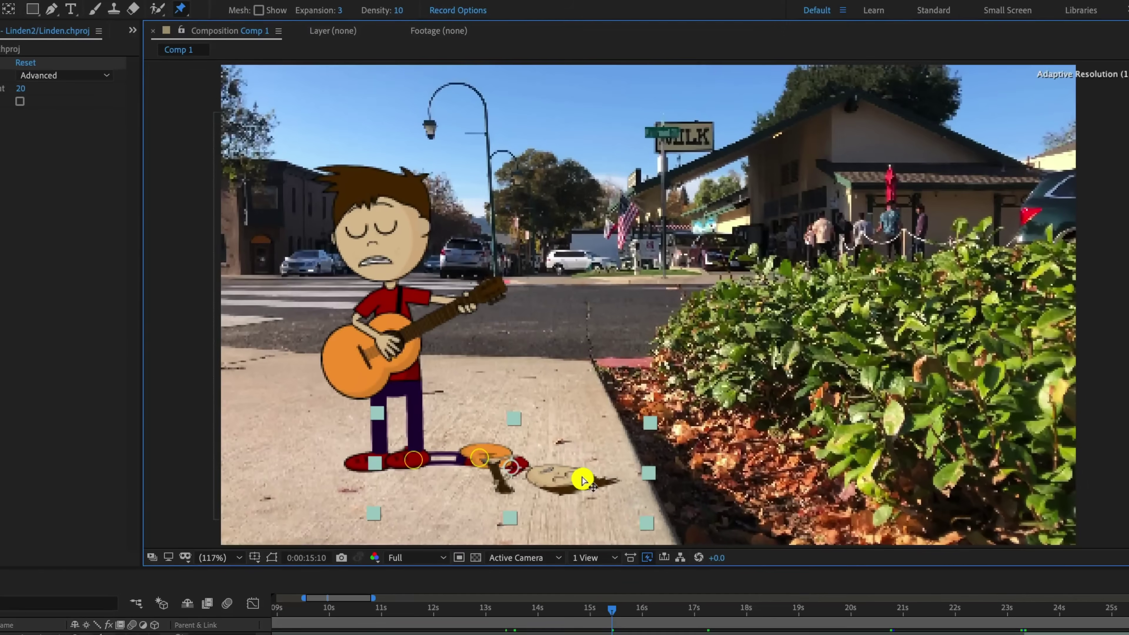
key(ctrl+p)
mouse_move(584, 448)
mouse_down()
mouse_move(572, 430)
mouse_move(575, 484)
mouse_move(577, 465)
mouse_up()
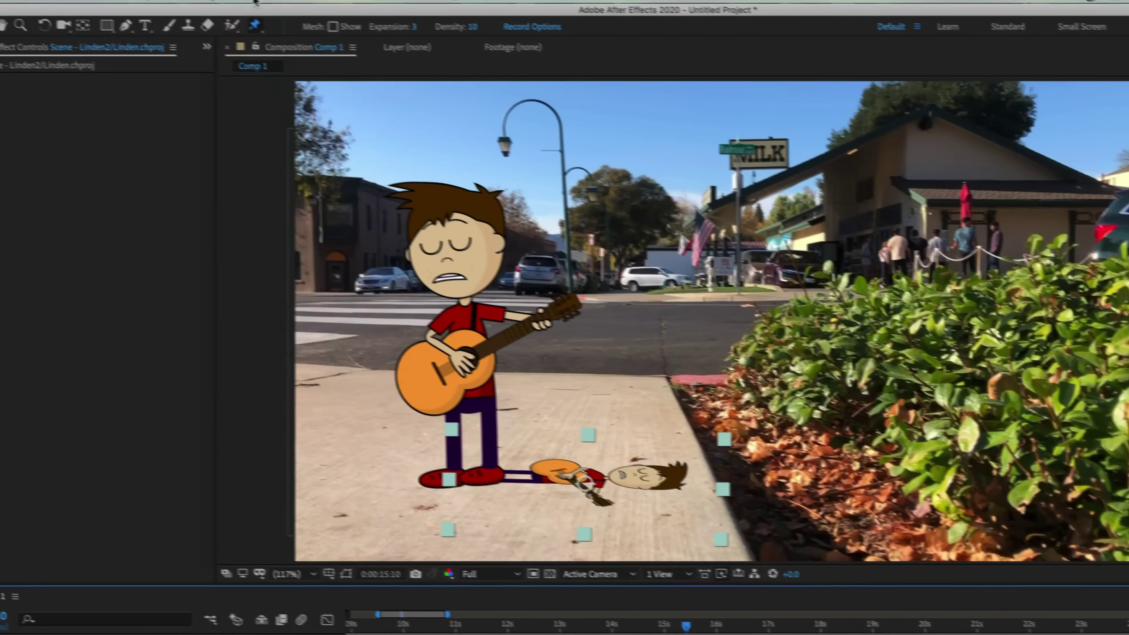
click(267, 7)
- Black out the lying copy with Curves and drop its opacity to 24%
mouse_move(391, 162)
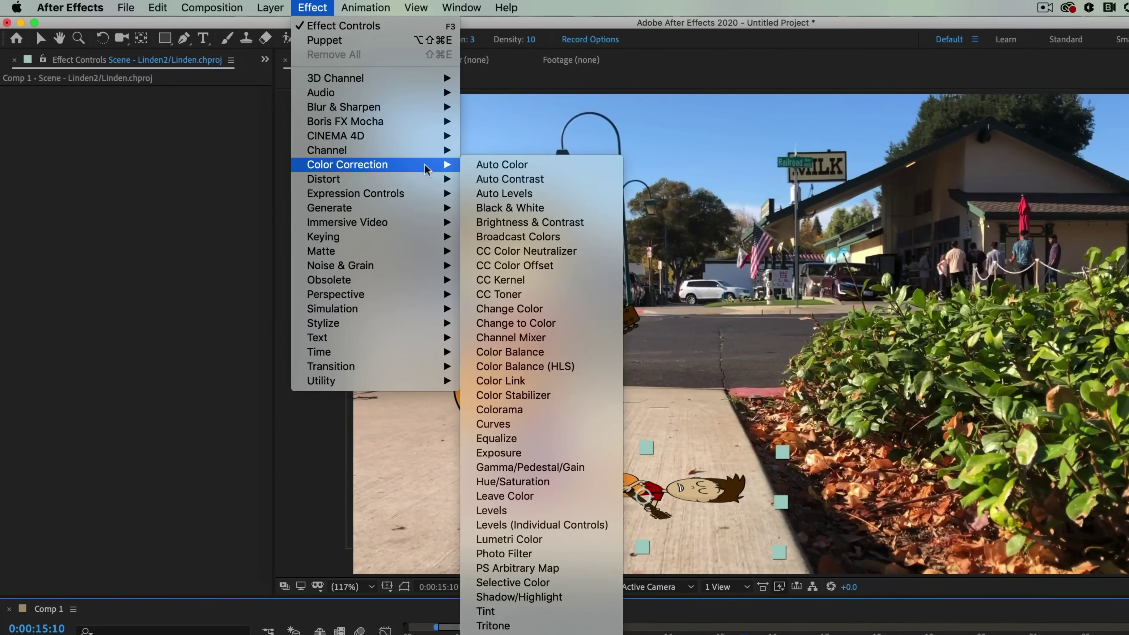
click(558, 425)
drag(214, 158, 249, 352)
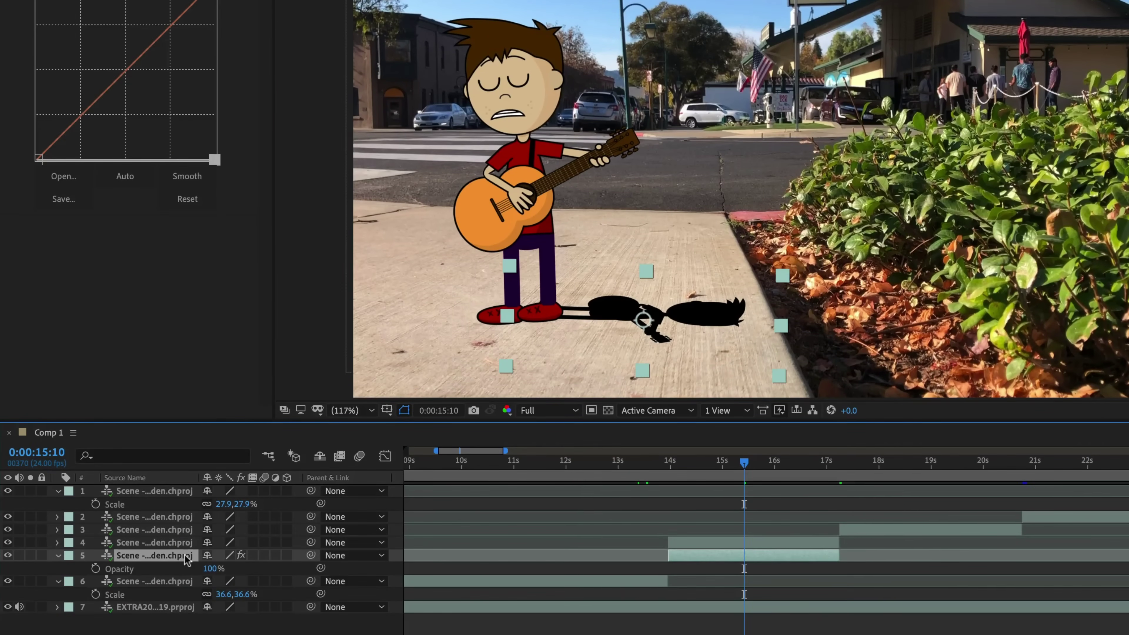
drag(216, 569, 161, 568)
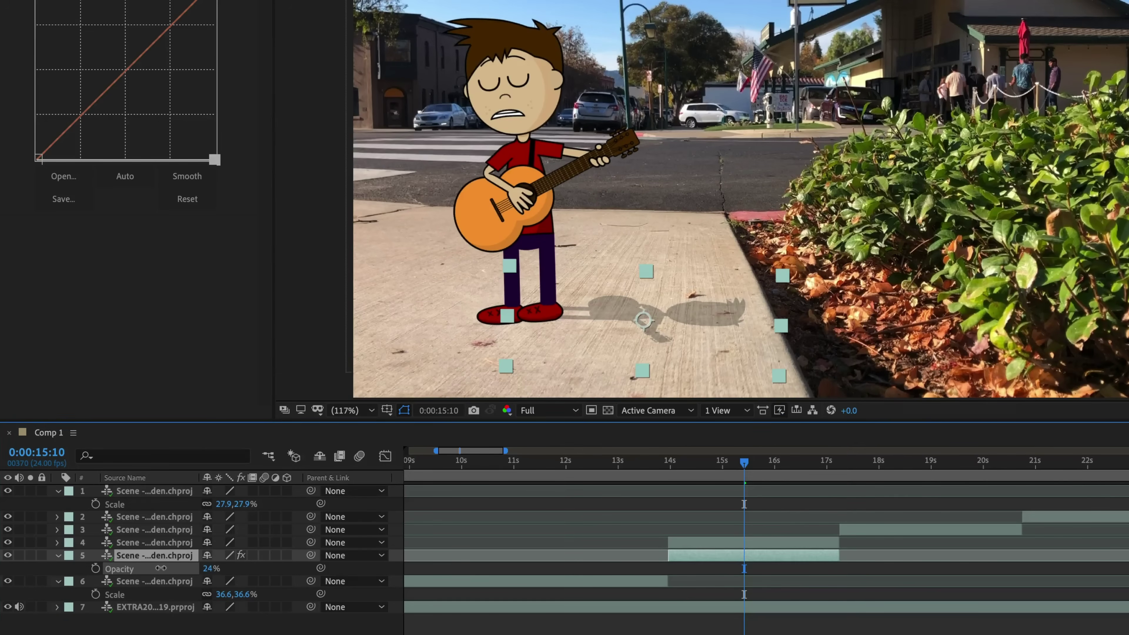
- Add a Fast Box Blur with radius 13.0 to soften the shadow
click(313, 8)
mouse_move(440, 107)
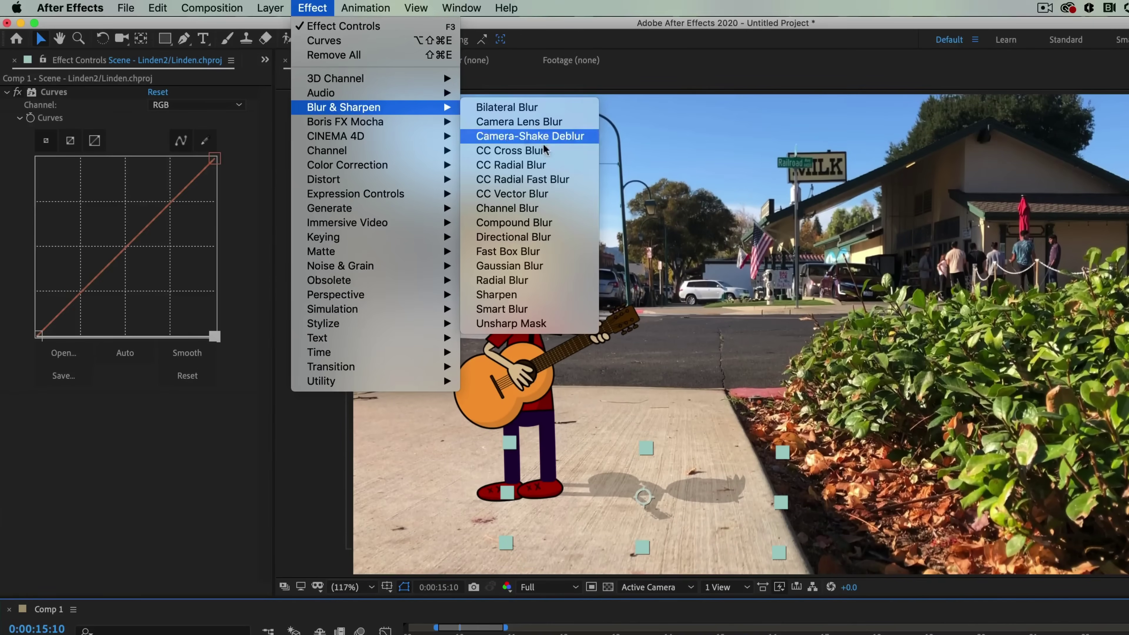
click(571, 251)
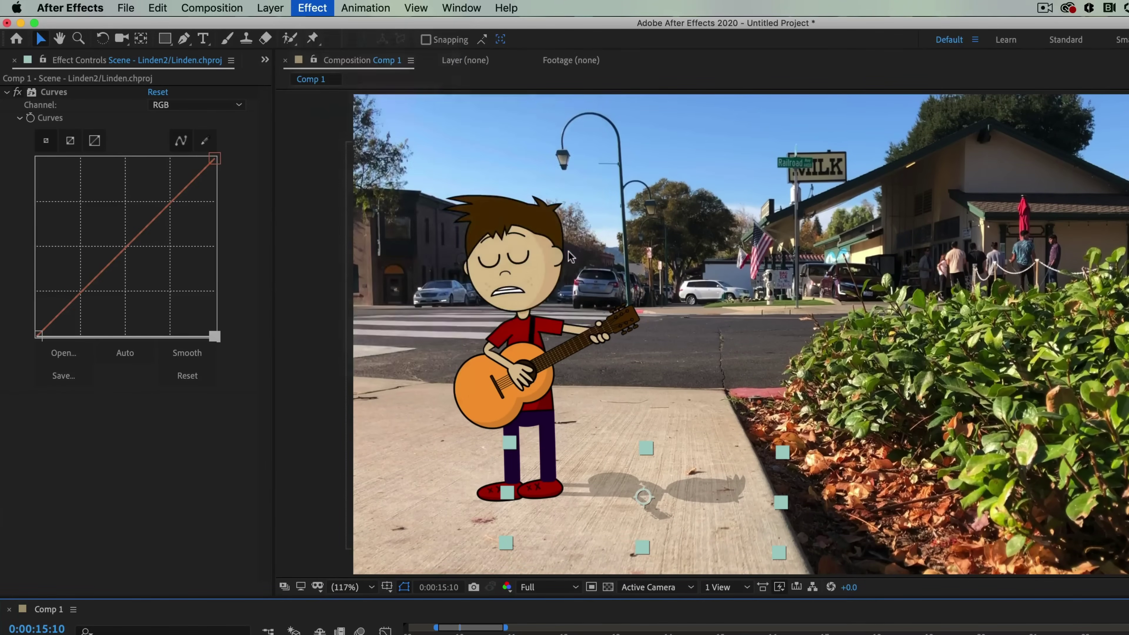
drag(156, 414, 162, 418)
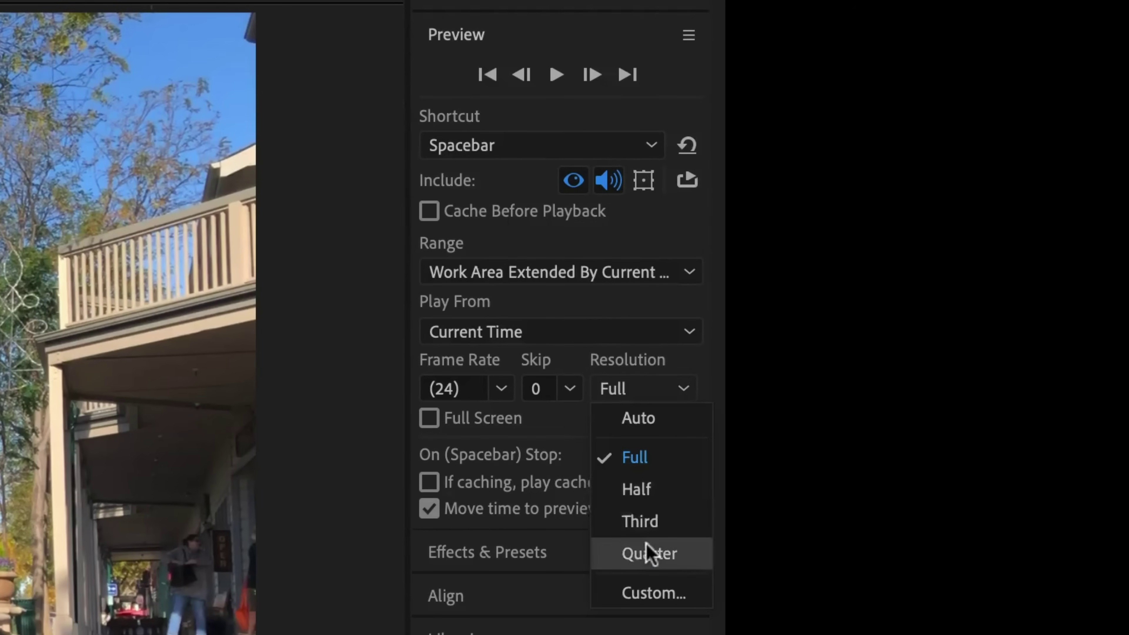
- Set previews to Quarter resolution with Skip 2 and play the composition
click(648, 550)
click(571, 389)
click(559, 485)
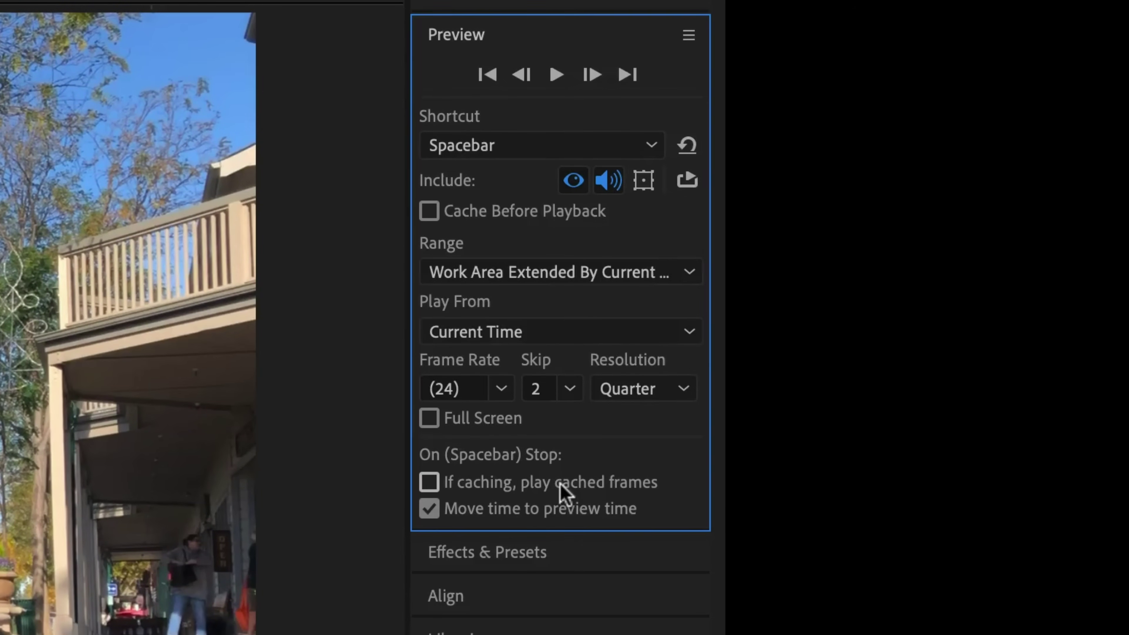
key(space)
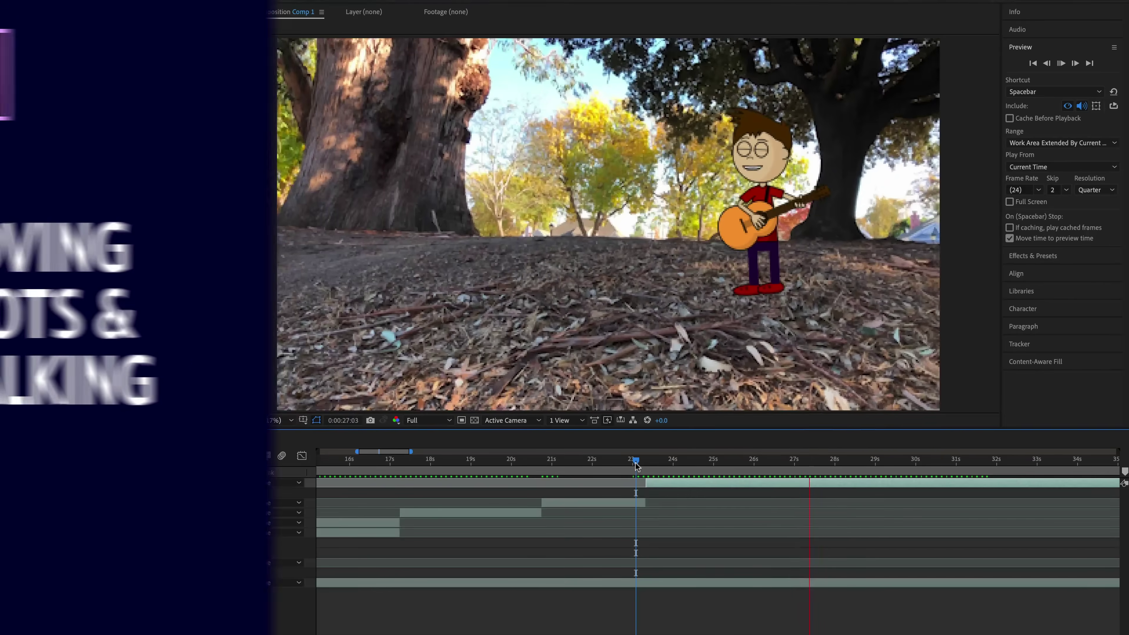
- Split the background footage layer at the rocky-scene change, 0:00:23:08
key(space)
click(644, 462)
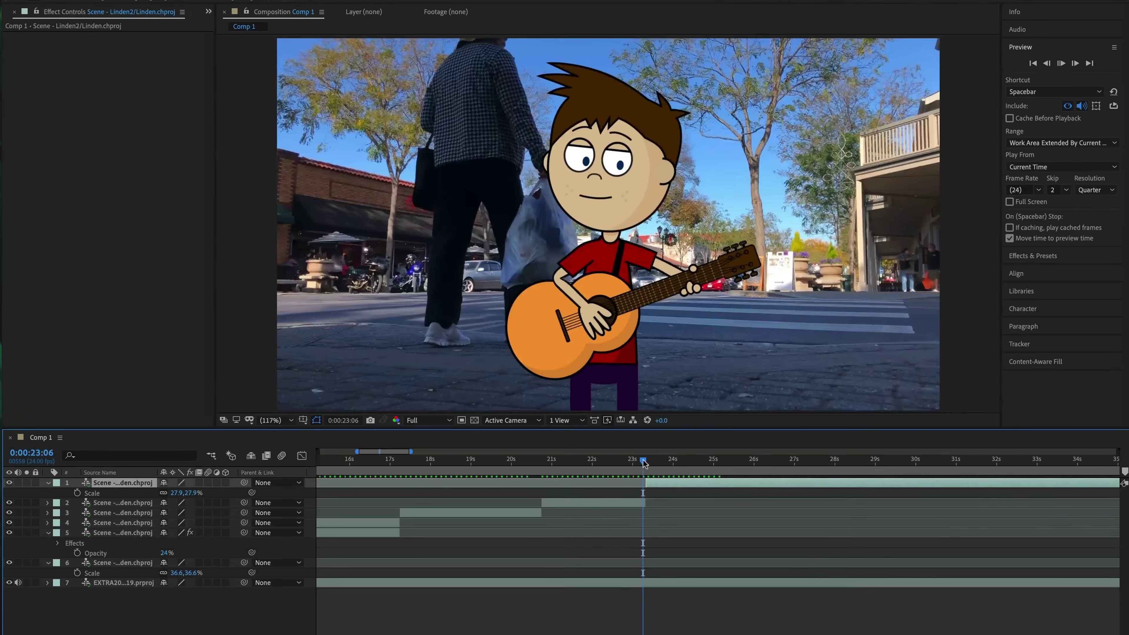
key(space)
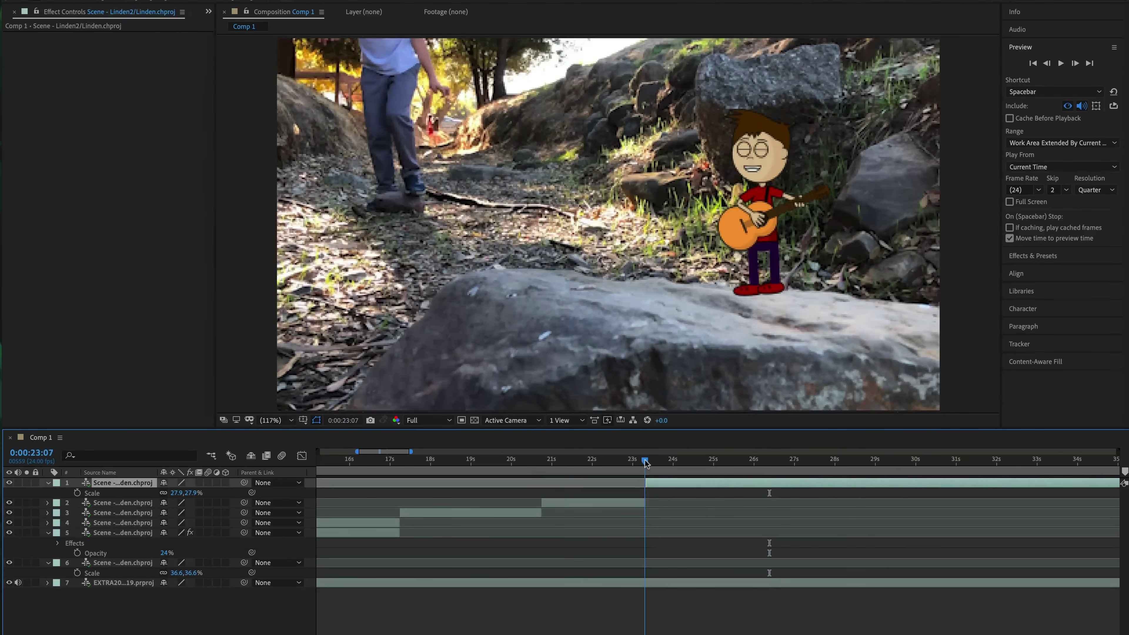
click(646, 463)
click(1074, 64)
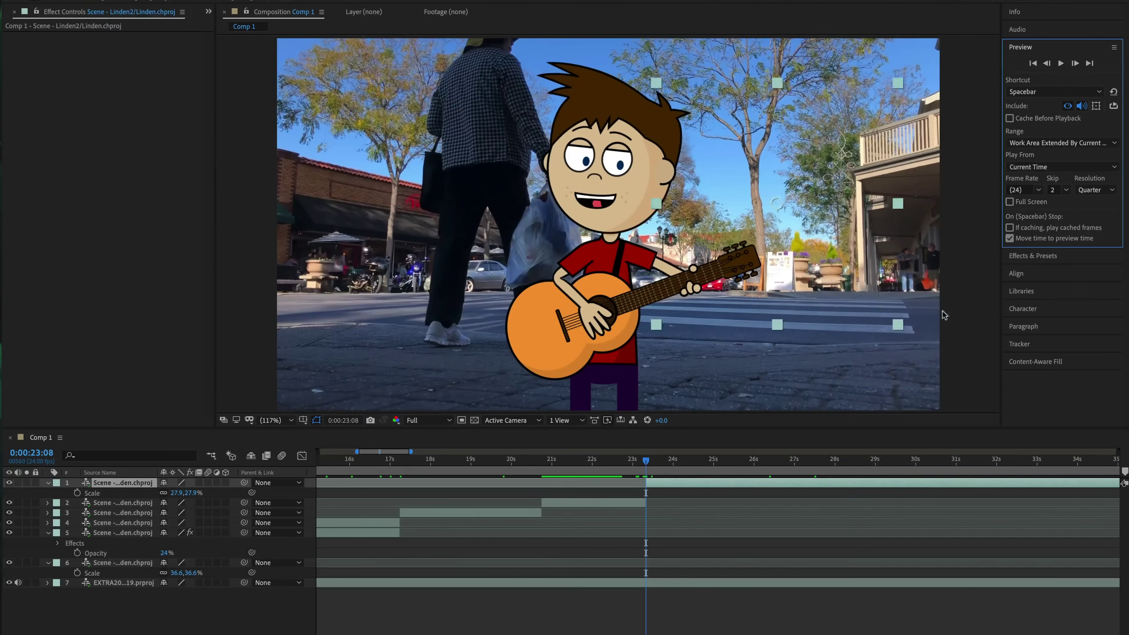
click(674, 585)
key(ctrl+shift+d)
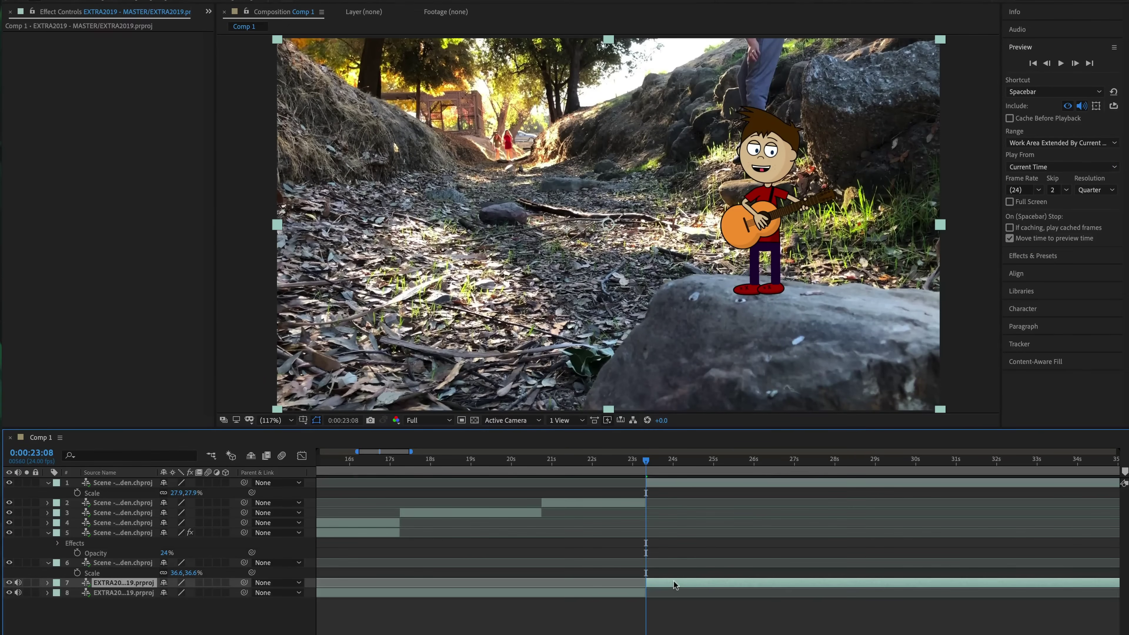
- Split the footage again at the next scene change, 0:00:26:23
click(1060, 64)
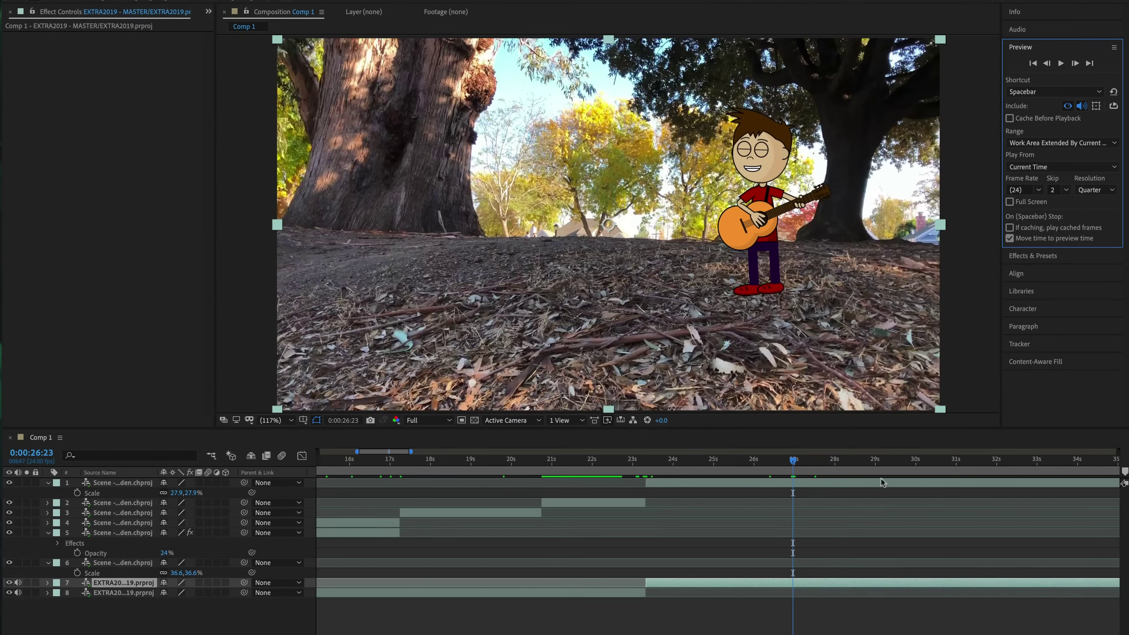
click(798, 585)
key(ctrl+shift+d)
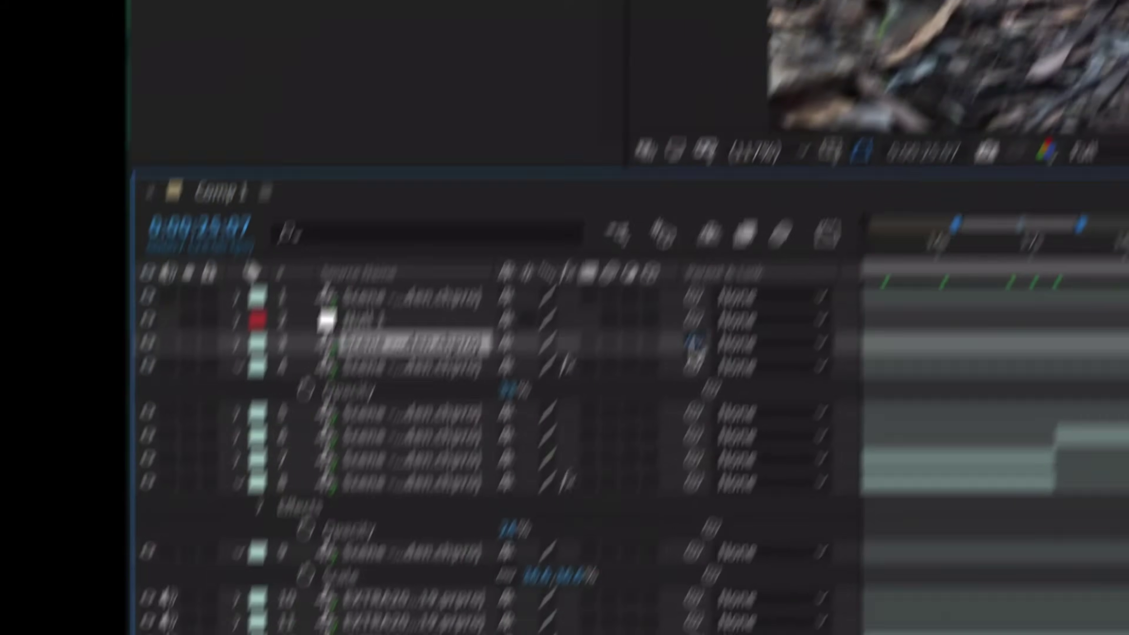
- Parent the puppet to Null 1 and the shadow to the puppet, then move the null
drag(745, 239, 433, 217)
click(461, 265)
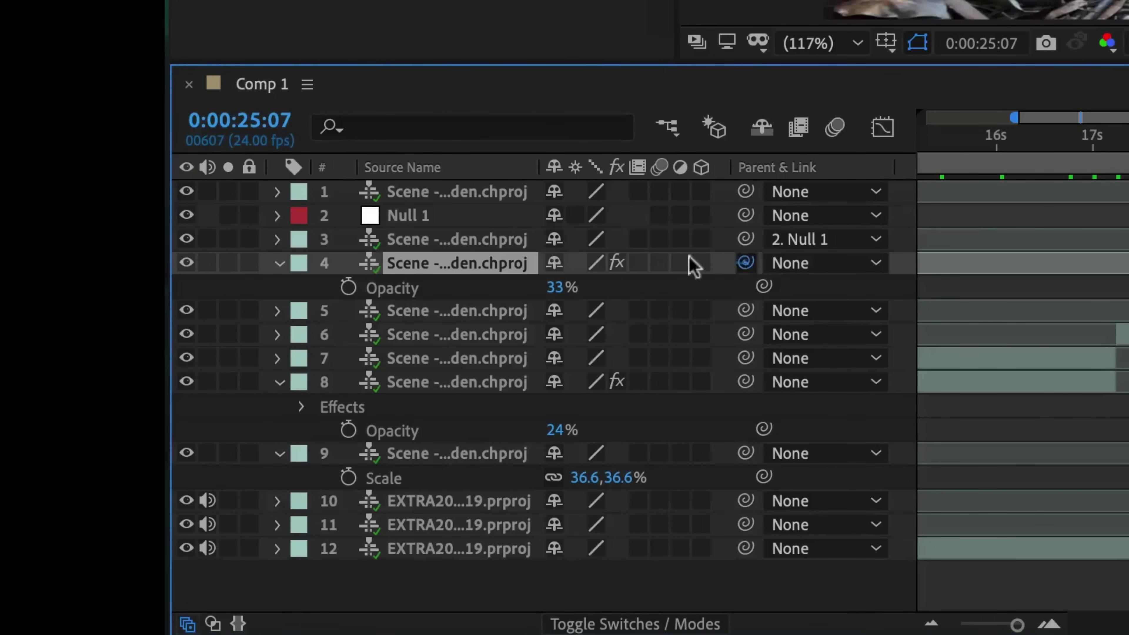
drag(745, 262, 482, 239)
click(413, 218)
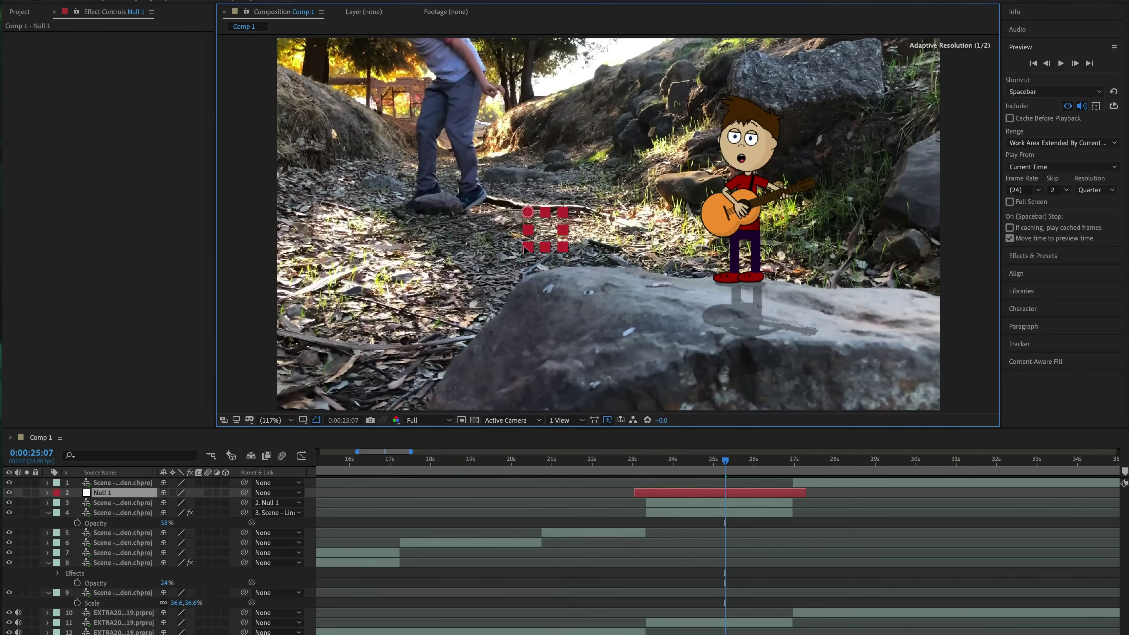
drag(524, 249, 657, 270)
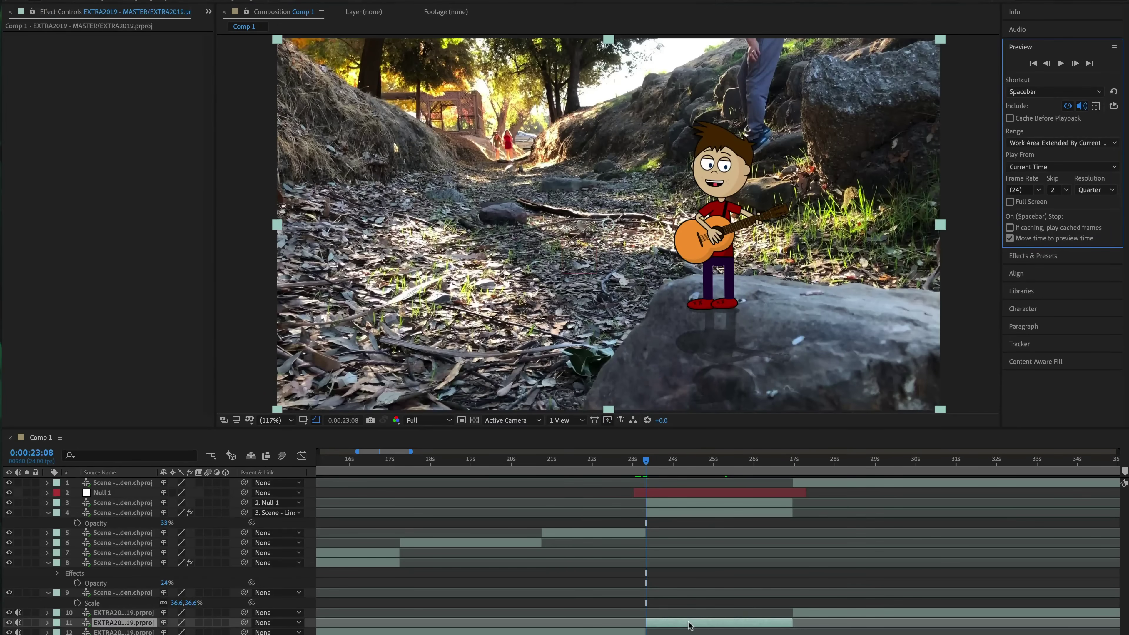
- Start a position-only motion track on the rock footage and center Track Point 1 on its dark spot
click(688, 625)
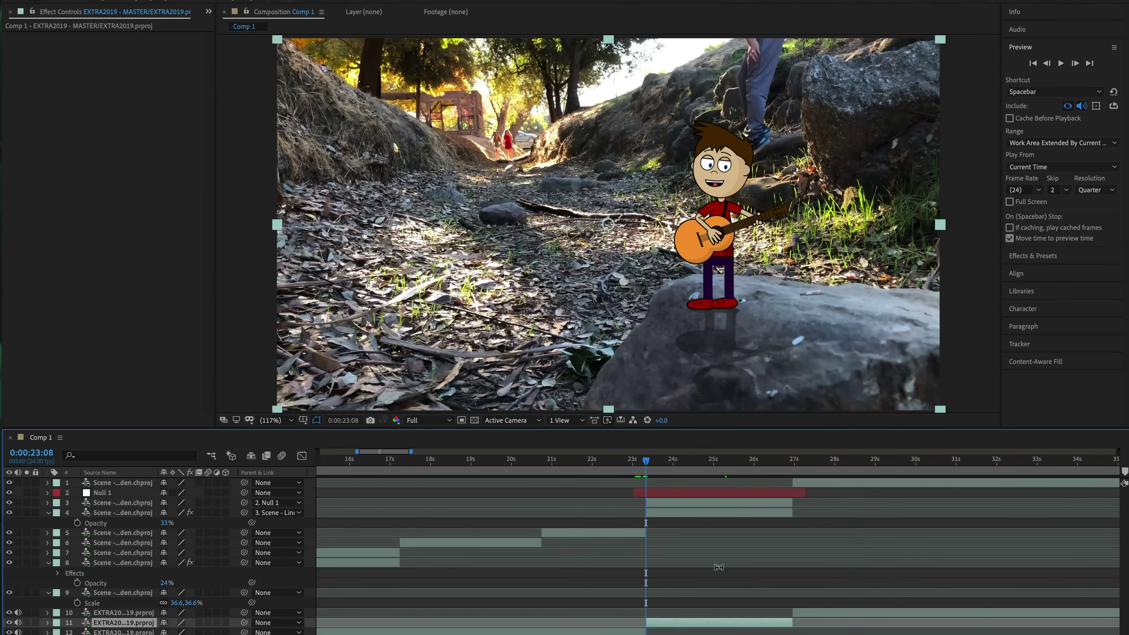
click(1020, 342)
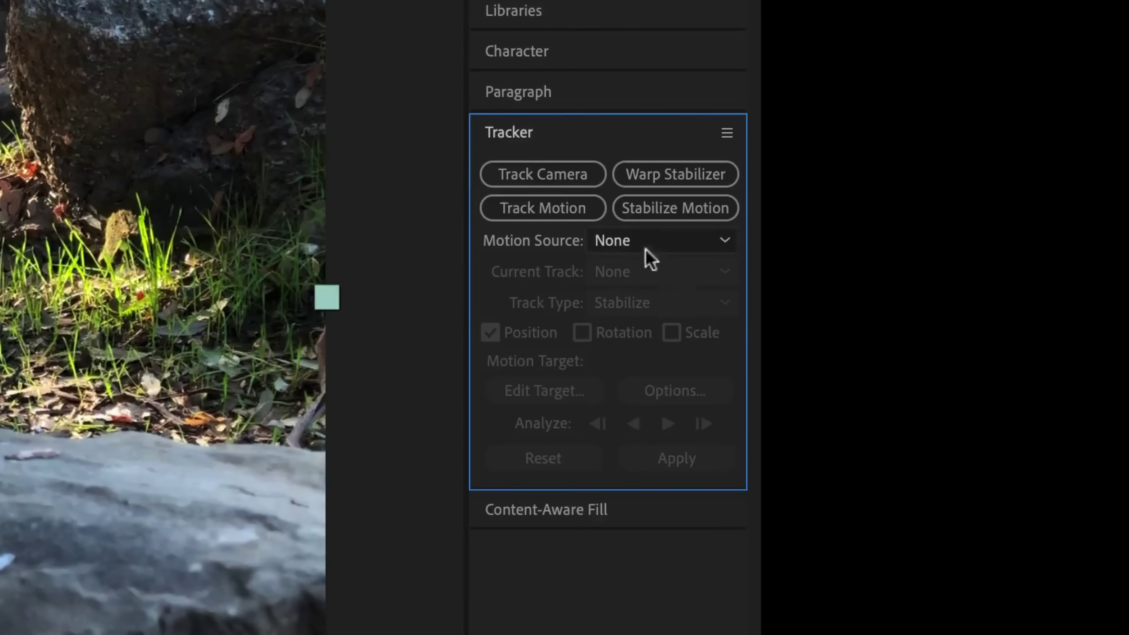
click(567, 209)
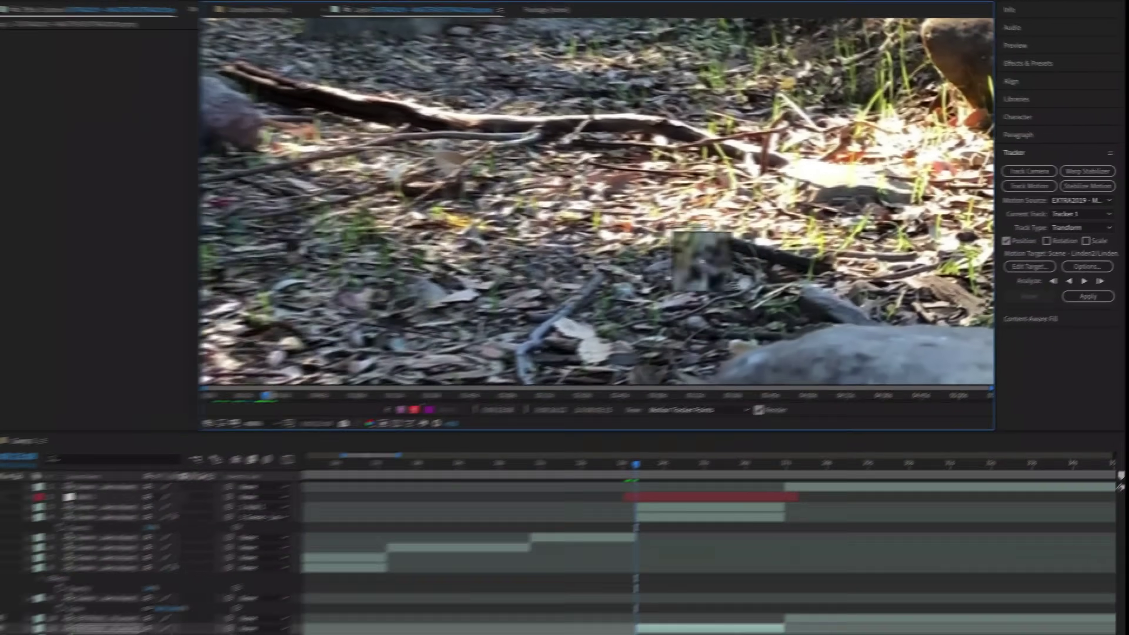
drag(703, 263, 814, 211)
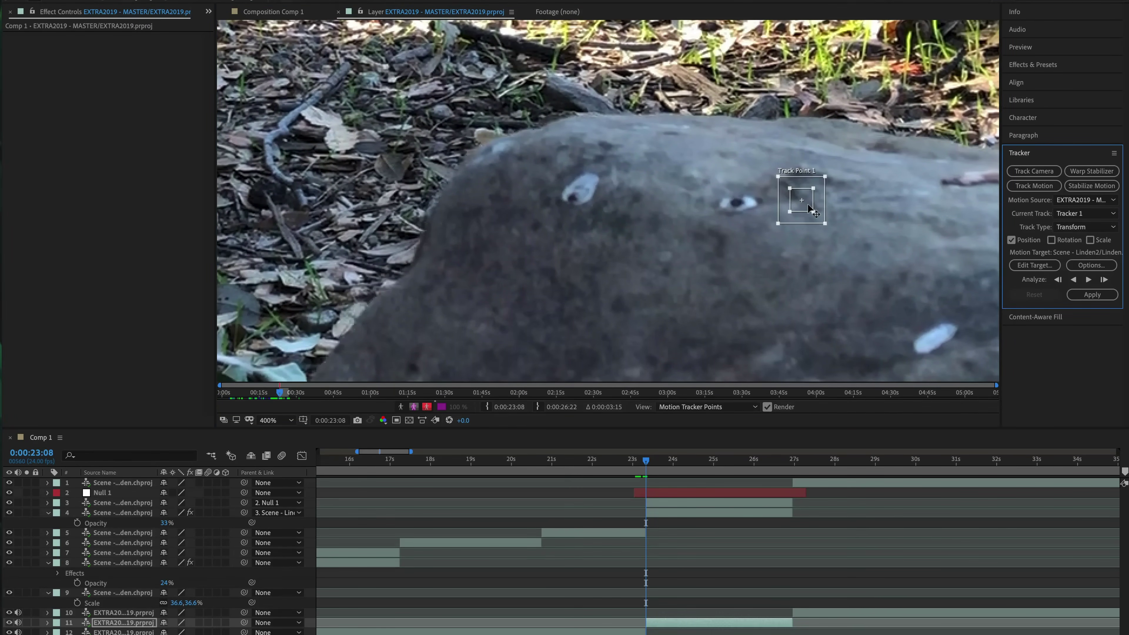
scroll(834, 224, down, 4)
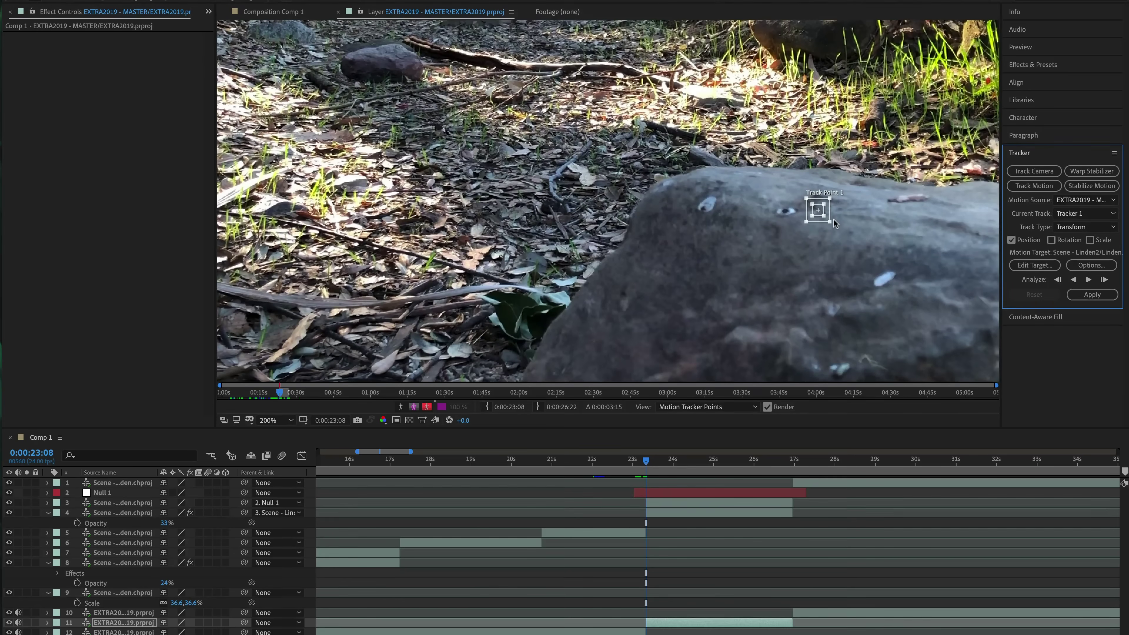
mouse_move(784, 279)
mouse_down()
mouse_move(788, 267)
mouse_move(819, 272)
mouse_move(801, 262)
mouse_move(828, 289)
mouse_move(493, 176)
mouse_move(653, 164)
mouse_move(493, 138)
mouse_move(667, 191)
mouse_move(775, 277)
mouse_up()
scroll(776, 277, up, 4)
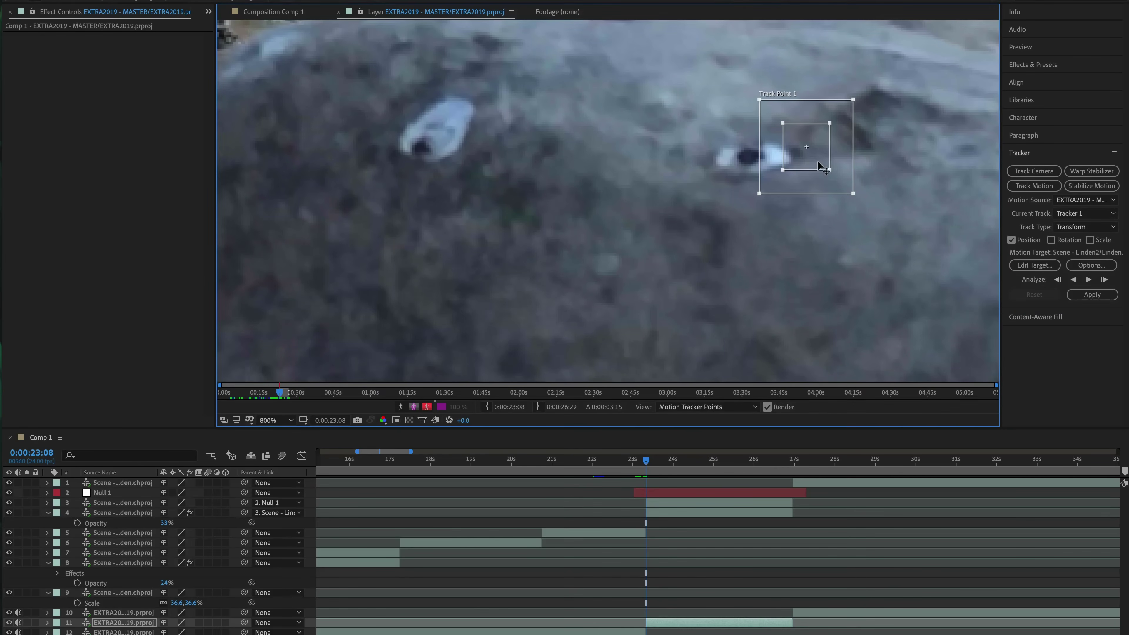
drag(819, 164, 778, 163)
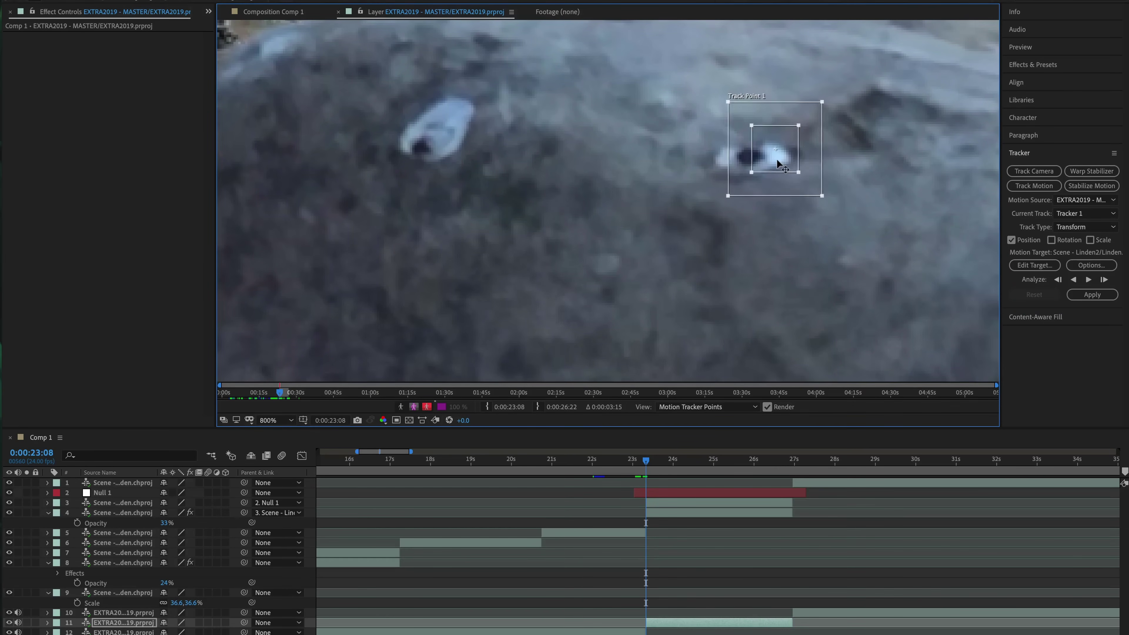
scroll(855, 189, down, 1)
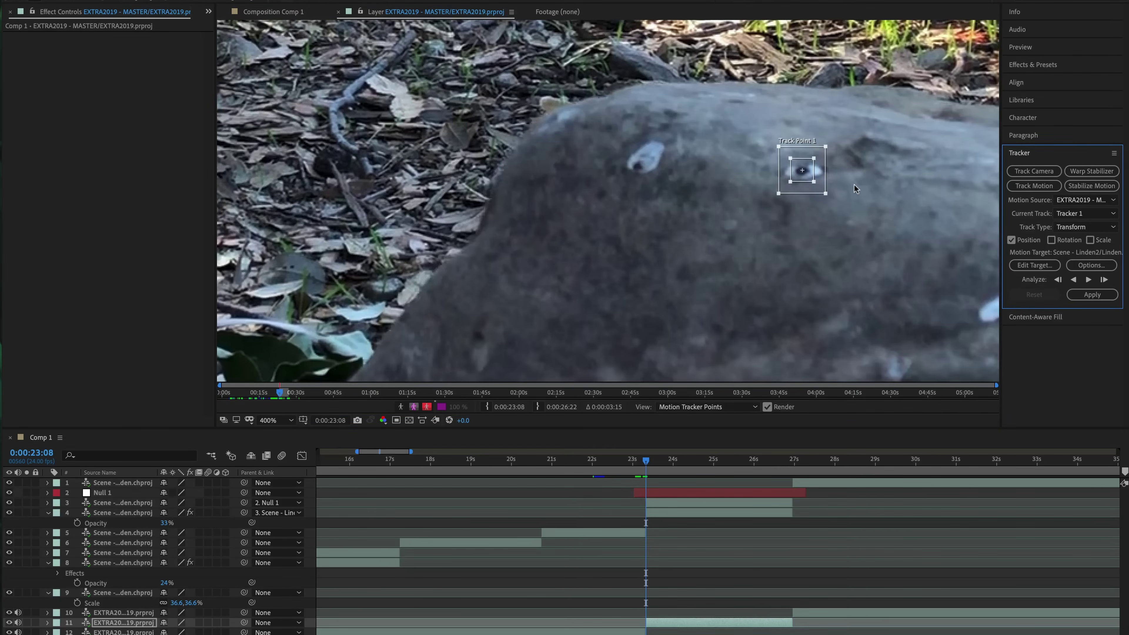
drag(864, 184, 788, 212)
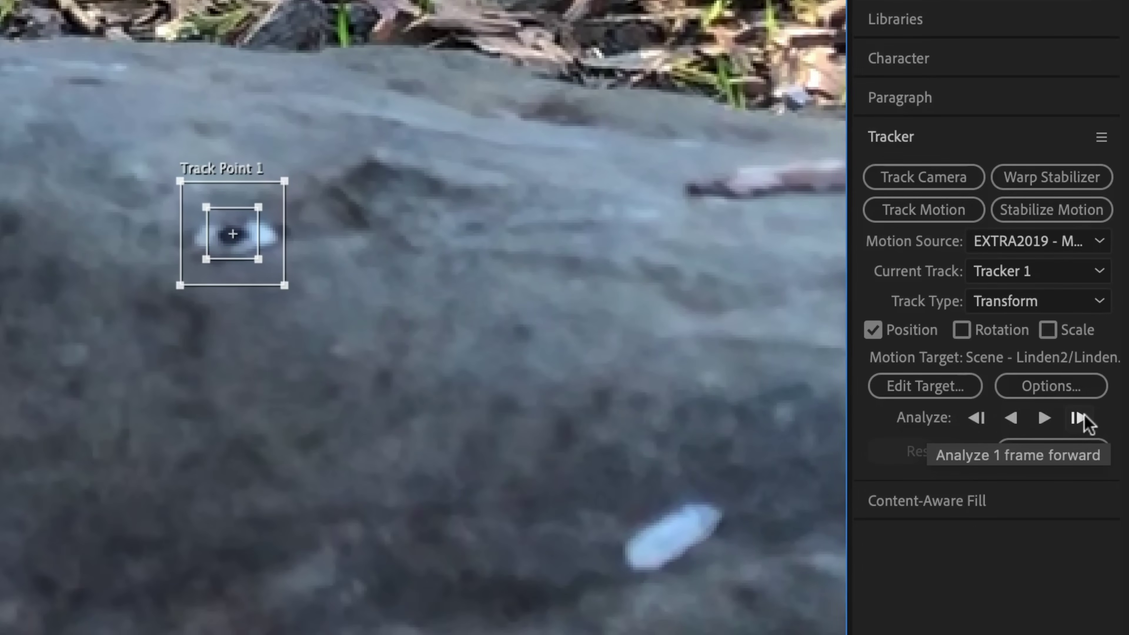
- Track Point 1 frame by frame, correct its drift back onto the spot, then analyze forward
click(1081, 418)
click(1081, 418)
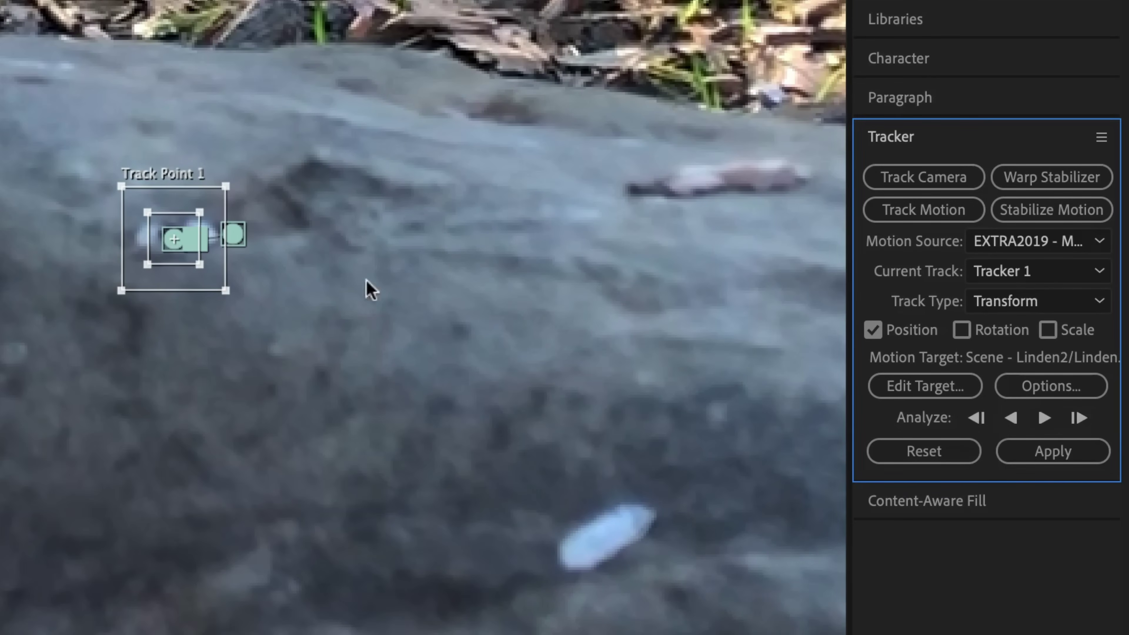
click(1079, 417)
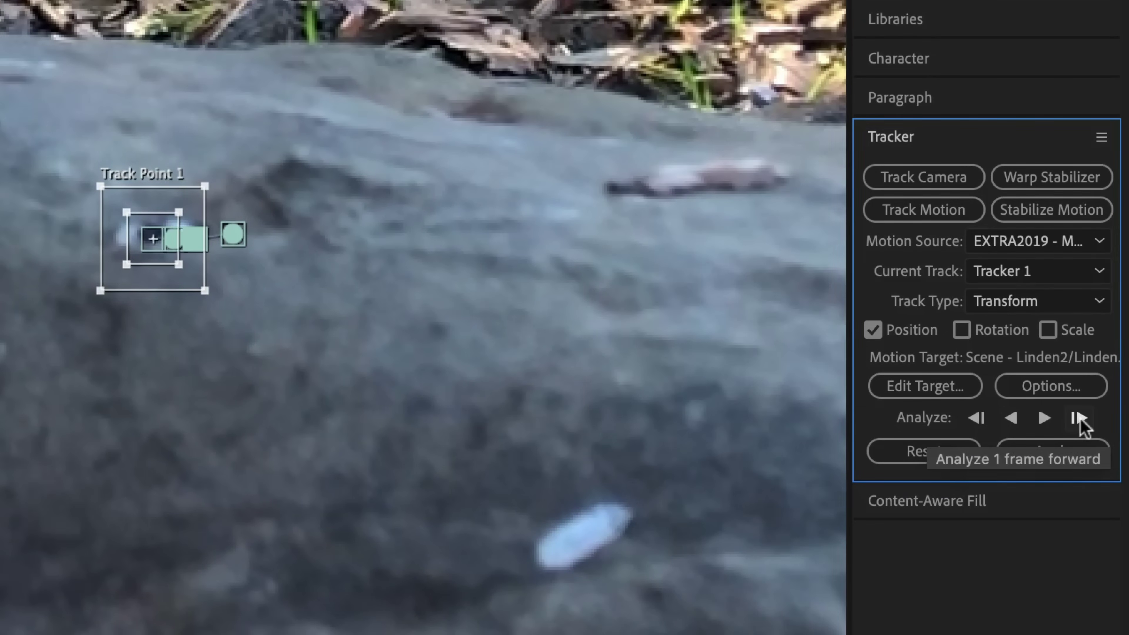
click(1079, 417)
click(1079, 418)
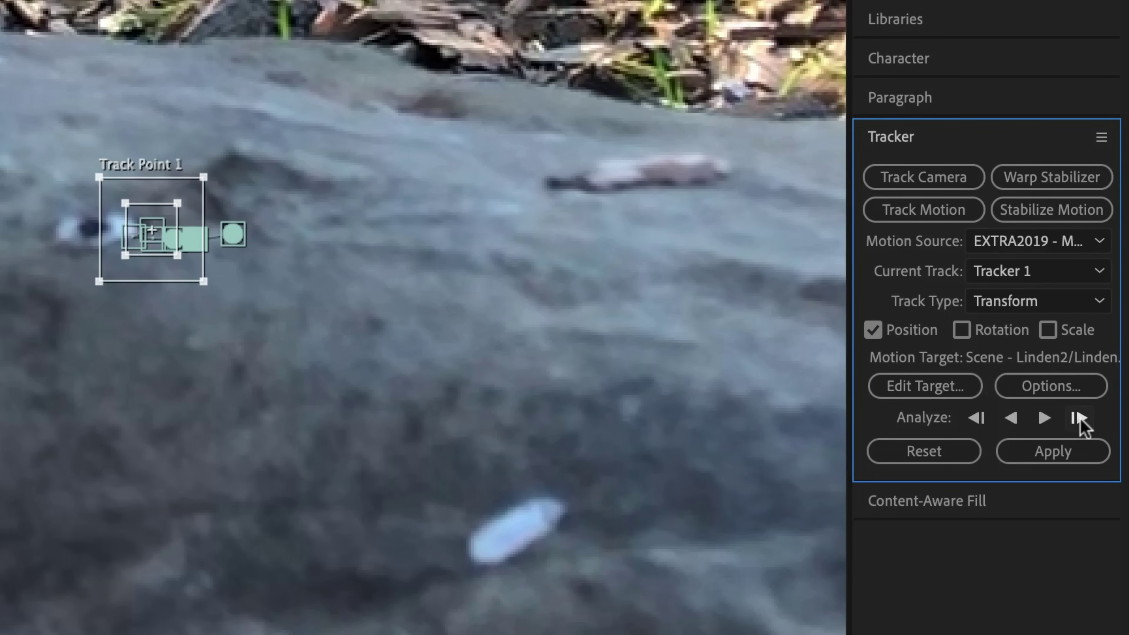
drag(147, 221, 114, 224)
click(1079, 418)
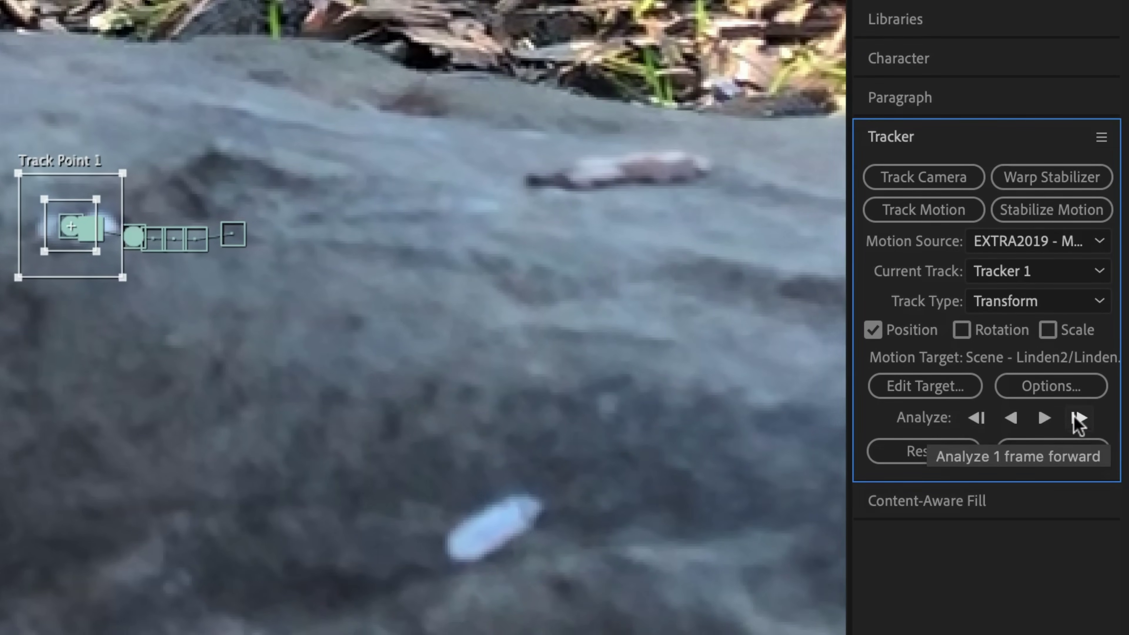
click(1078, 418)
click(1044, 417)
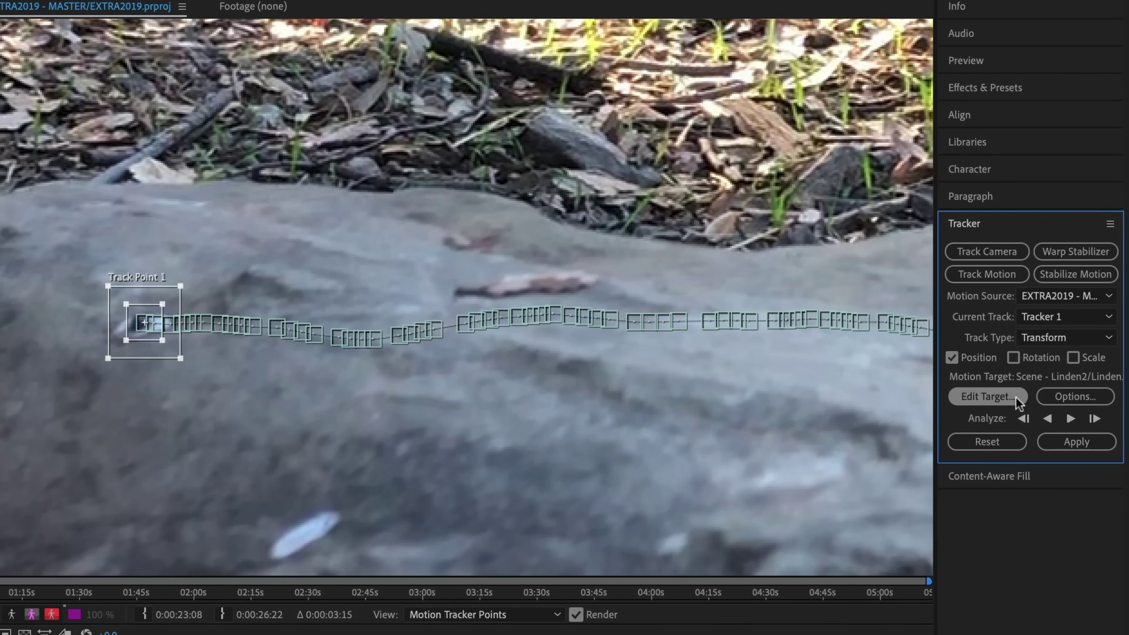
- Set Null 1 as the motion target and apply Tracker 1's X and Y motion to it
click(1017, 400)
click(559, 447)
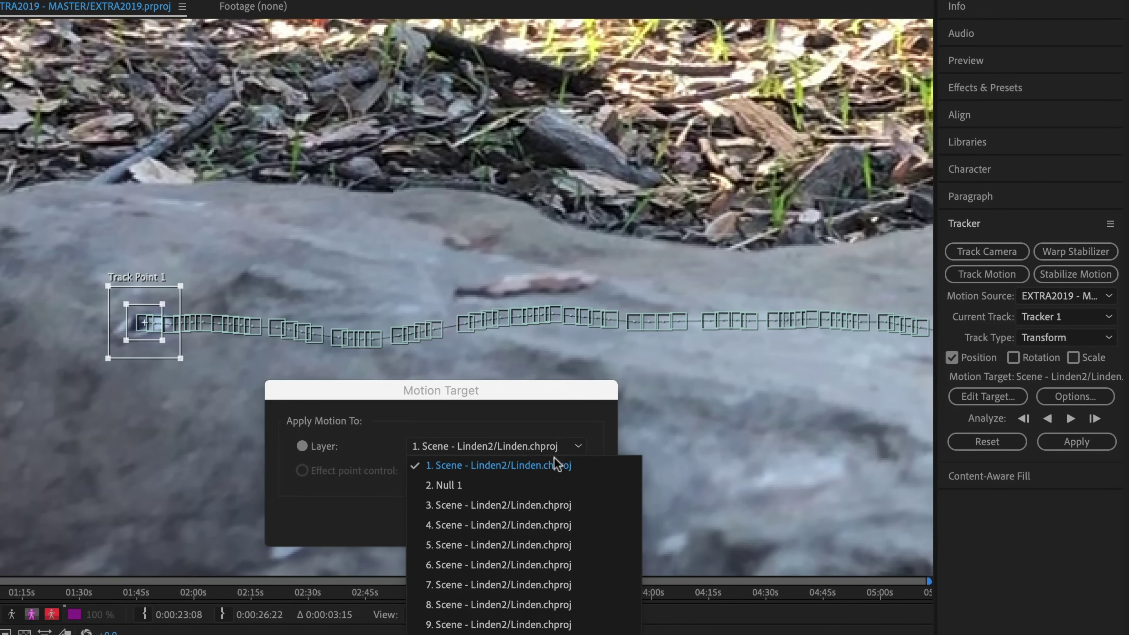
click(556, 485)
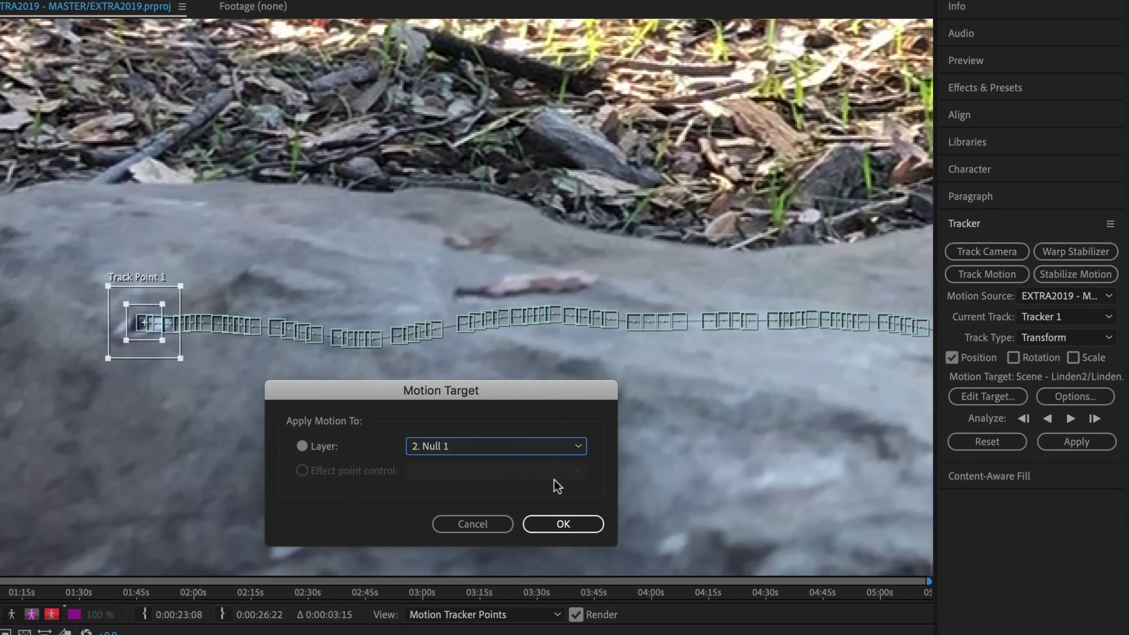
click(562, 524)
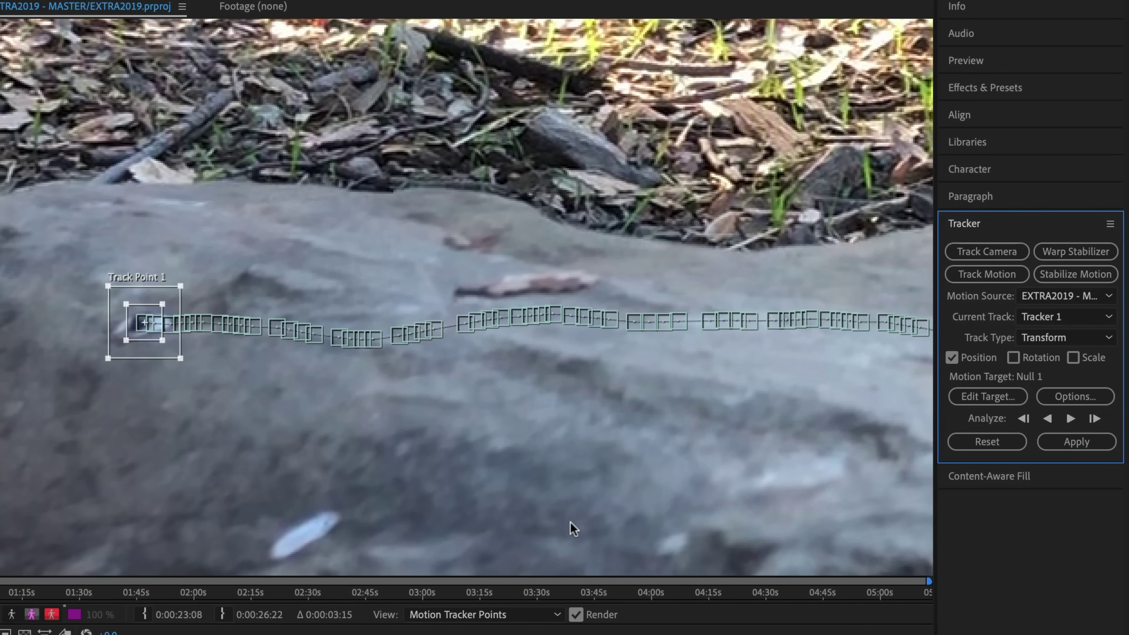
click(1085, 441)
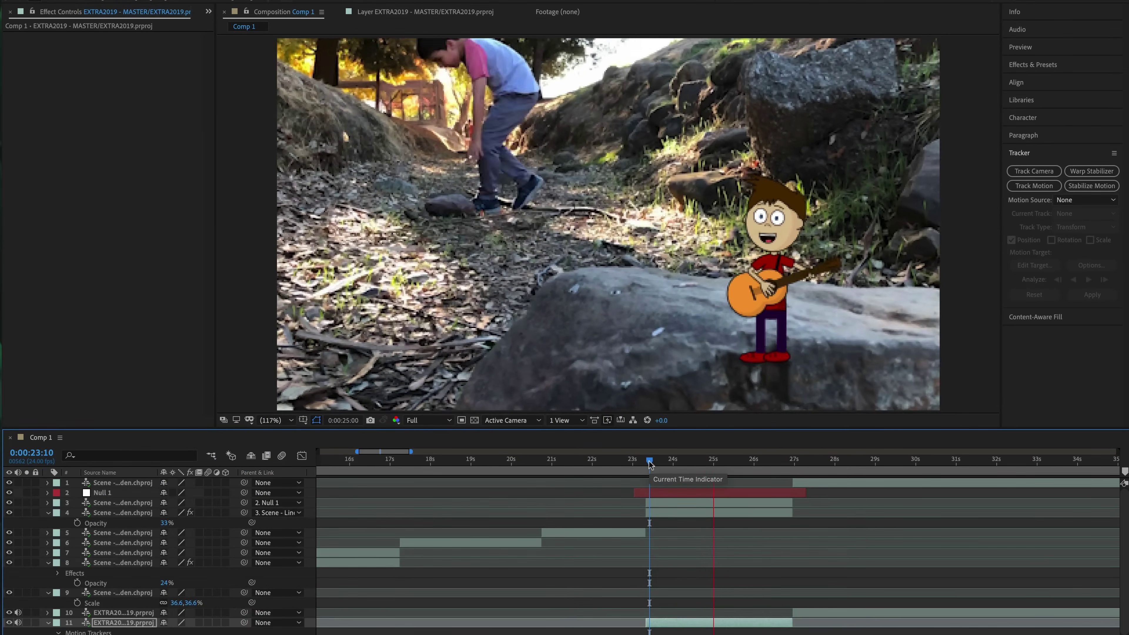
- Preview the tracked composition from 0:00:23:06 with the character on the rock, then select Null 1
click(742, 506)
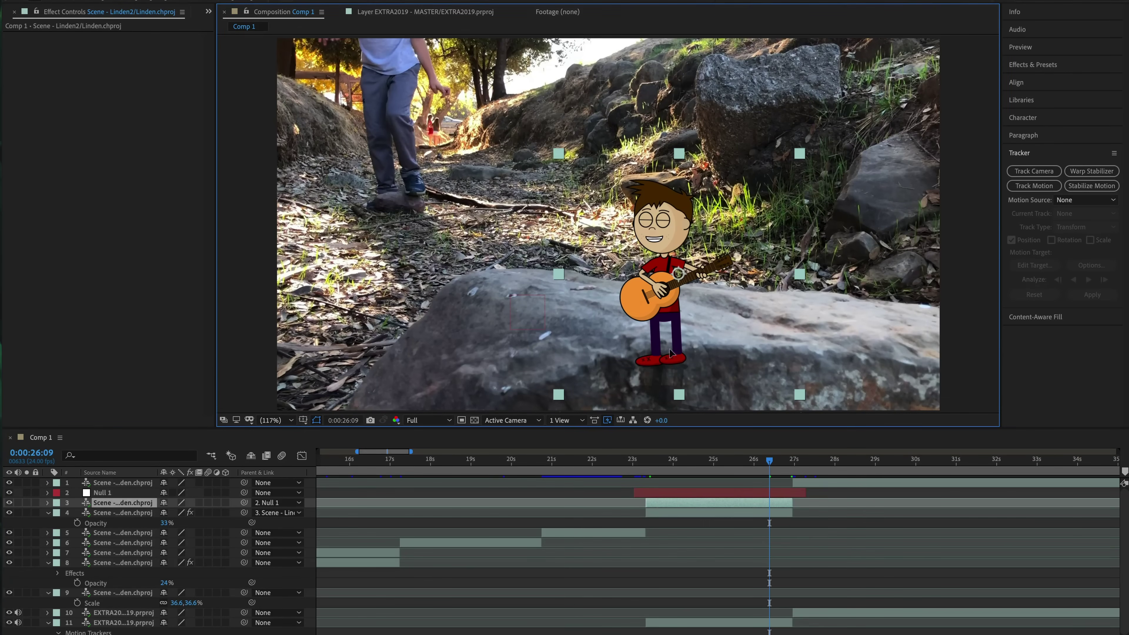
click(644, 460)
key(space)
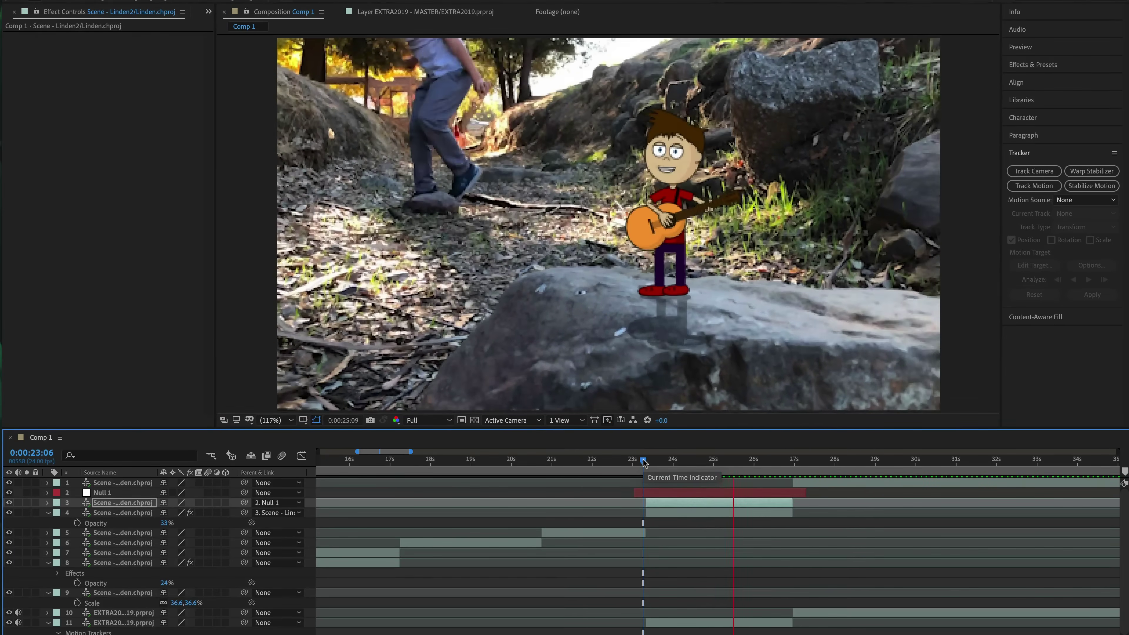
click(696, 493)
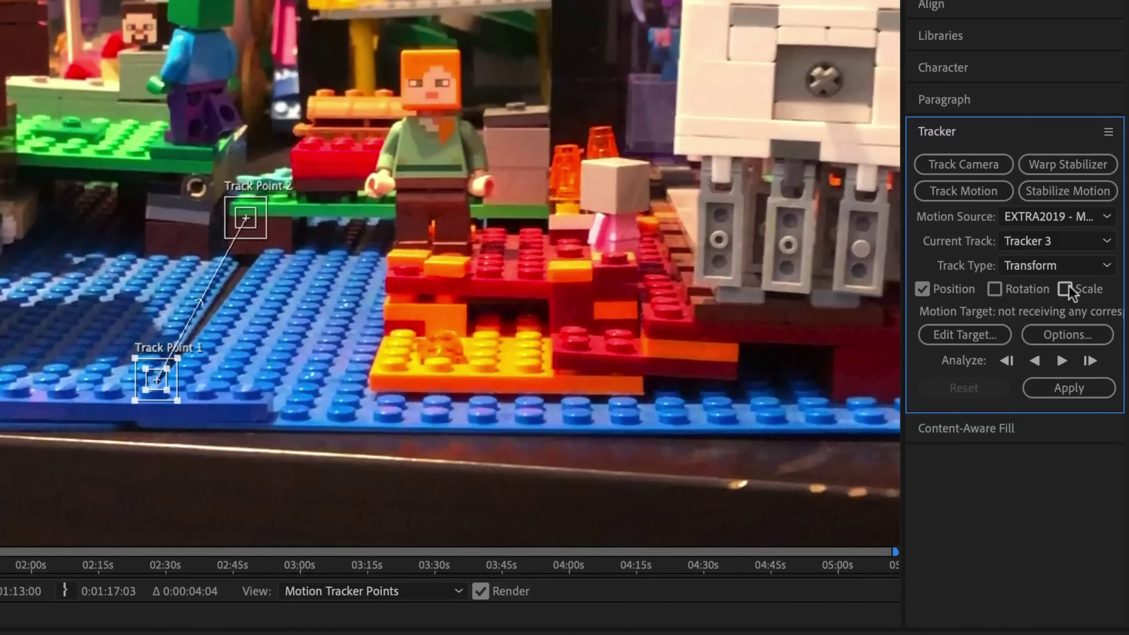
- Place both track points on the orange bricks and analyze the position-and-scale track forward
drag(252, 214, 402, 328)
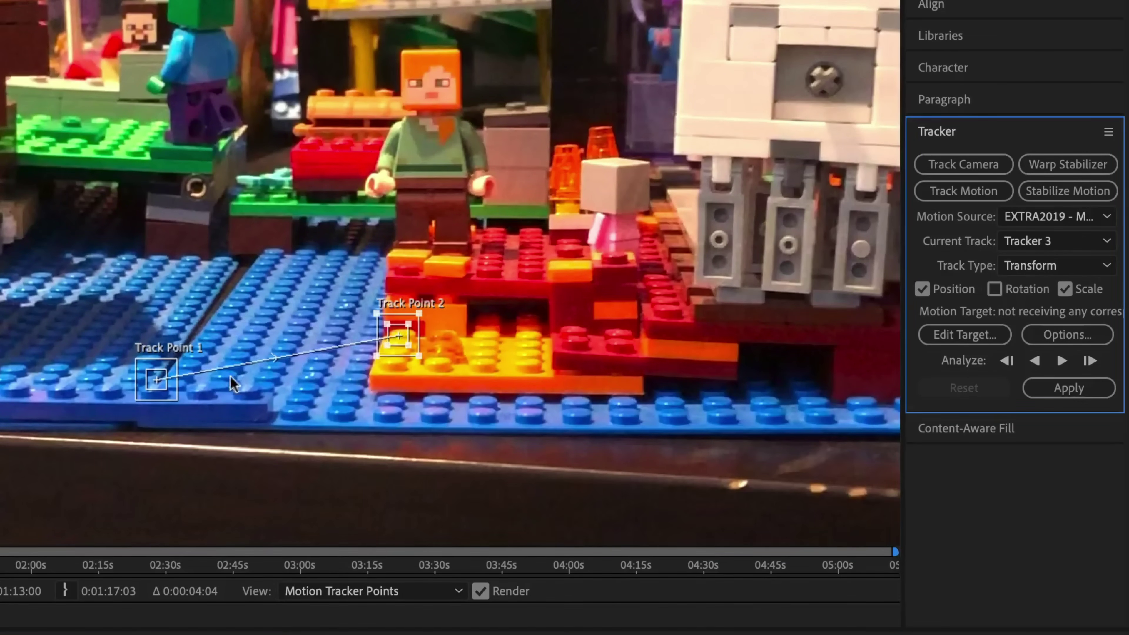
drag(144, 379, 295, 400)
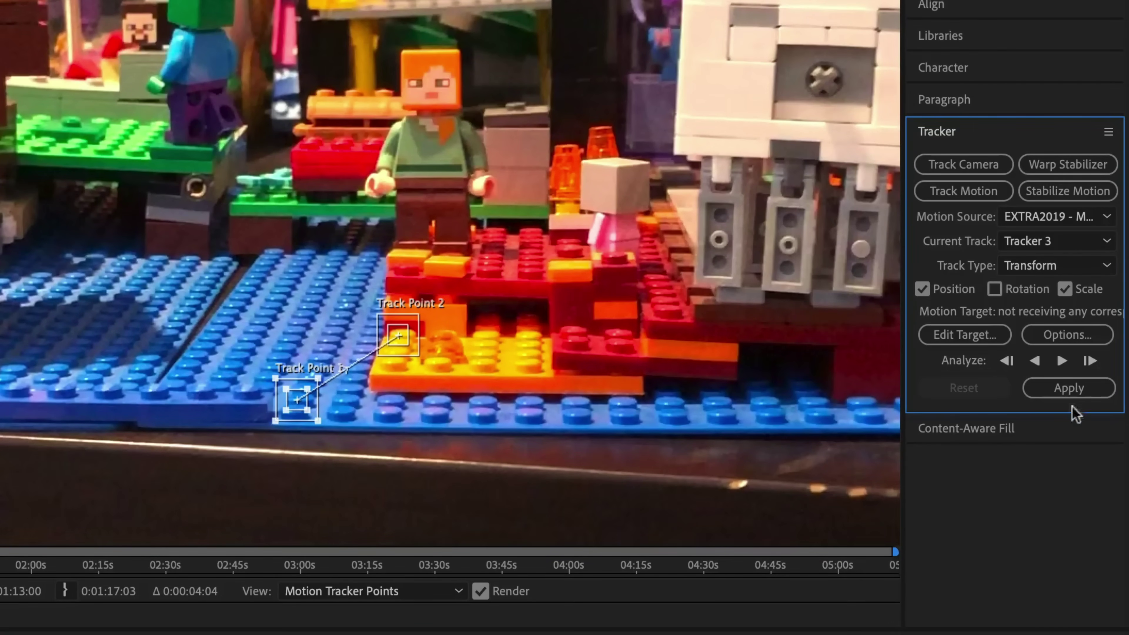
click(1095, 357)
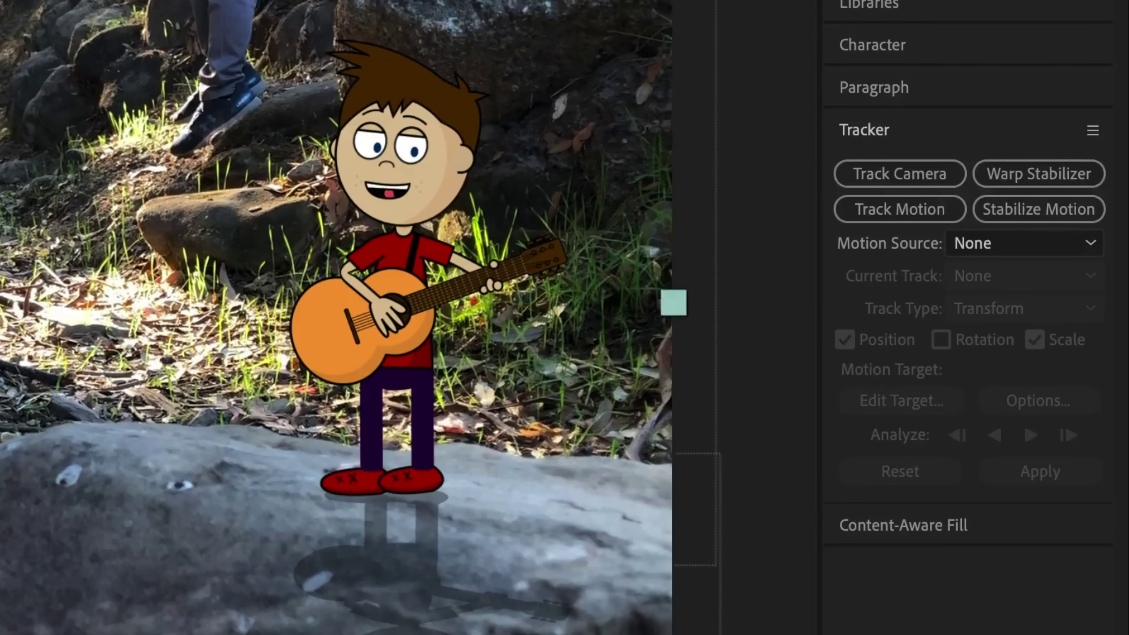
- Run a 3D camera track, create a Track Null and Tracker Camera from selected points, and scrub to check
click(901, 180)
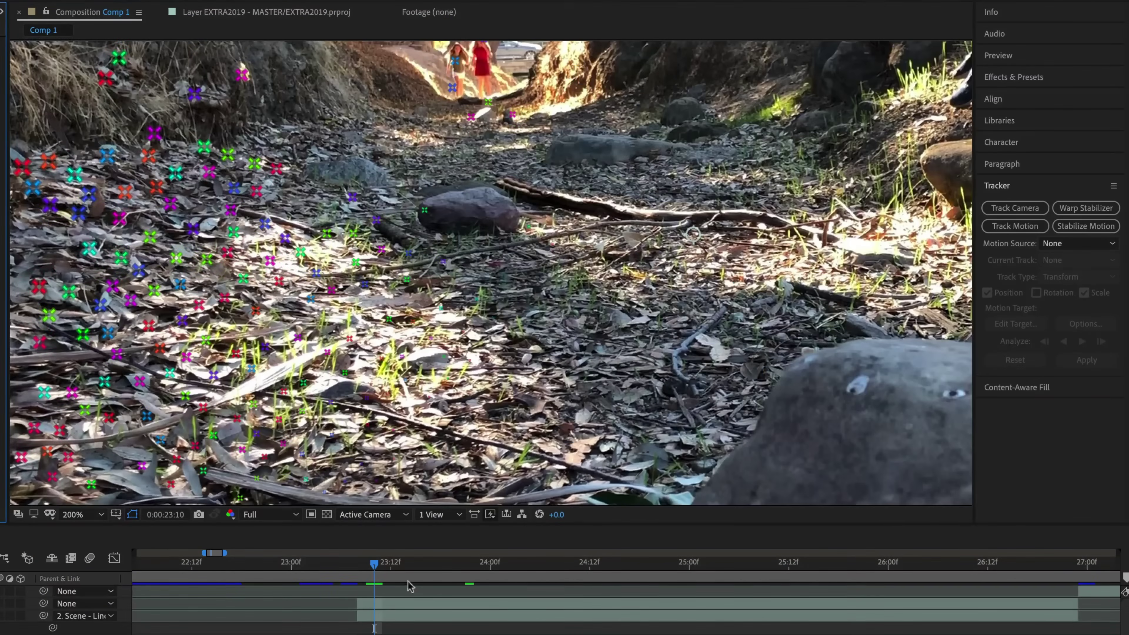
drag(373, 568, 440, 566)
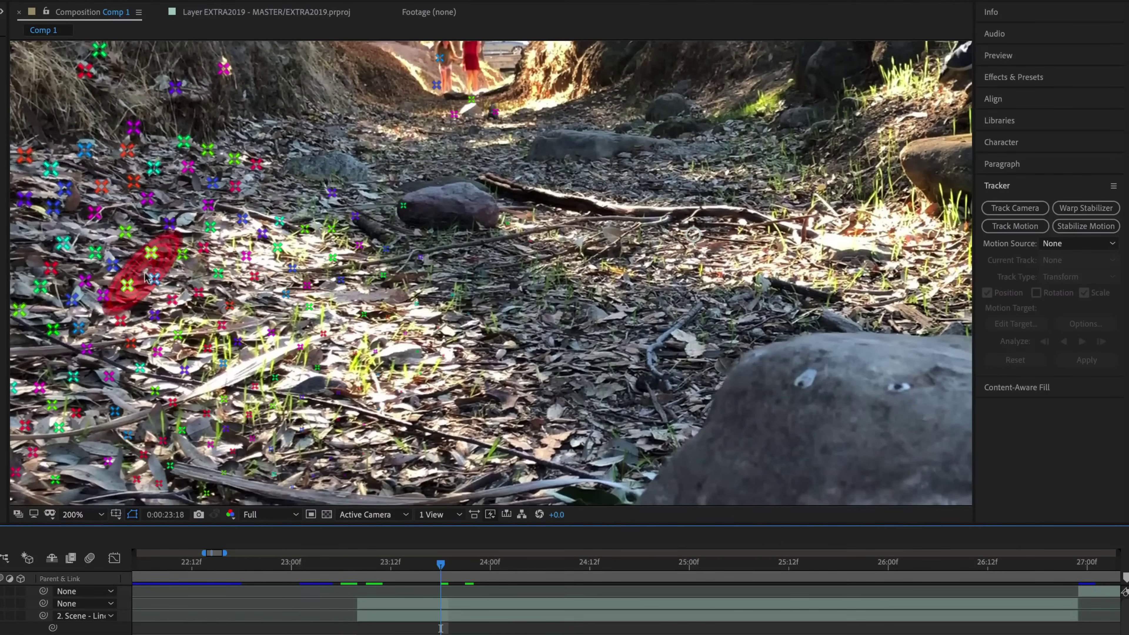
right_click(69, 141)
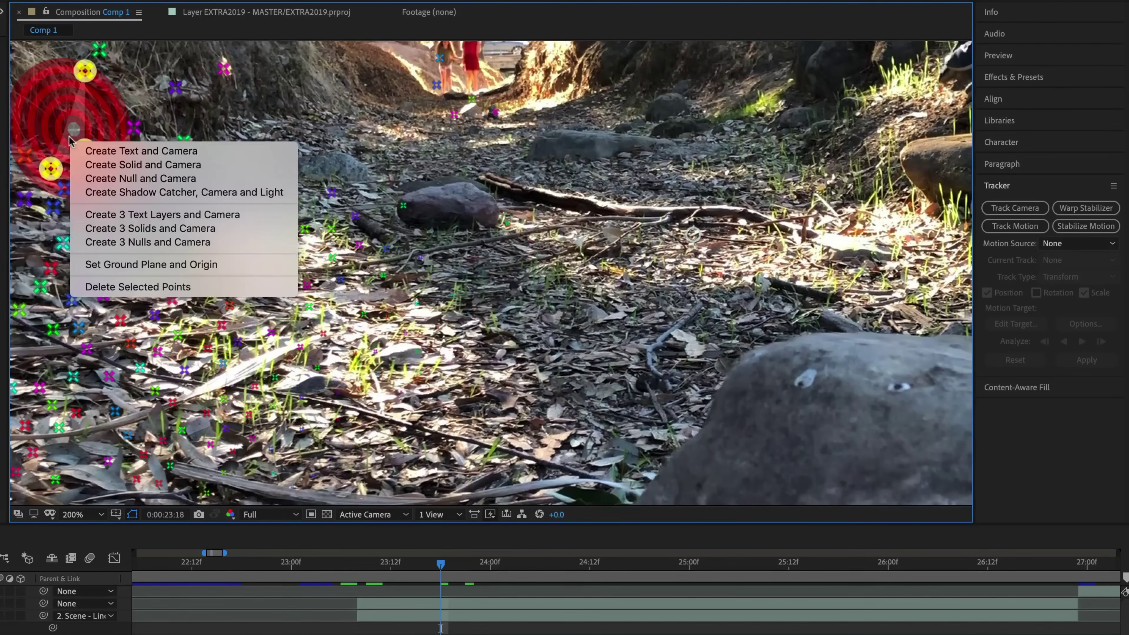
click(211, 178)
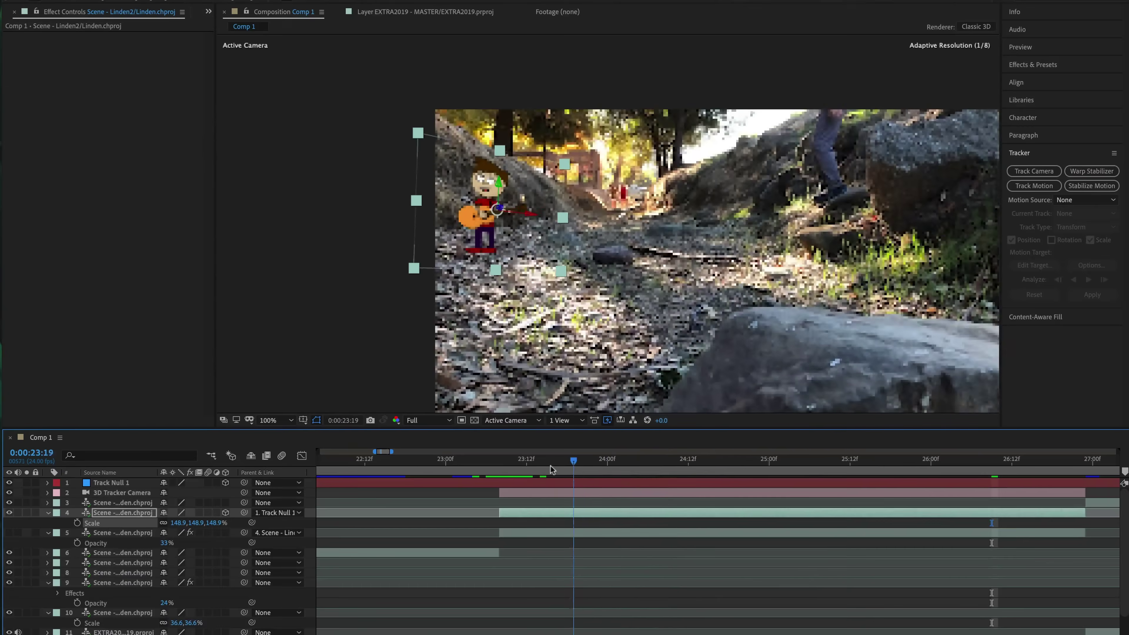
drag(515, 470, 720, 472)
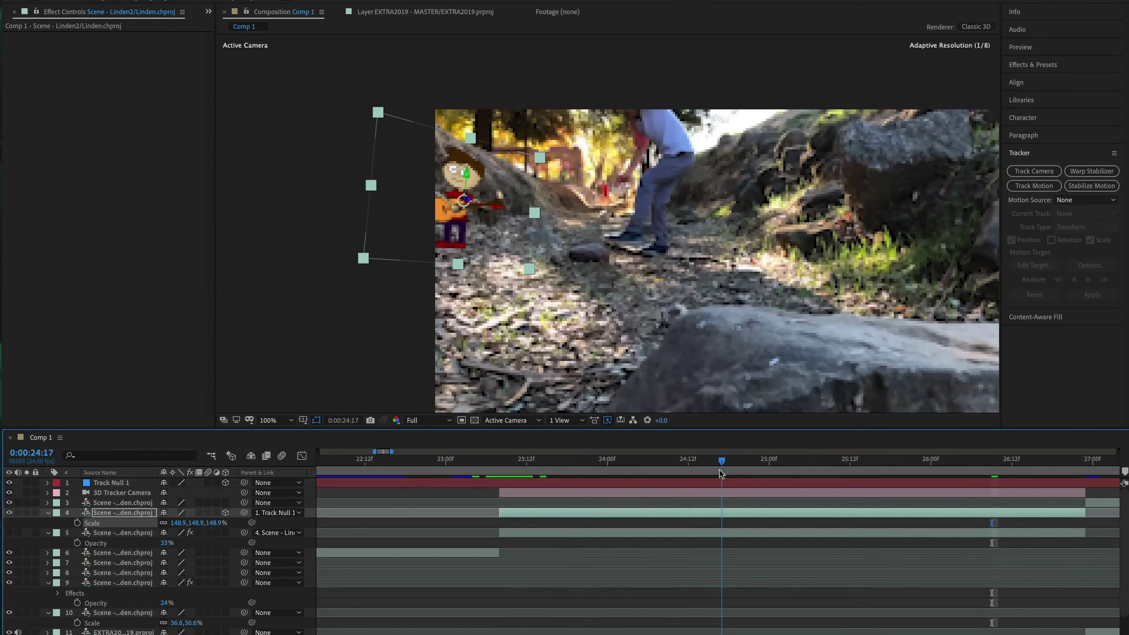
drag(648, 475, 529, 473)
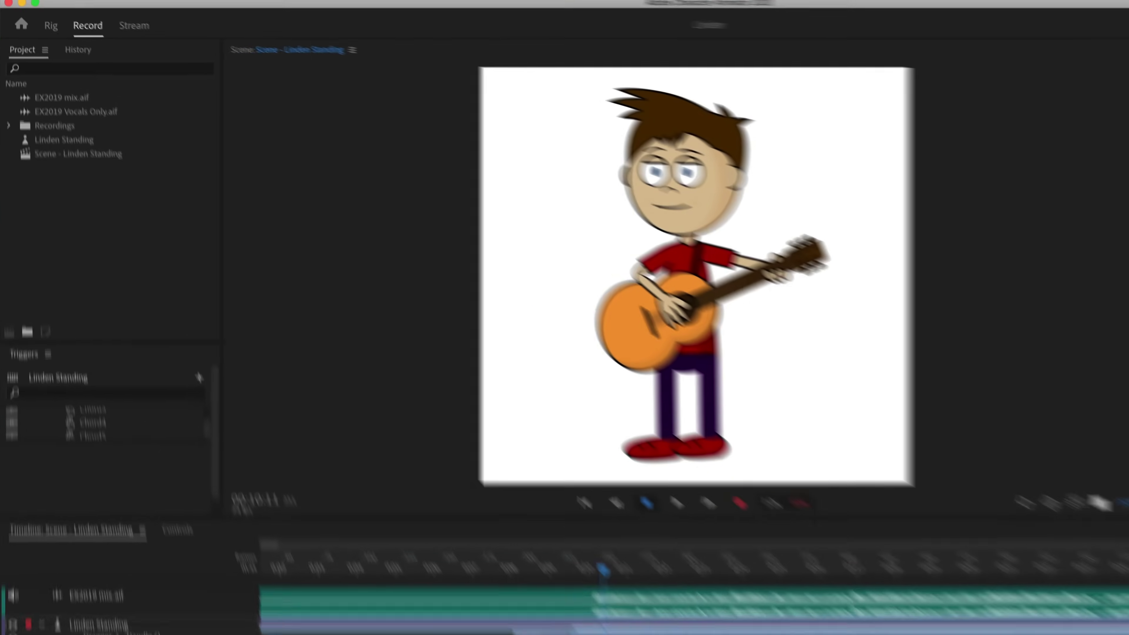
- Save the project under the new name 'Linden Walking'
click(159, 11)
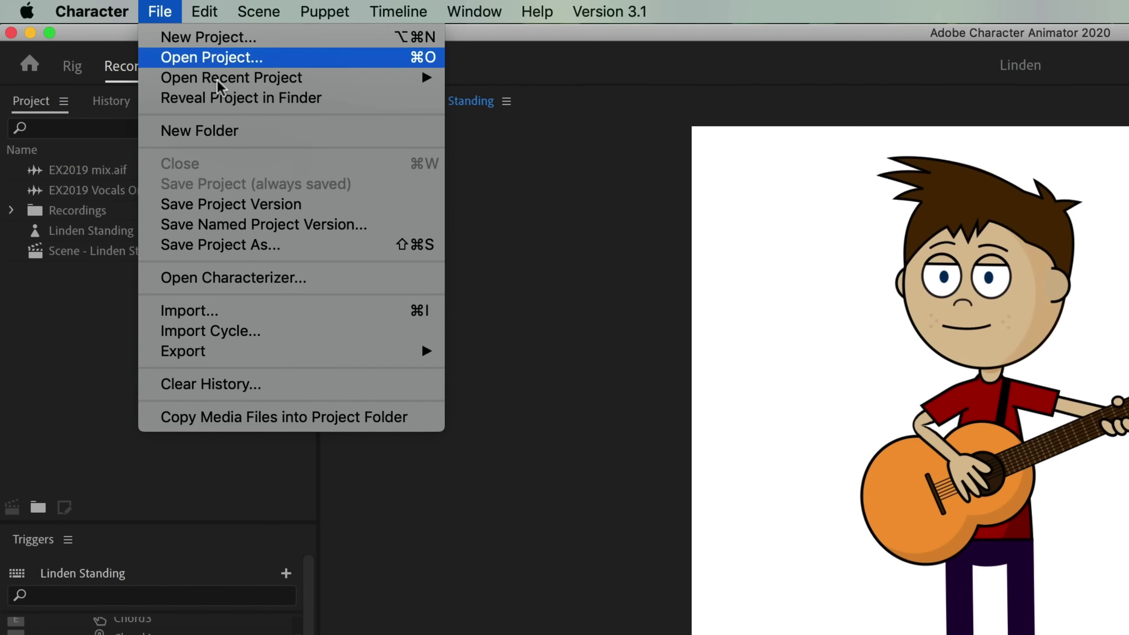
click(320, 246)
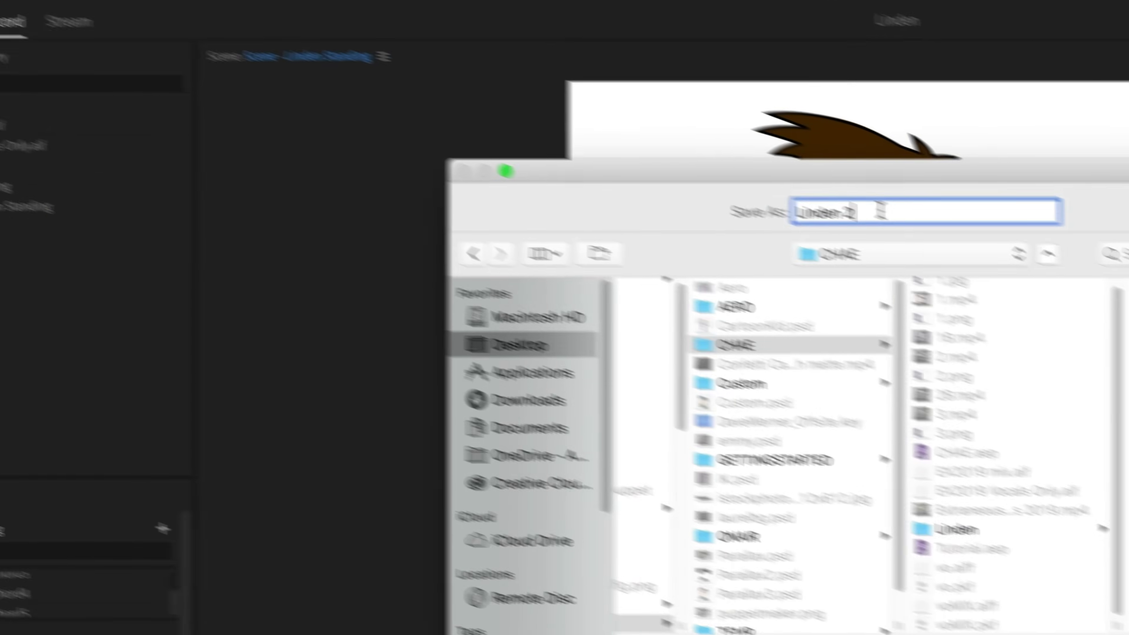
key(BackSpace)
text(Walking)
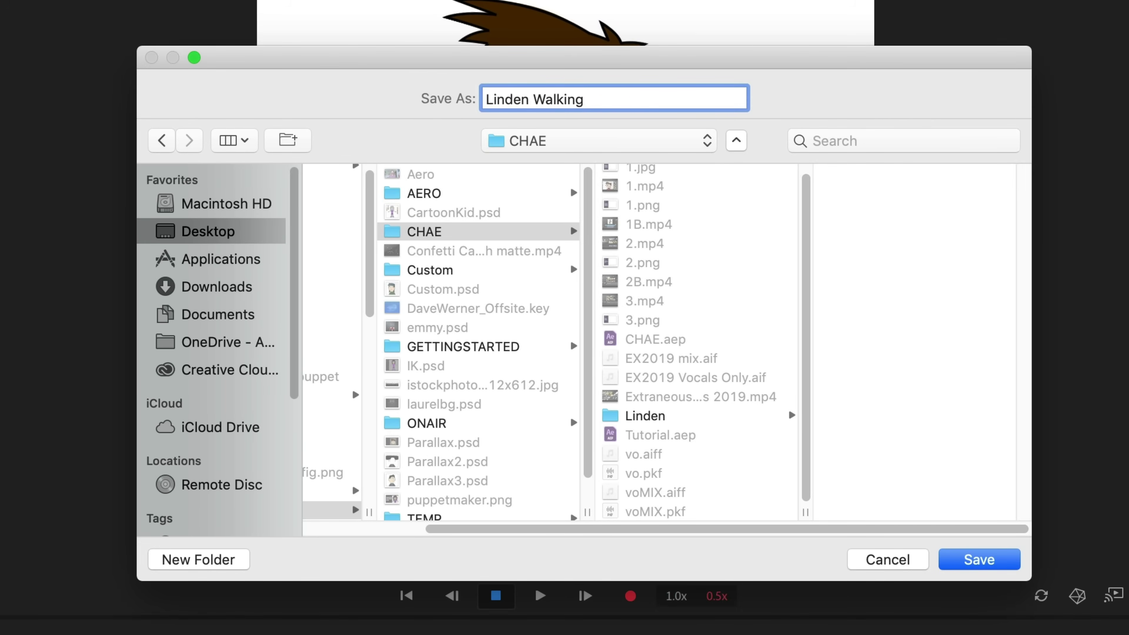
key(Return)
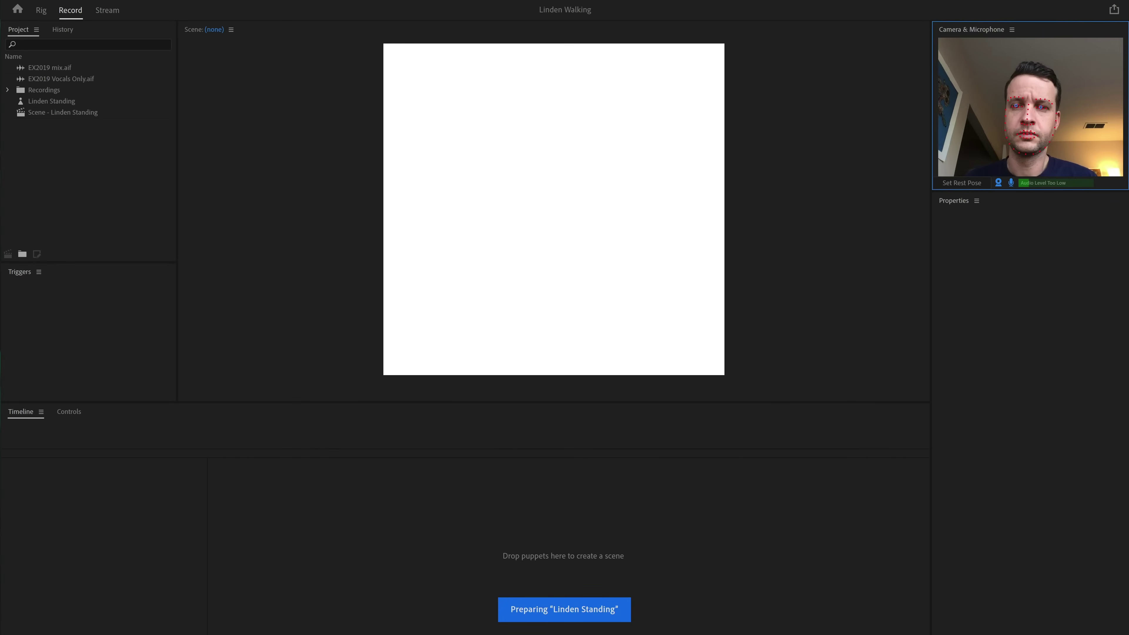
- Set the Linden Standing scene width to 7680 px and scale the puppet down slightly
click(83, 156)
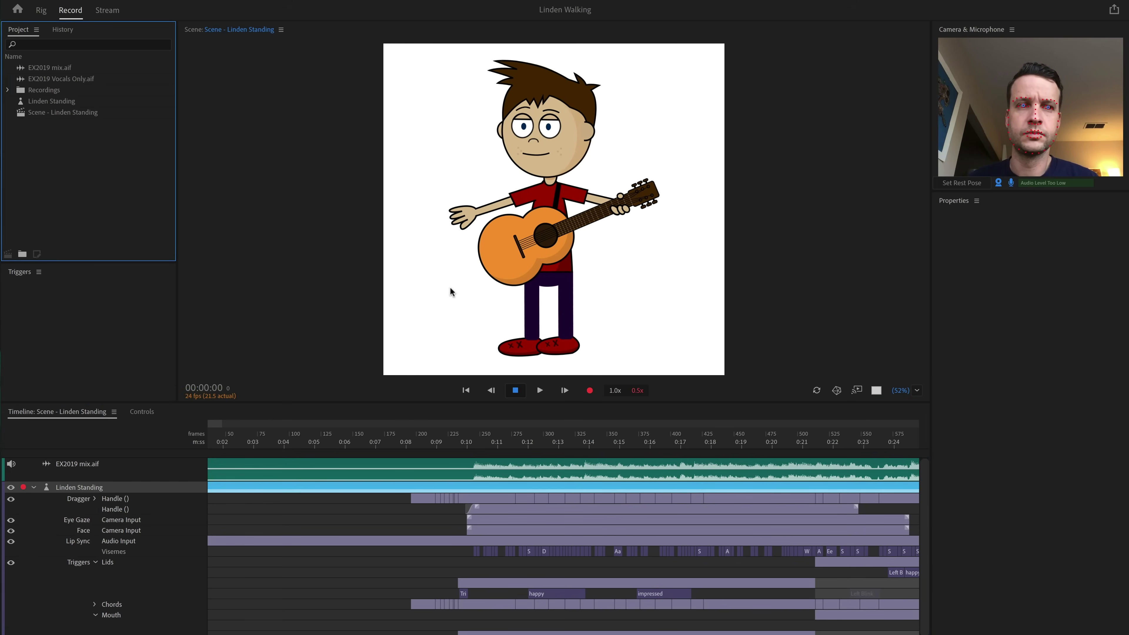
click(83, 112)
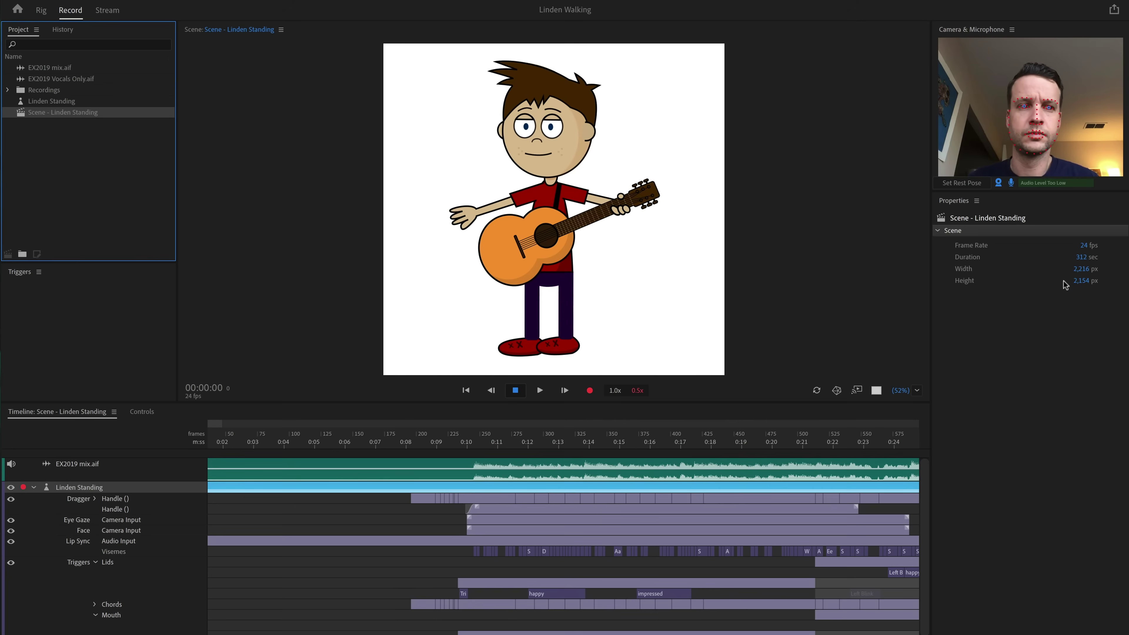
text(7680)
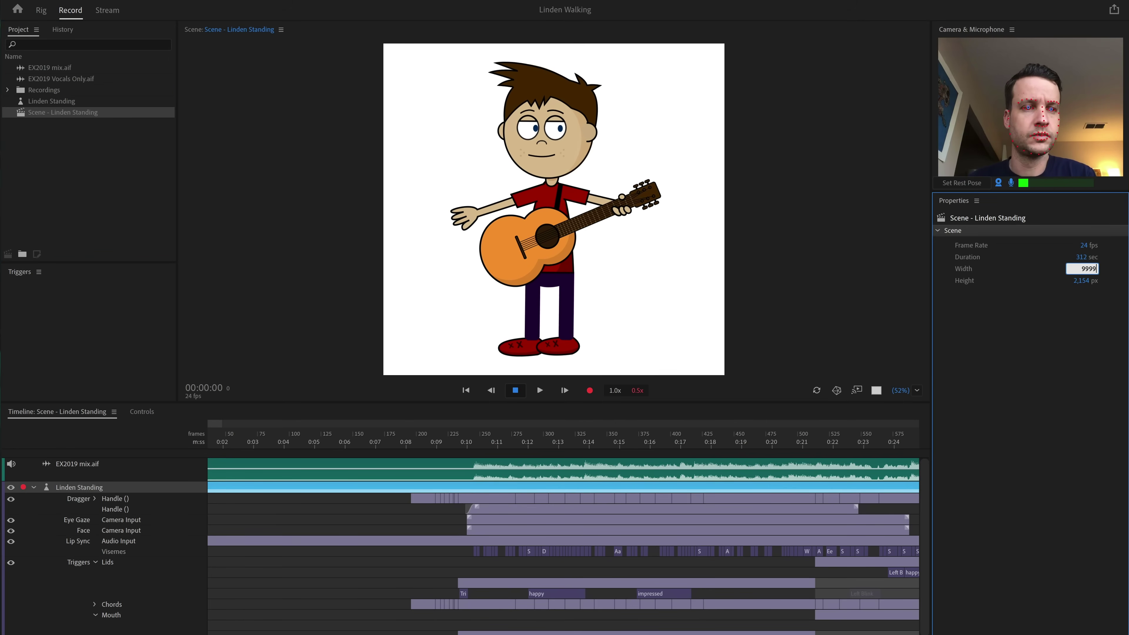
key(Return)
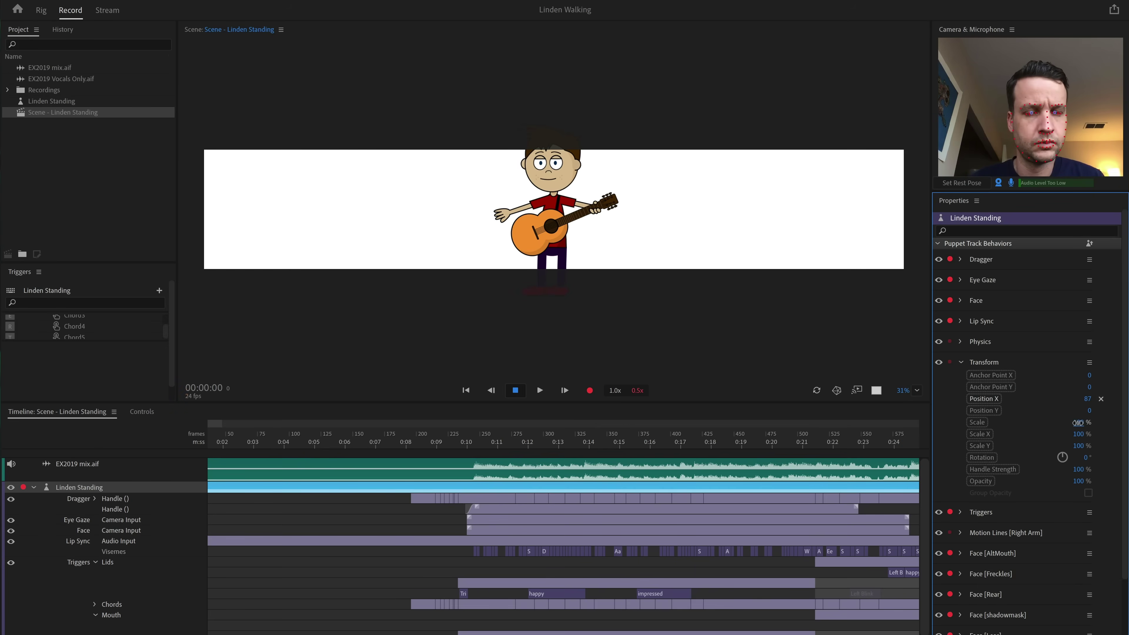
drag(1077, 423, 1068, 425)
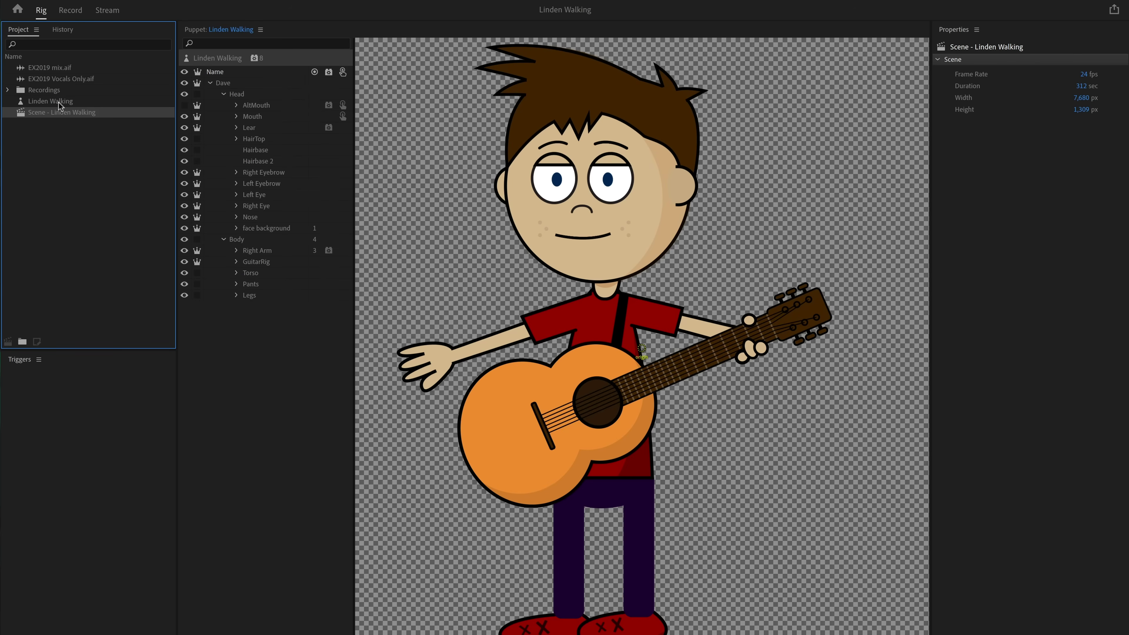
- Add the Walk behaviour, delete the Fixed handle on the feet, and make Lleg and Rleg independent
click(255, 59)
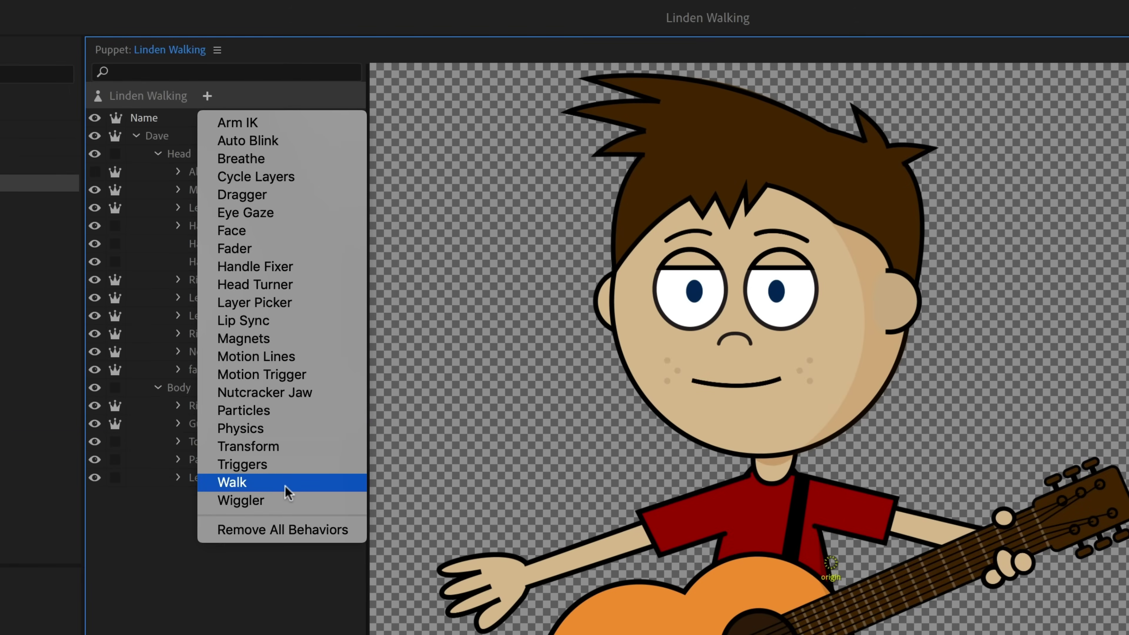
click(285, 485)
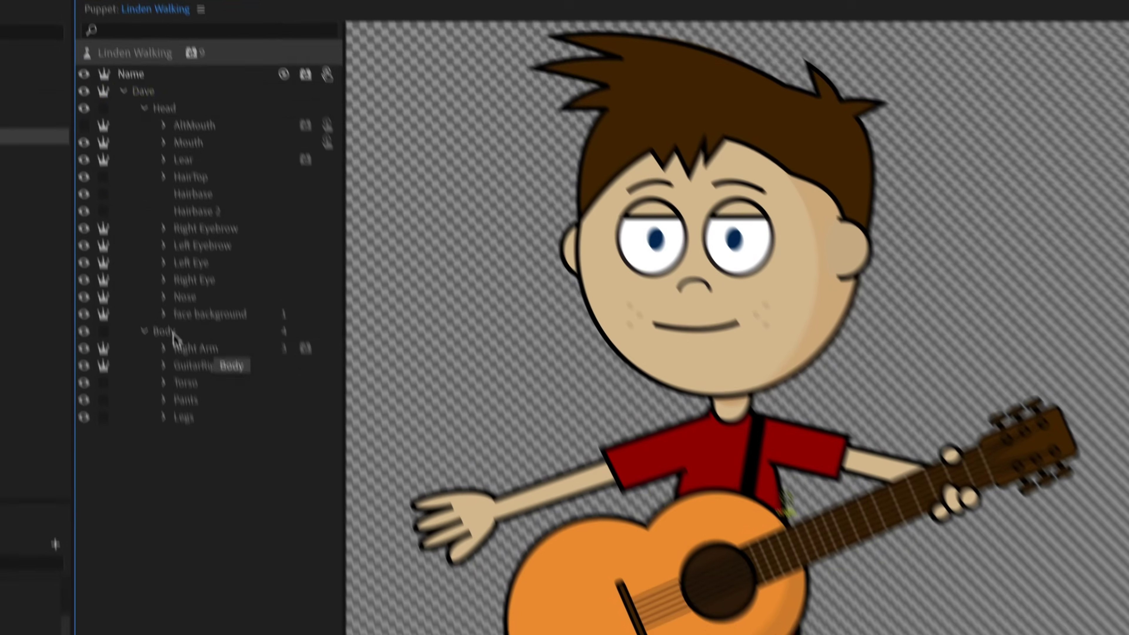
click(231, 387)
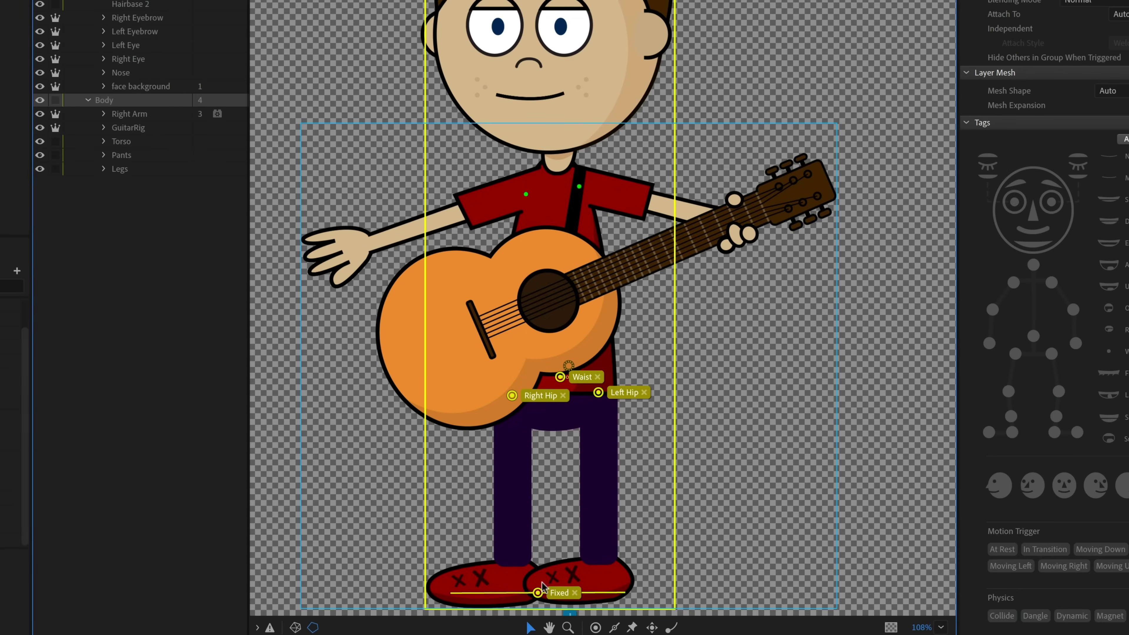
click(538, 593)
key(Delete)
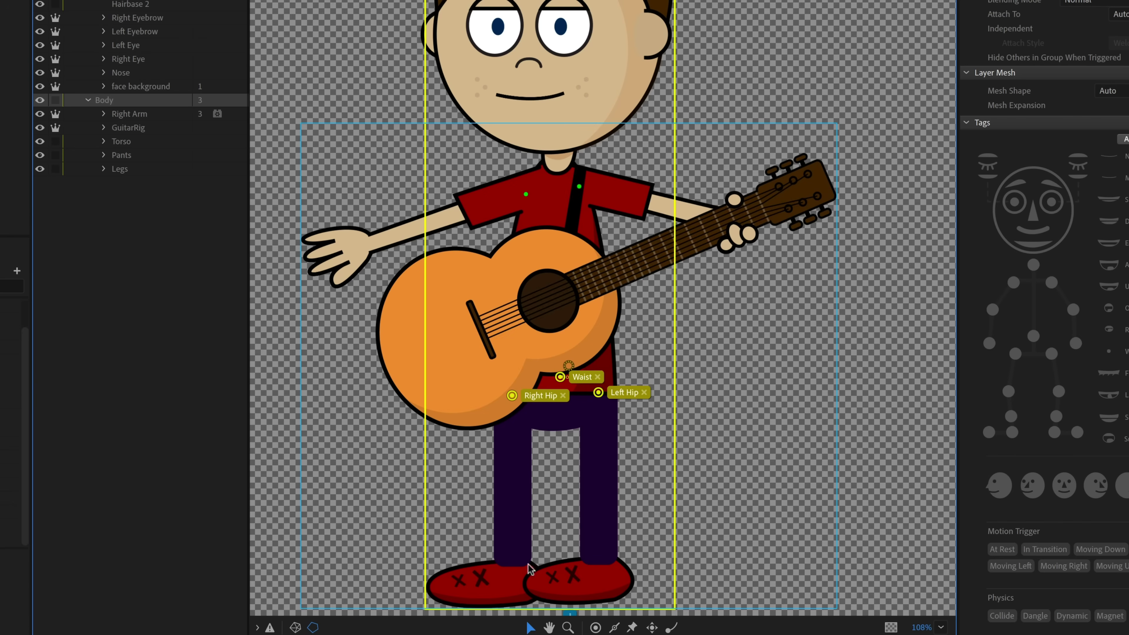
click(105, 169)
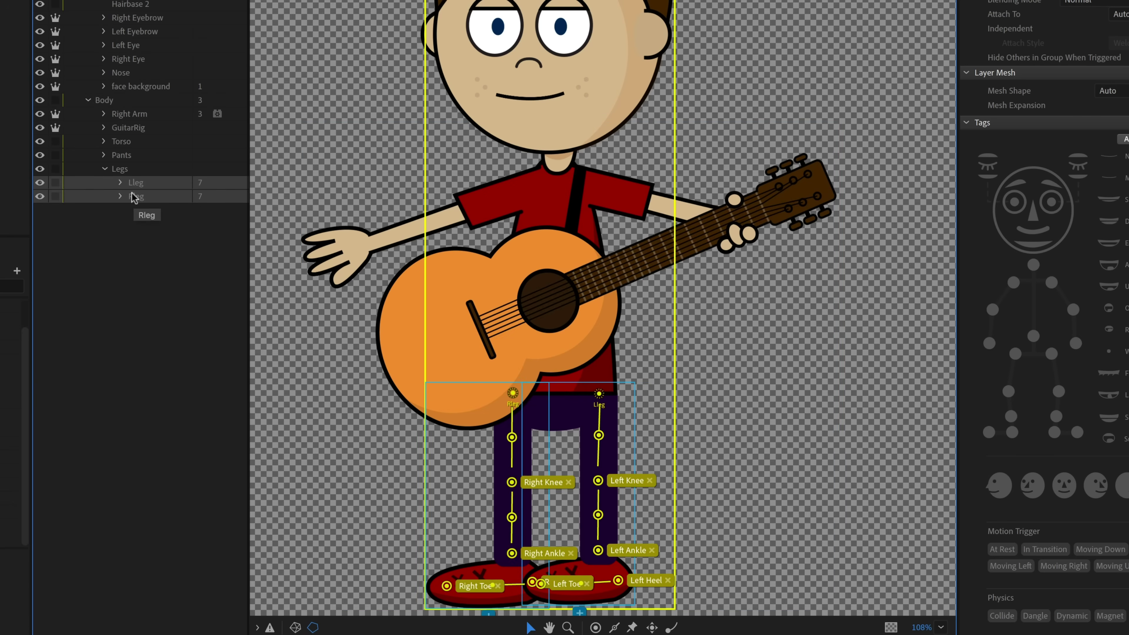
click(56, 196)
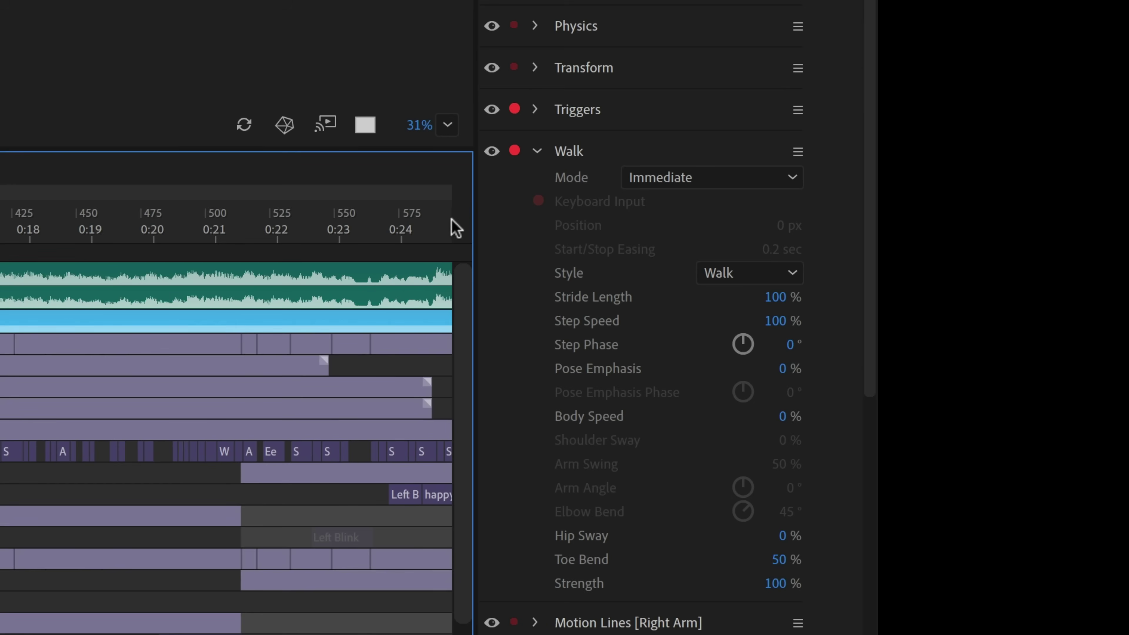
- Switch Walk Mode to Position-based and scrub Position to walk the puppet right across the stage
click(752, 181)
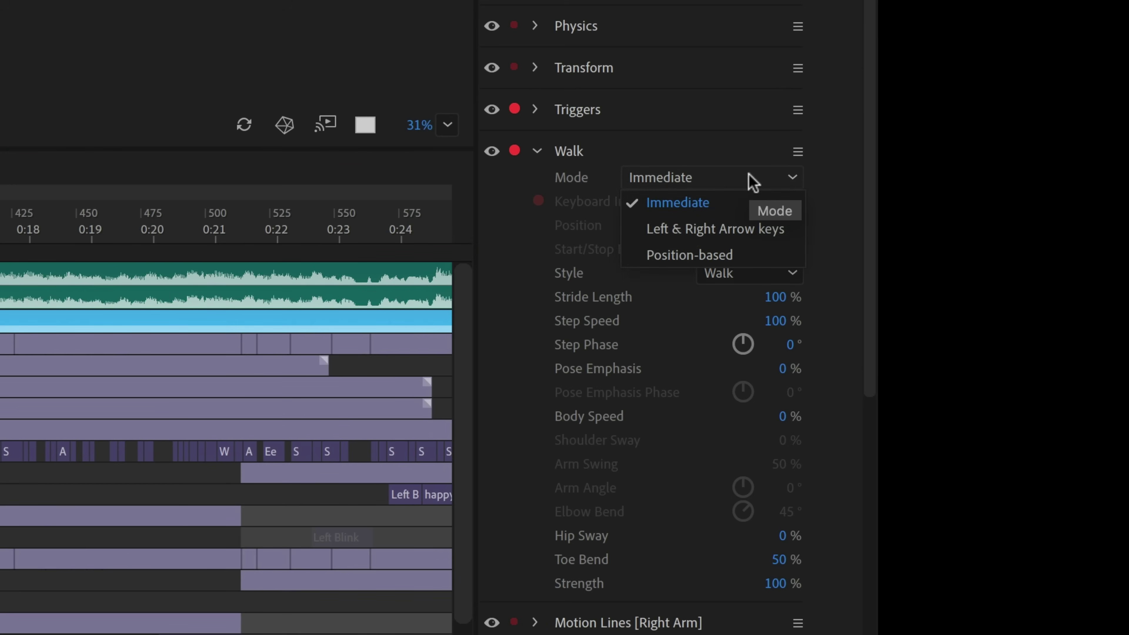
click(746, 260)
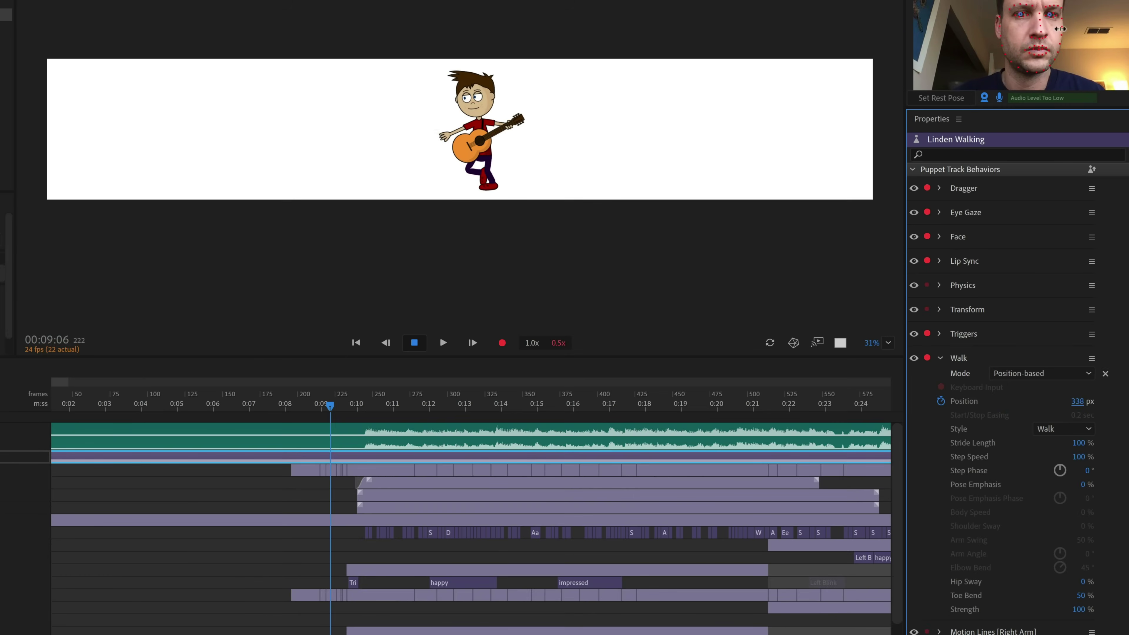
drag(1060, 29, 1125, 29)
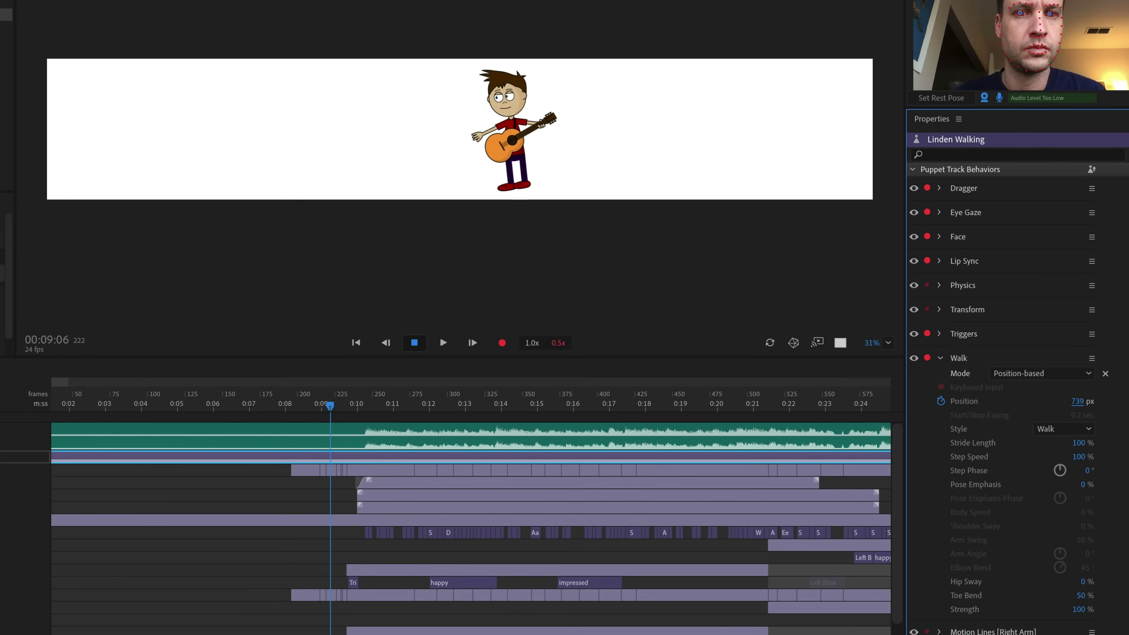
mouse_move(1076, 401)
mouse_down()
mouse_move(1086, 400)
mouse_move(1075, 386)
mouse_up()
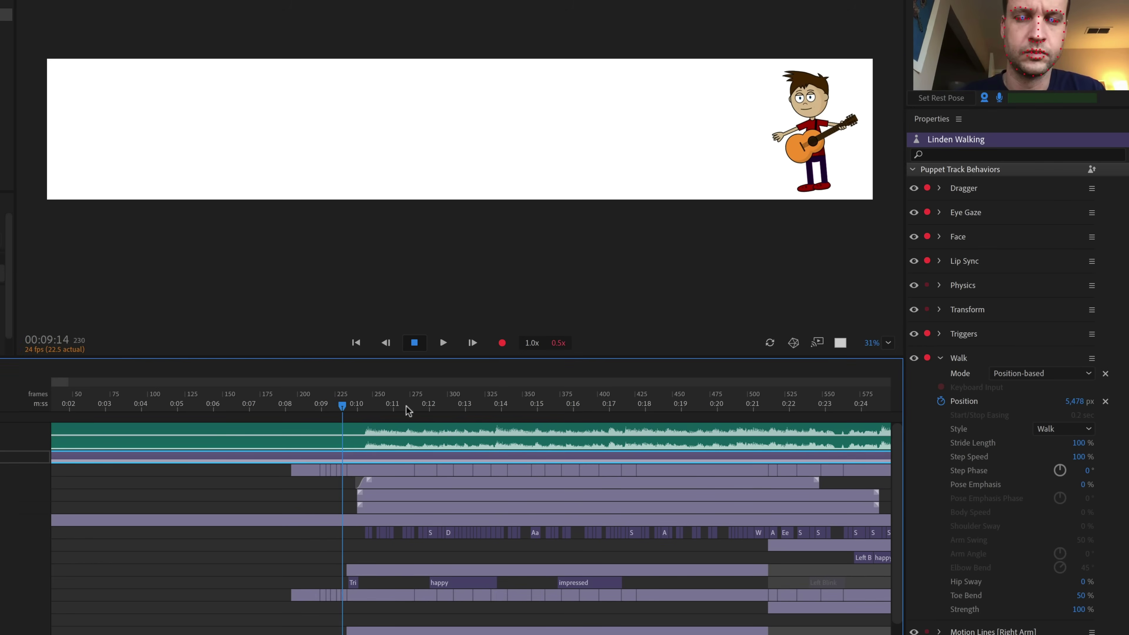
- Walk the puppet back left from about 0:17, stop the take, and shift a Position keyframe later
click(624, 405)
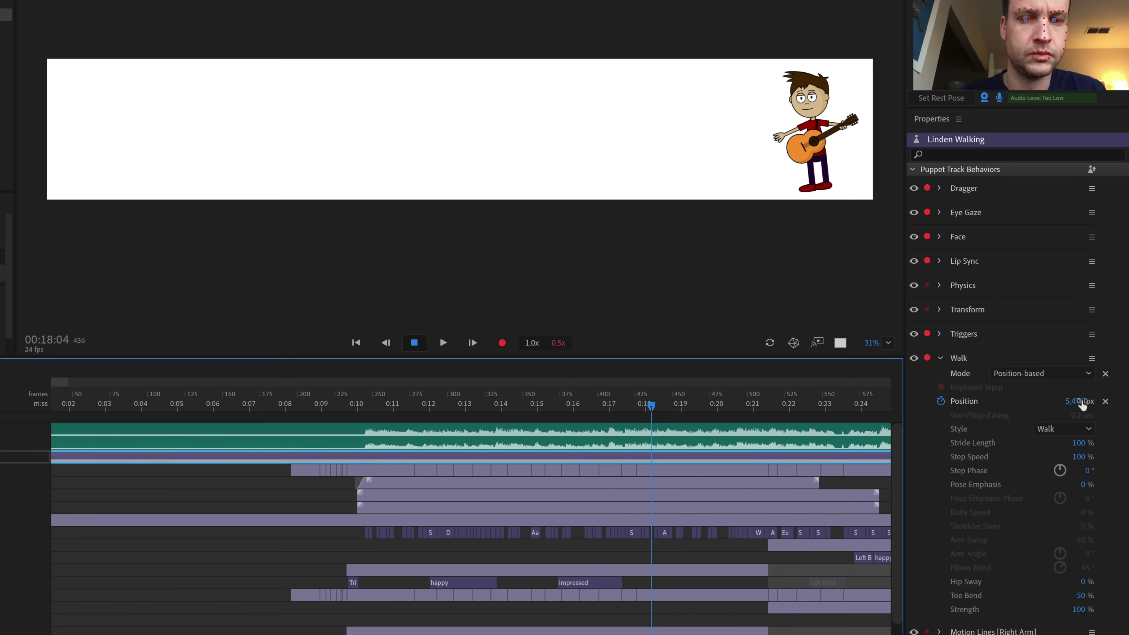
drag(1081, 403, 622, 404)
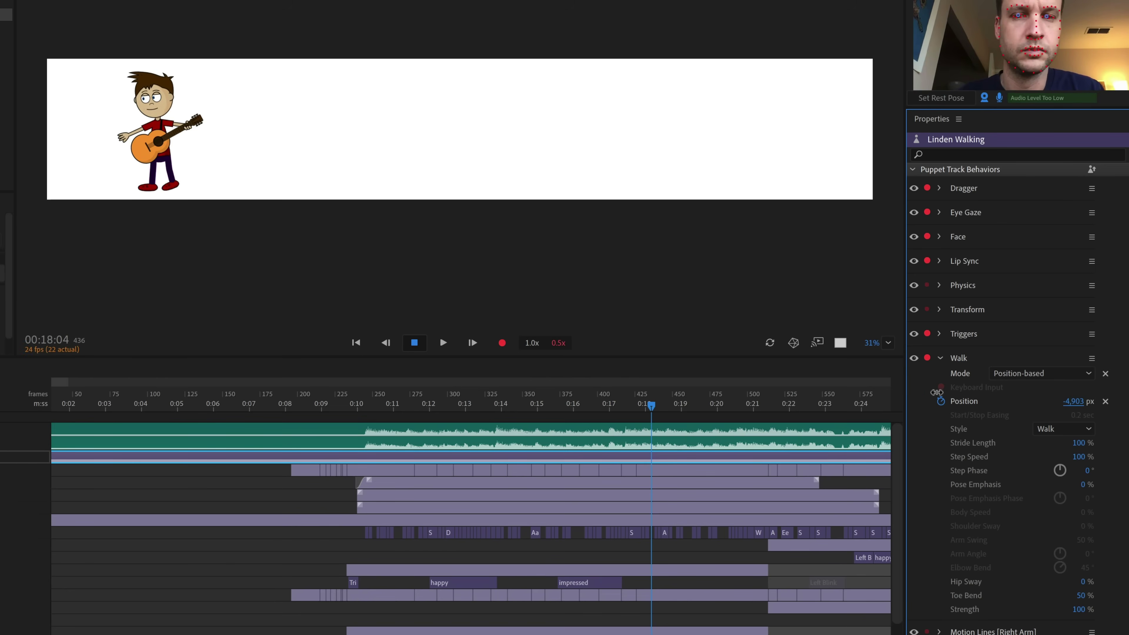
key(space)
key(space)
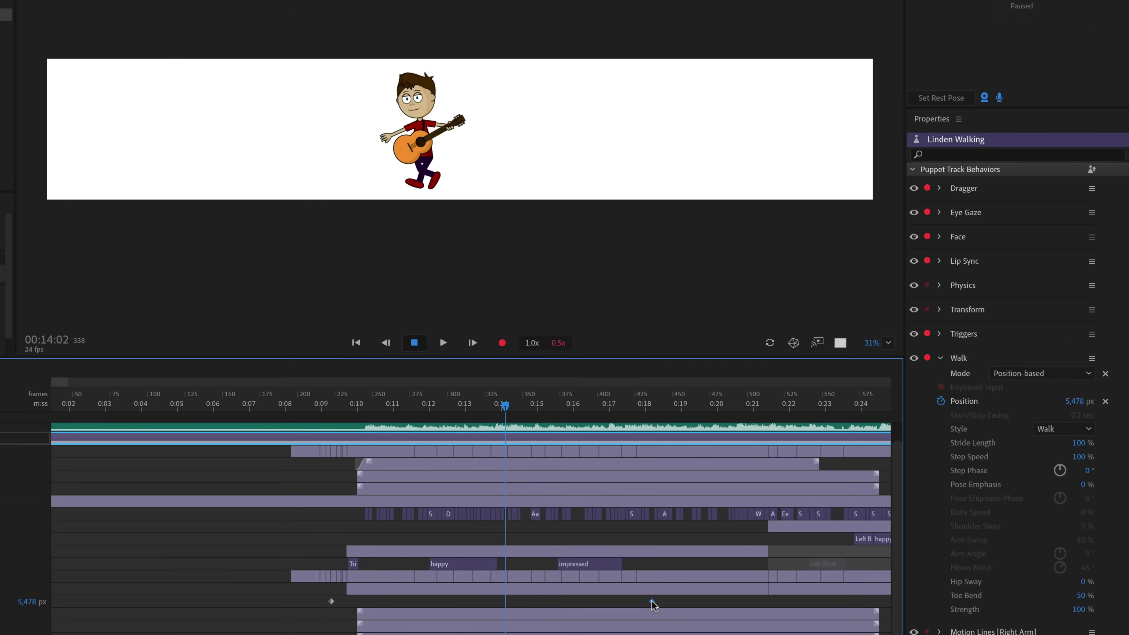
drag(652, 602, 691, 603)
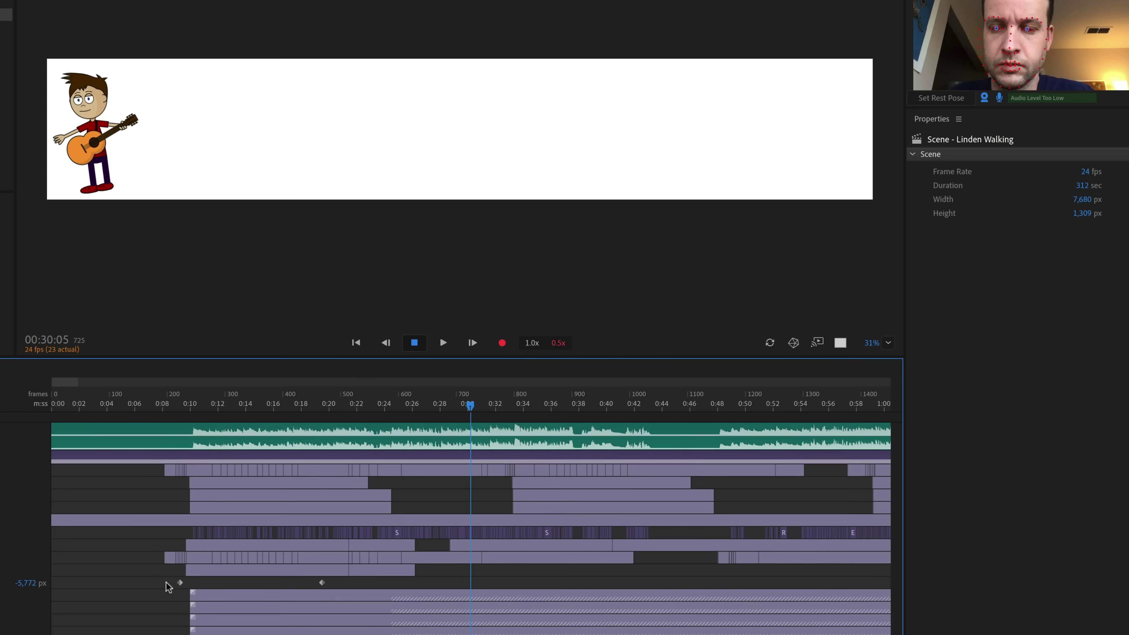
- Copy the two walk Position keyframes, paste them at 0:20, 0:30 and 0:41, and play back from 0:29
drag(168, 587, 343, 586)
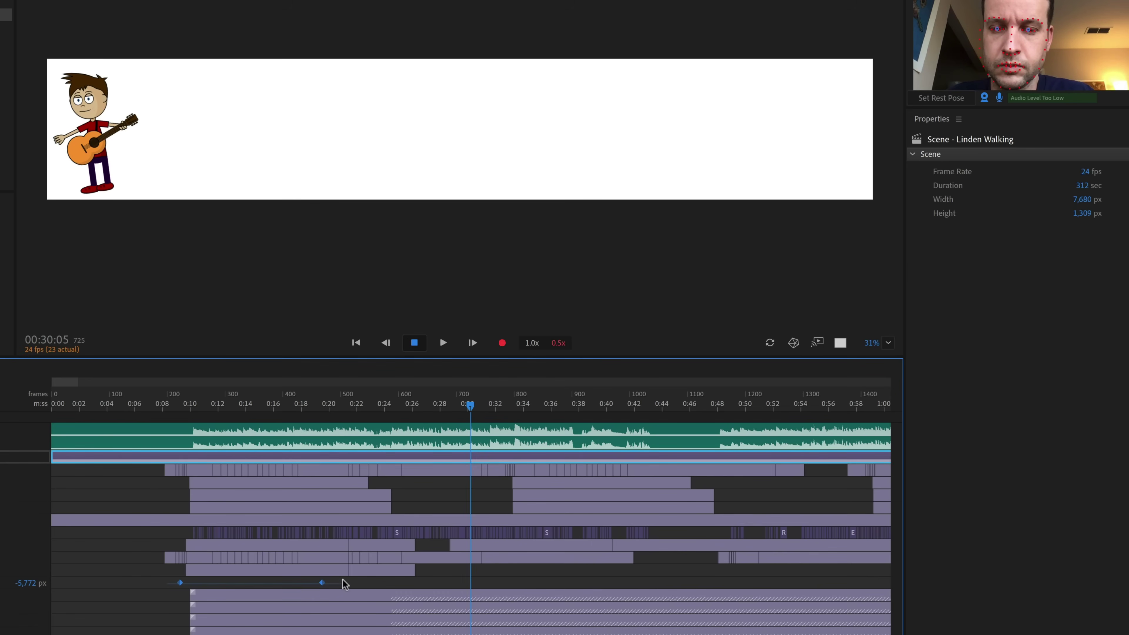
click(328, 404)
key(ctrl+v)
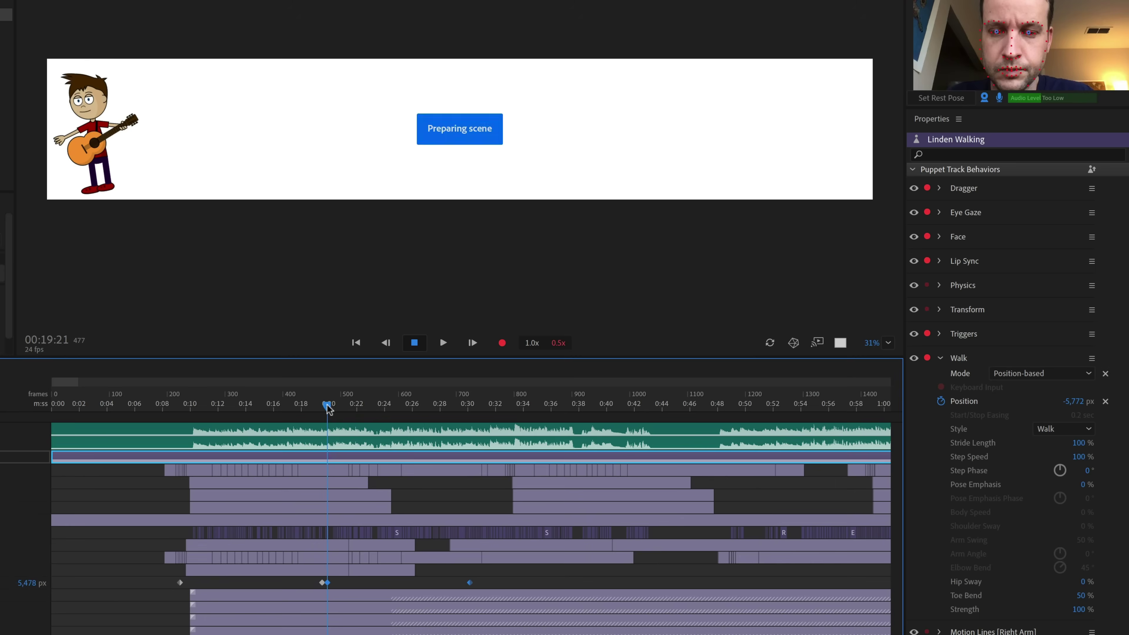
click(478, 403)
key(ctrl+v)
click(622, 404)
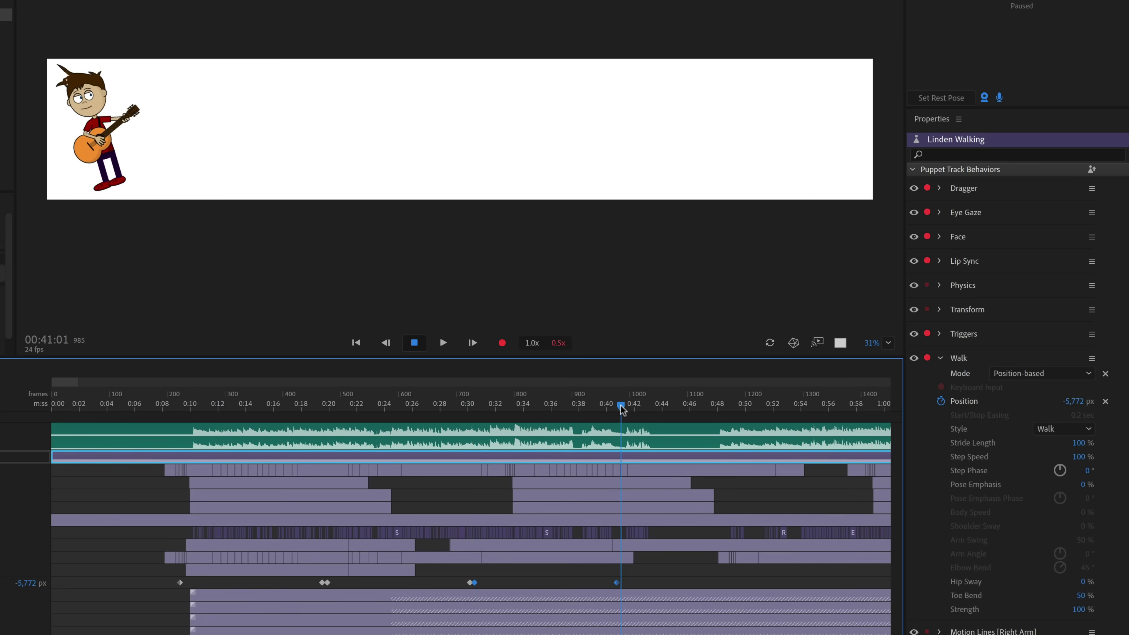
key(ctrl+v)
click(450, 403)
key(space)
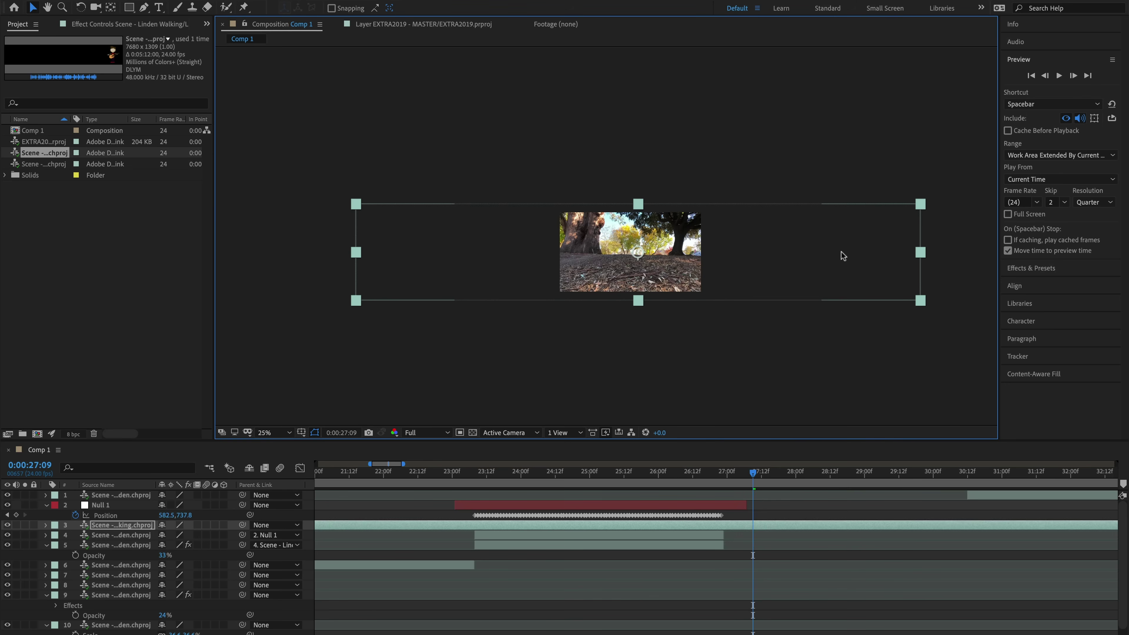
- Move the Linden Walking layer into frame, track the ground point forward, and apply the track to it
drag(773, 258, 712, 256)
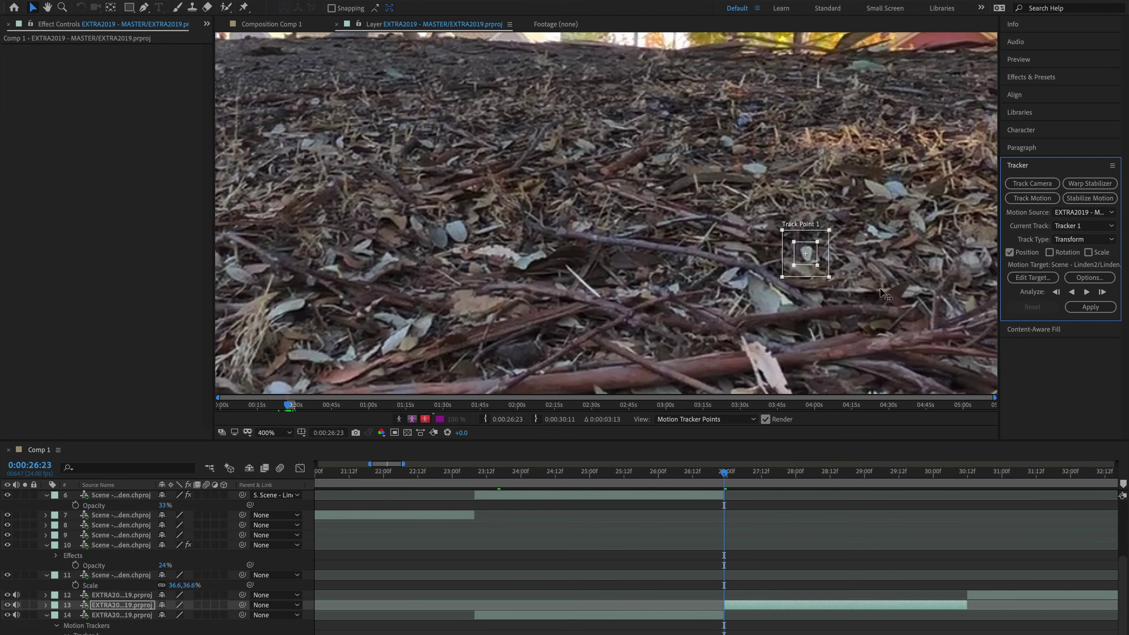
click(1085, 292)
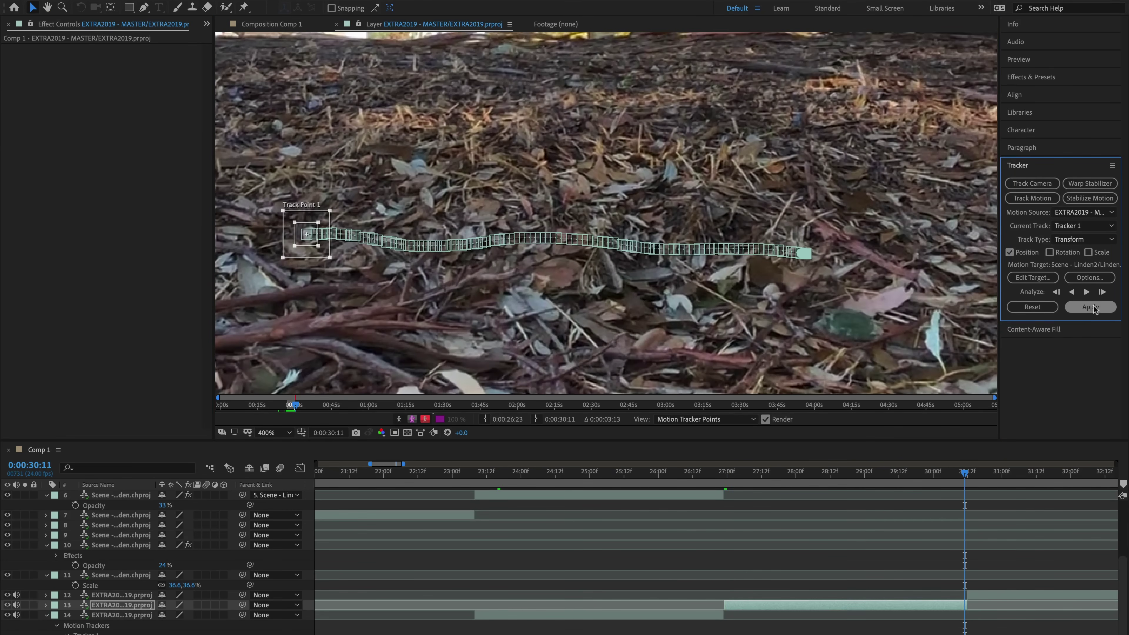
click(1091, 306)
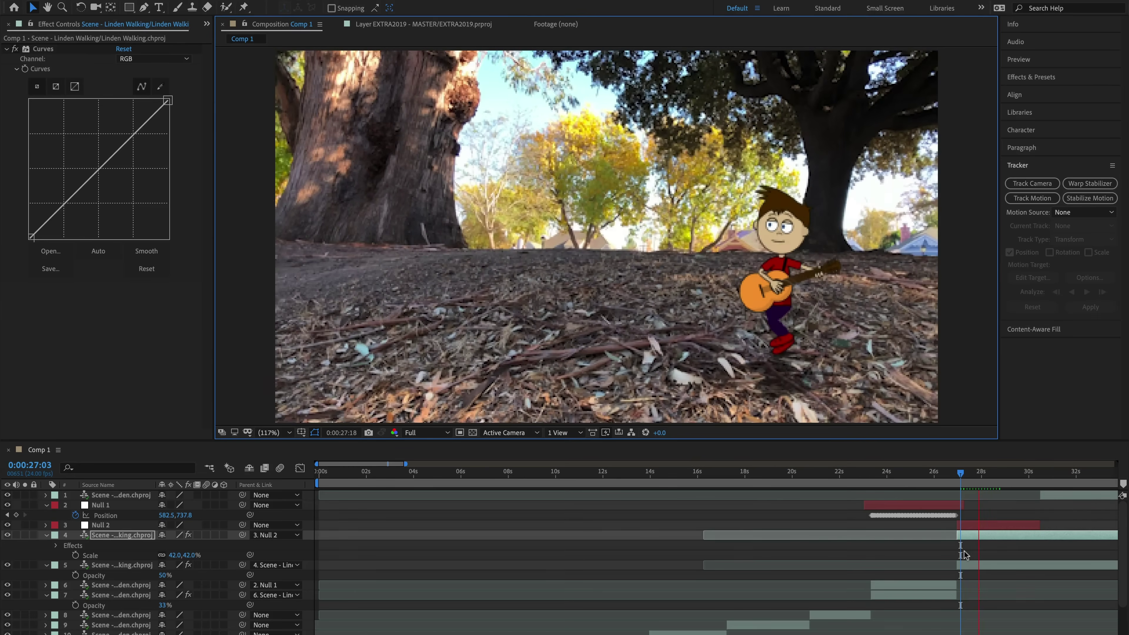